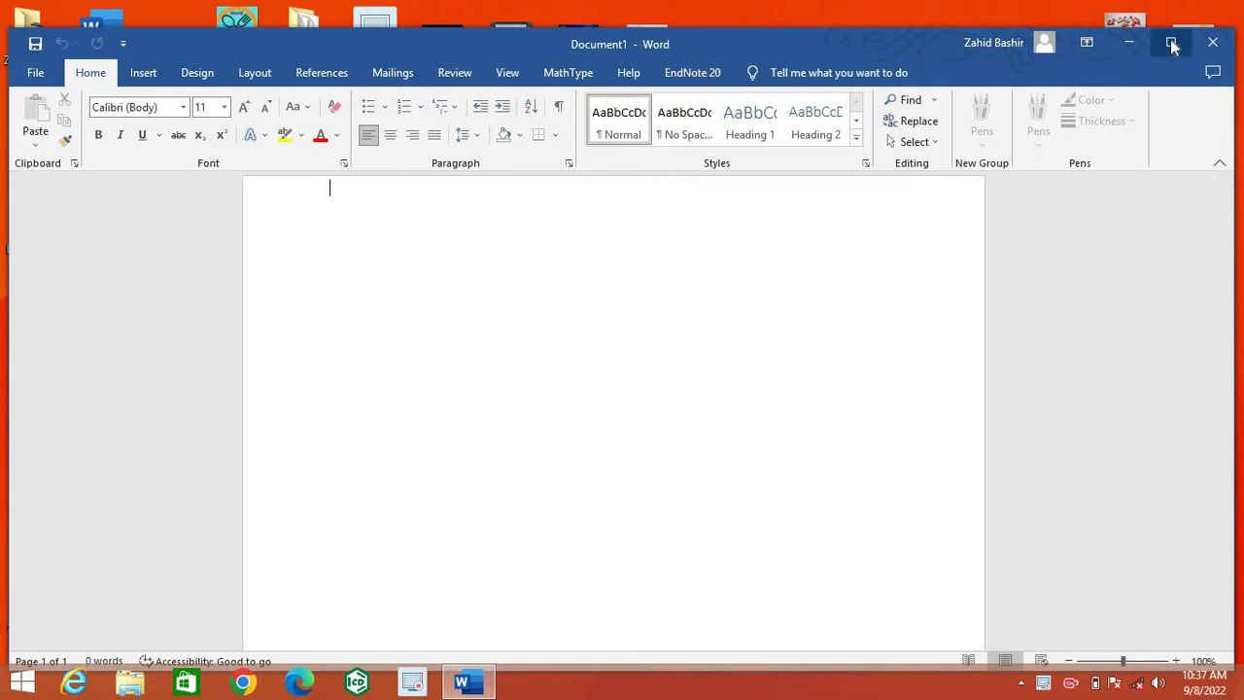
Insert a 24-point star shape at the default 1" size in the middle of the blank page.
{"action": "left_click", "coordinate": [1171, 42]}
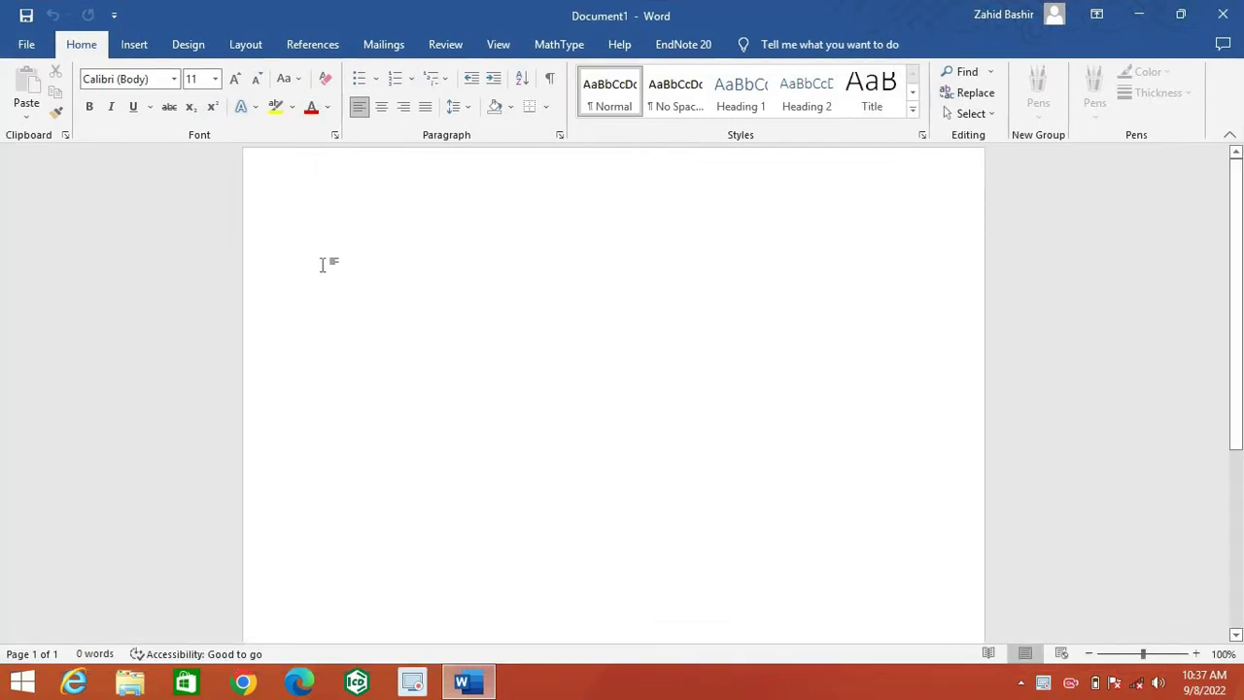
{"action": "left_click", "coordinate": [135, 45]}
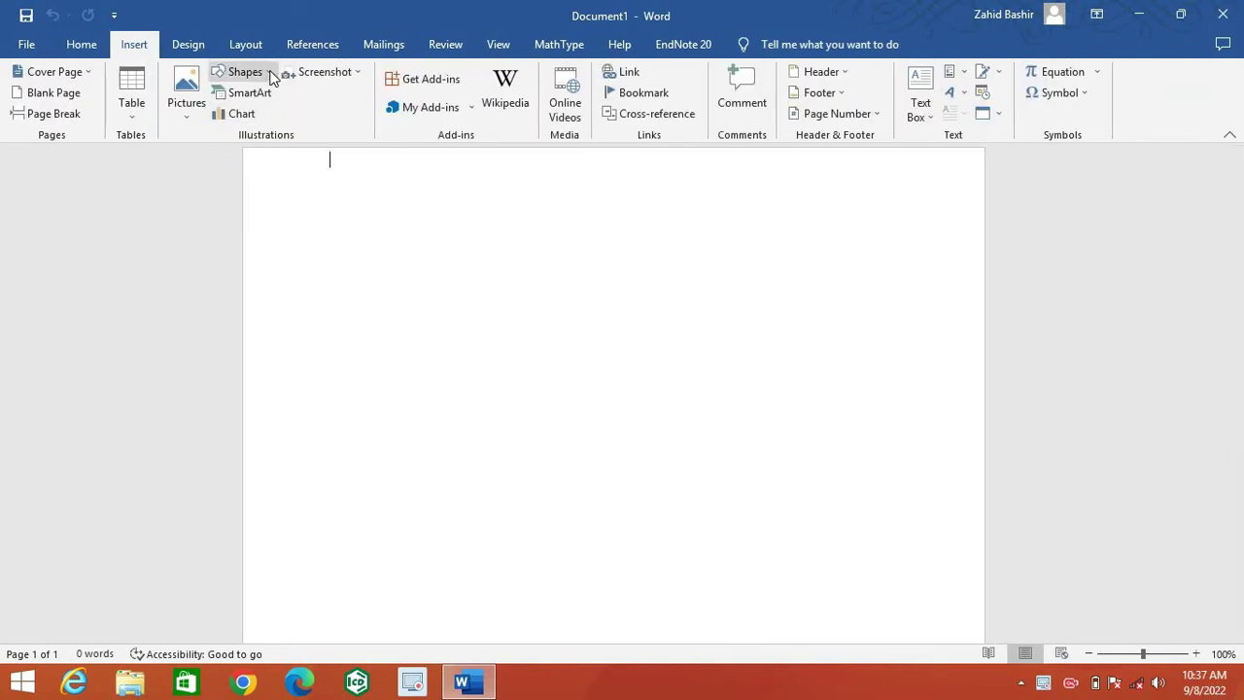
{"action": "left_click", "coordinate": [272, 76]}
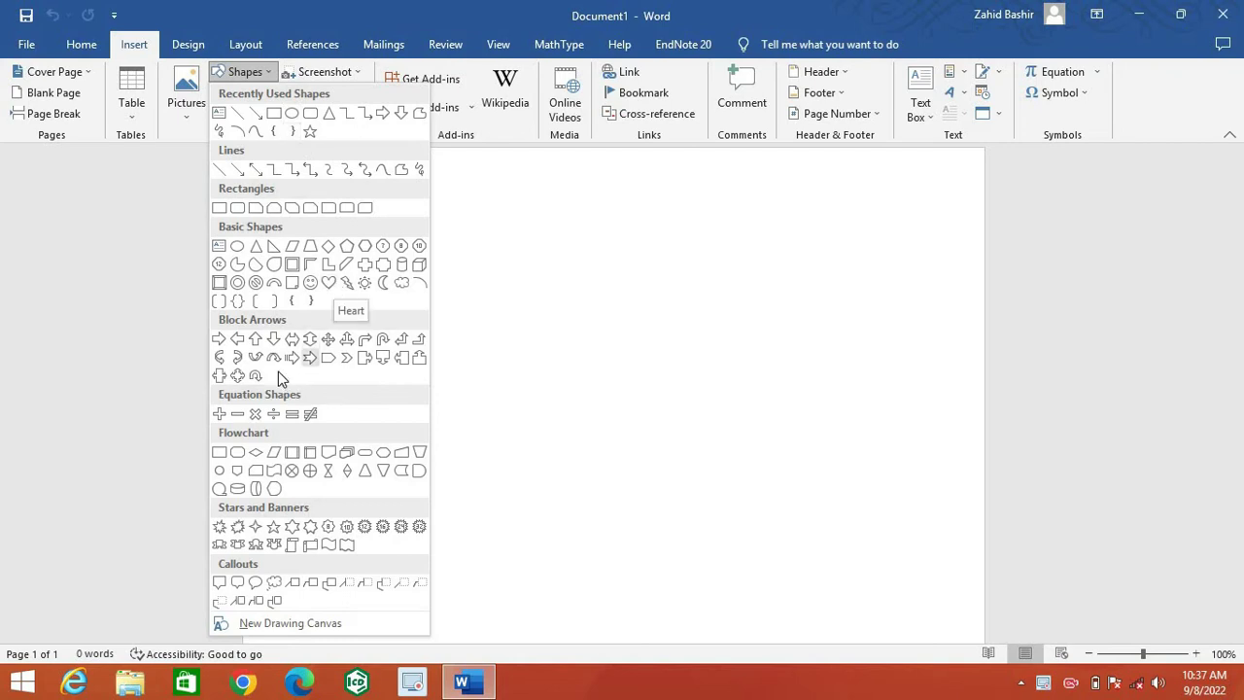
{"action": "left_click", "coordinate": [401, 528]}
{"action": "left_click", "coordinate": [603, 332]}
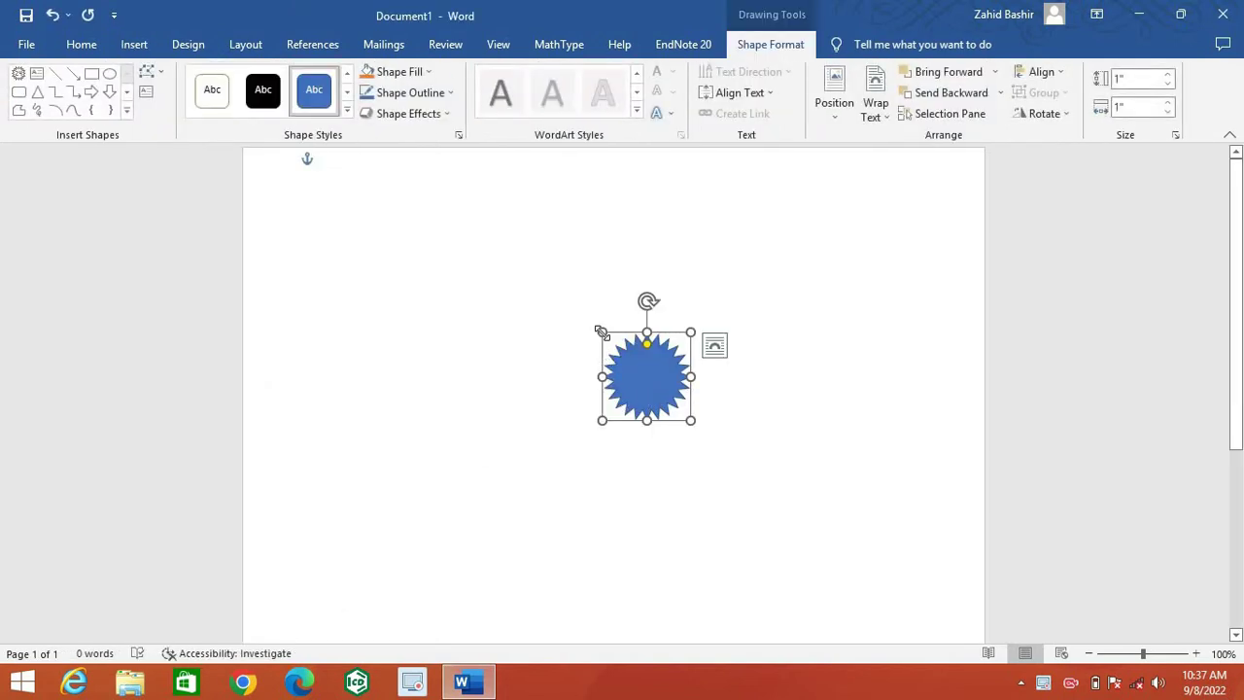
Enlarge the star to about 2.35" high by 2.7" wide and shift it slightly down the page.
{"action": "left_click_drag", "start_coordinate": [560, 336], "coordinate": [459, 233]}
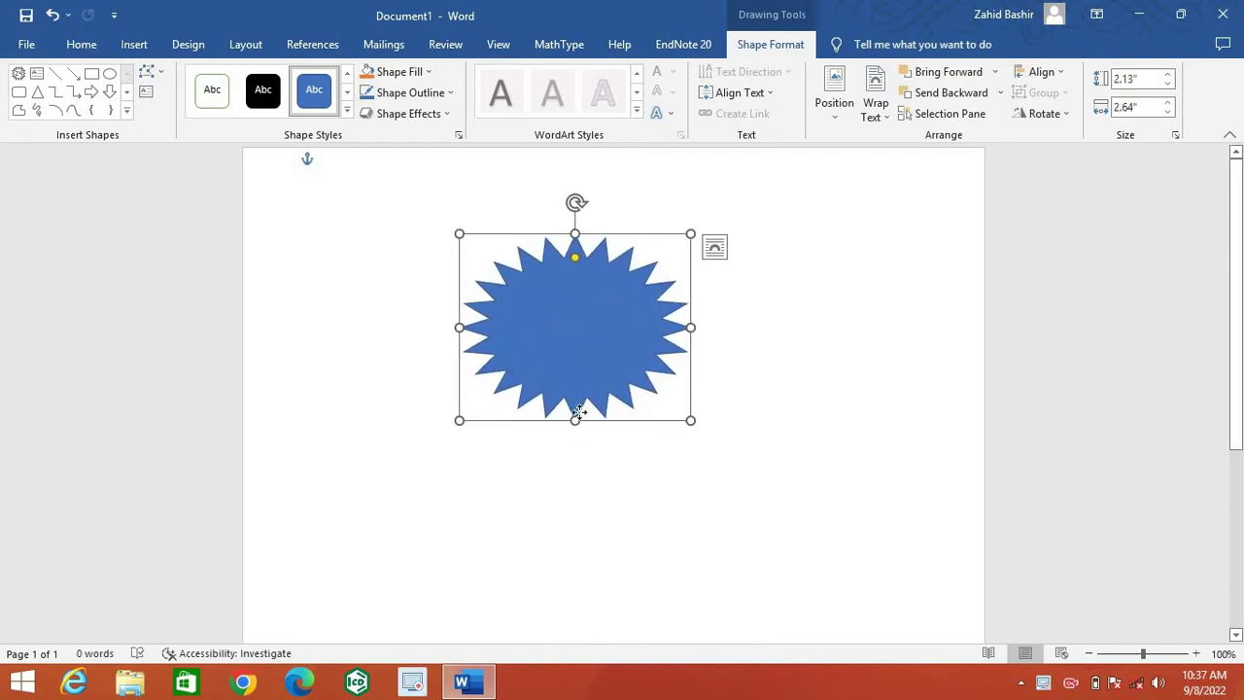
{"action": "left_click_drag", "start_coordinate": [579, 397], "coordinate": [581, 453]}
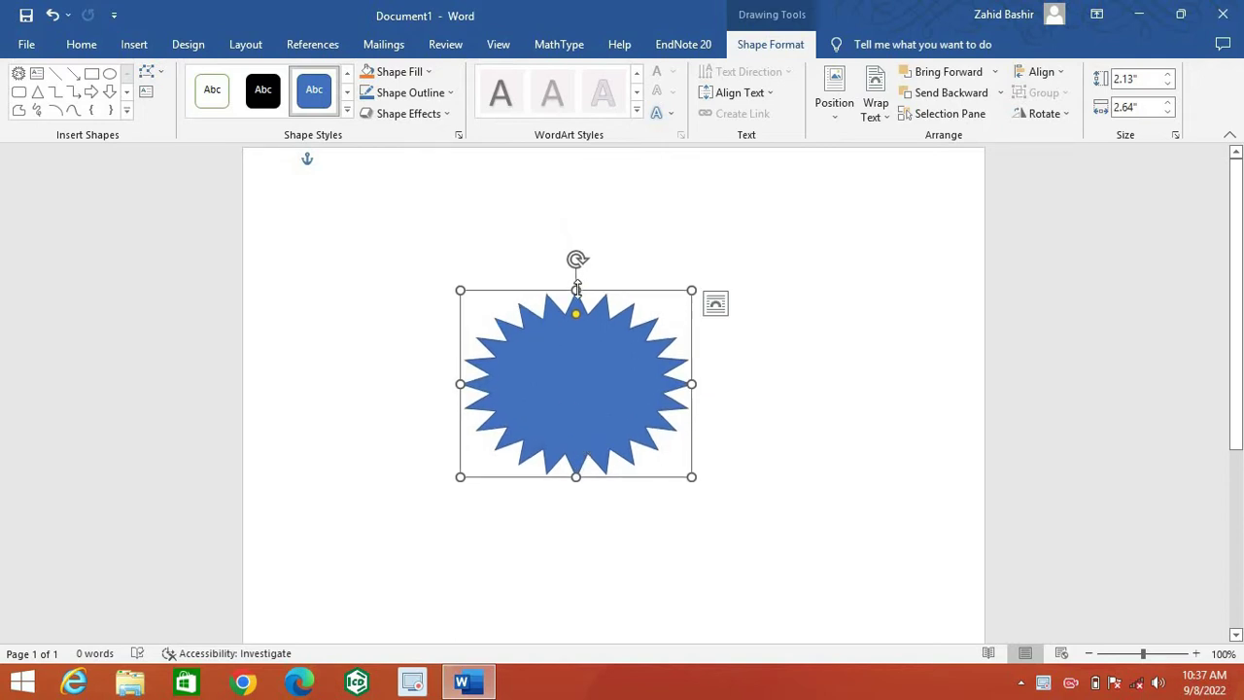
{"action": "left_click_drag", "start_coordinate": [575, 281], "coordinate": [575, 270]}
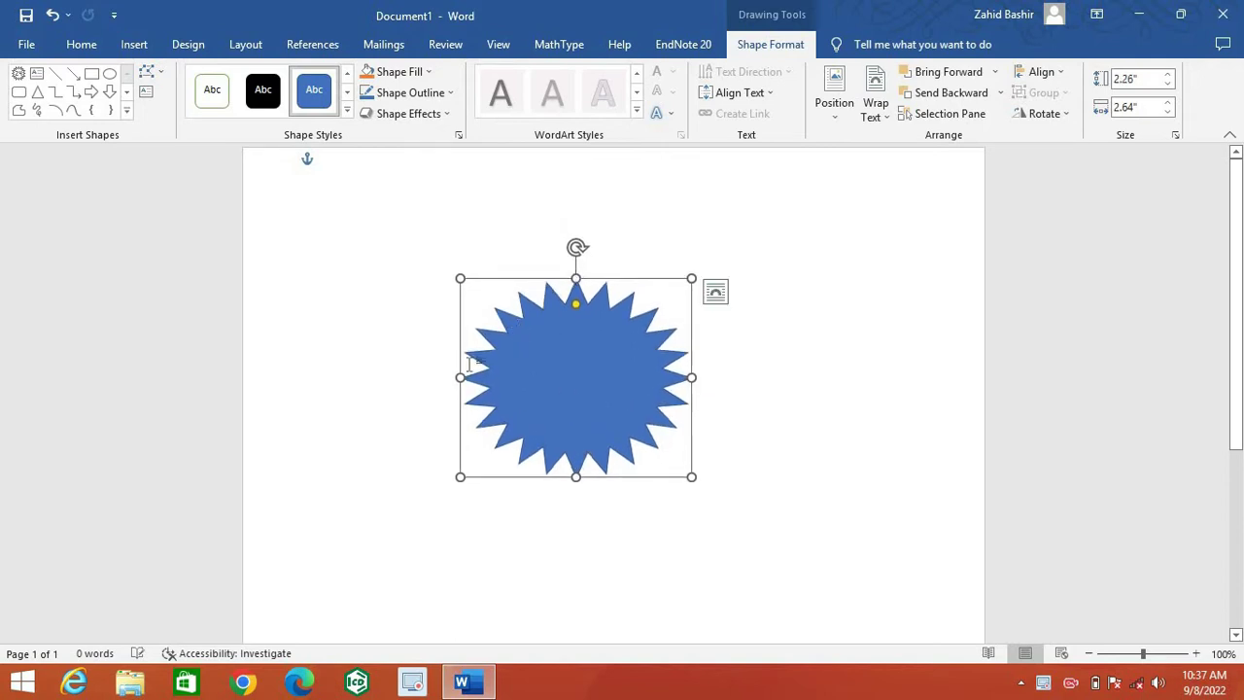
{"action": "left_click_drag", "start_coordinate": [457, 377], "coordinate": [451, 377]}
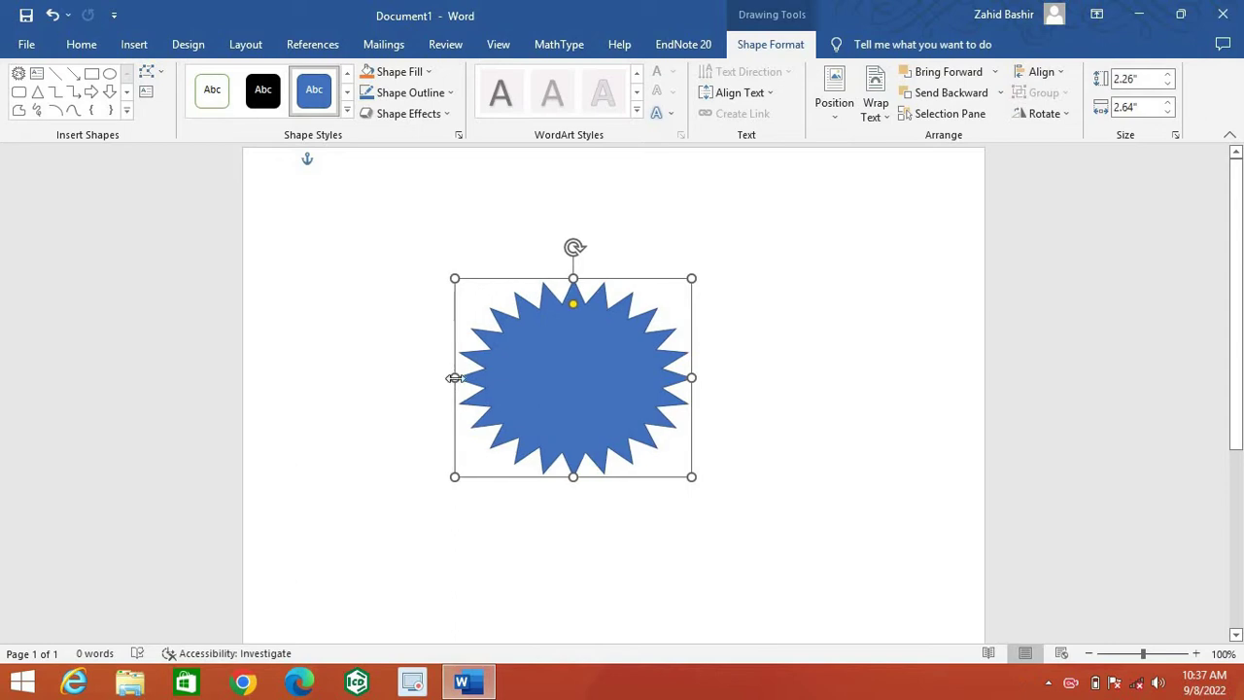
{"action": "left_click_drag", "start_coordinate": [573, 276], "coordinate": [573, 268]}
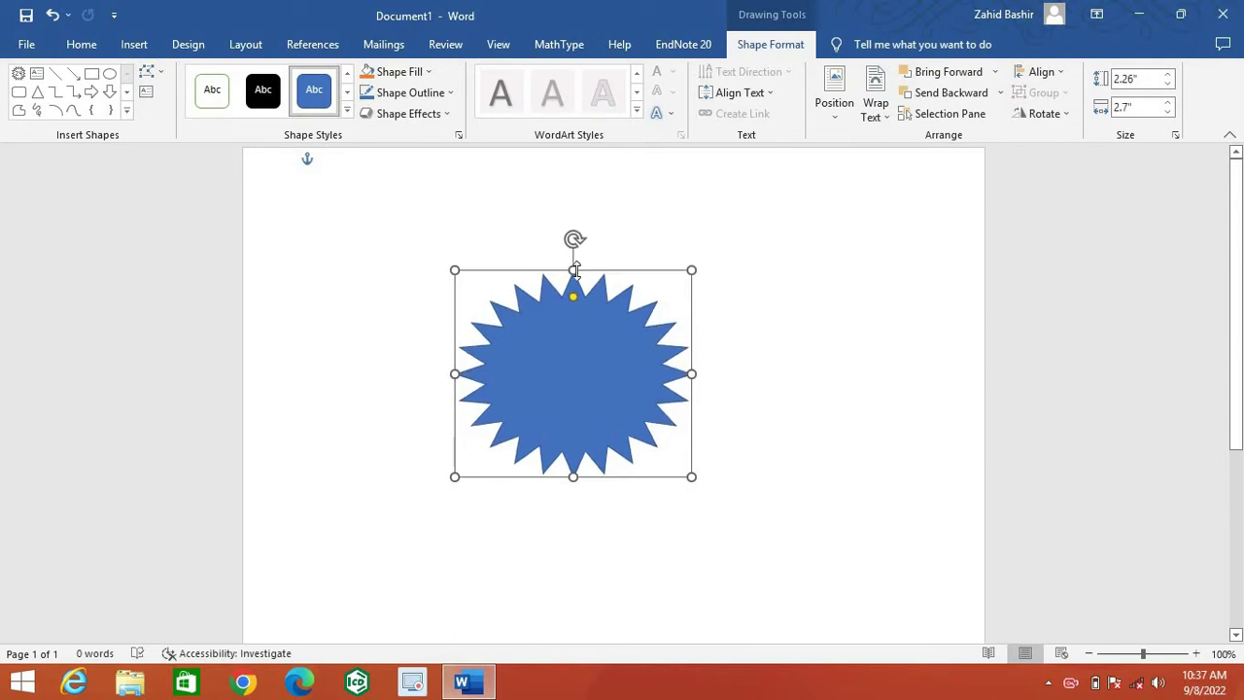
{"action": "left_click", "coordinate": [846, 359]}
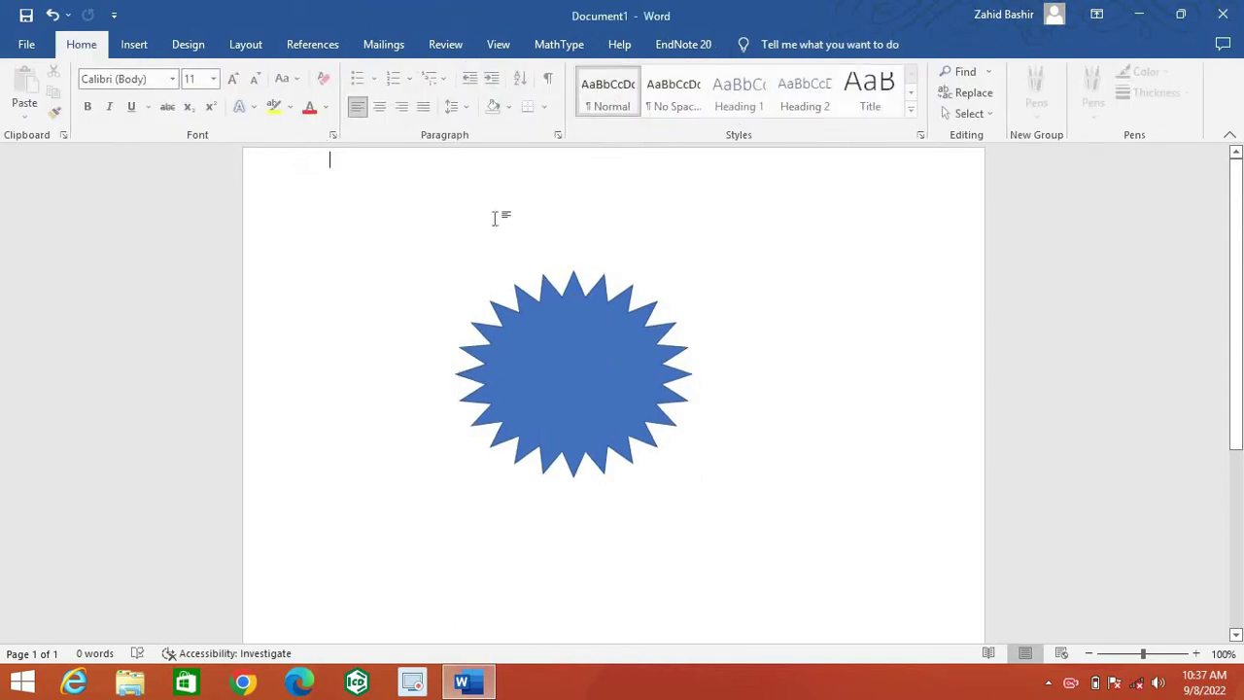
Fill the star with standard green and remove its outline.
{"action": "left_click", "coordinate": [132, 44]}
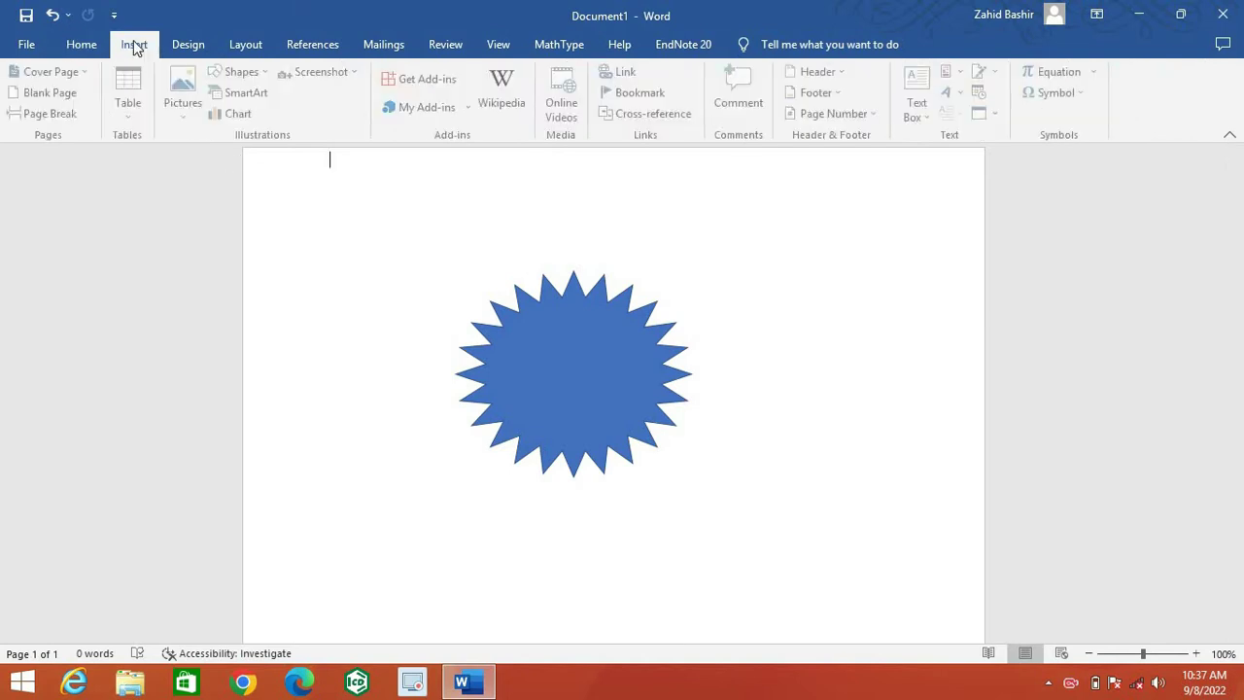
{"action": "left_click", "coordinate": [586, 355]}
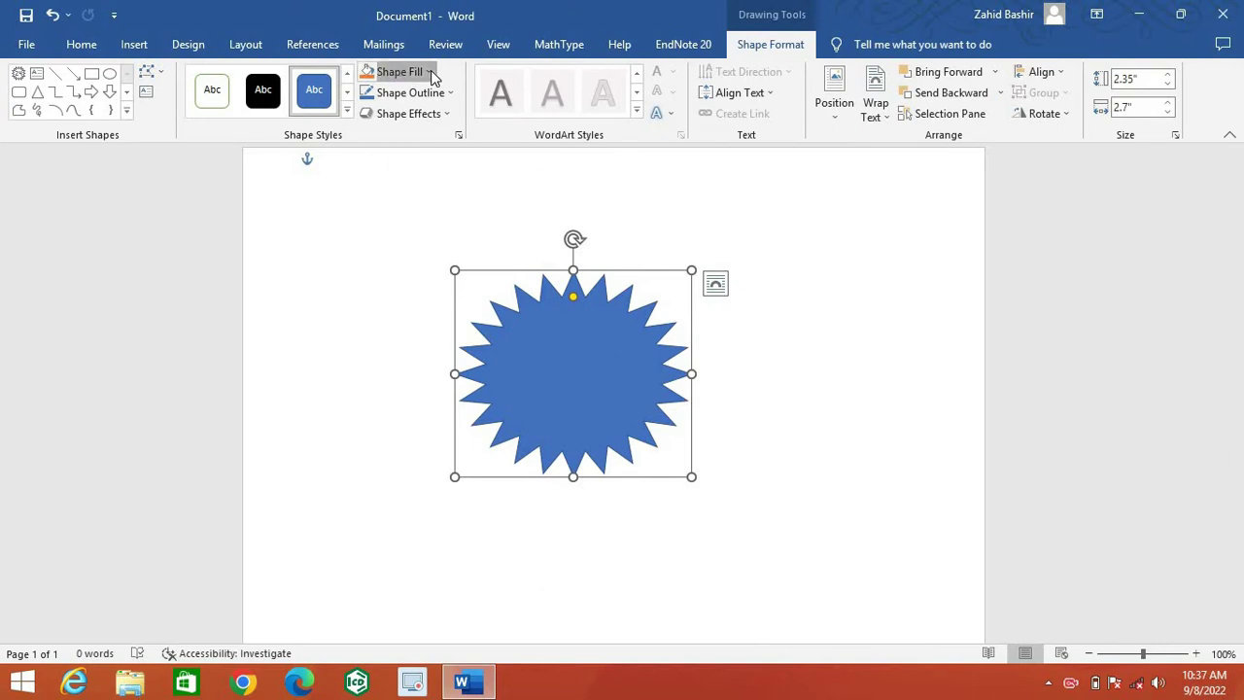
{"action": "left_click", "coordinate": [430, 72]}
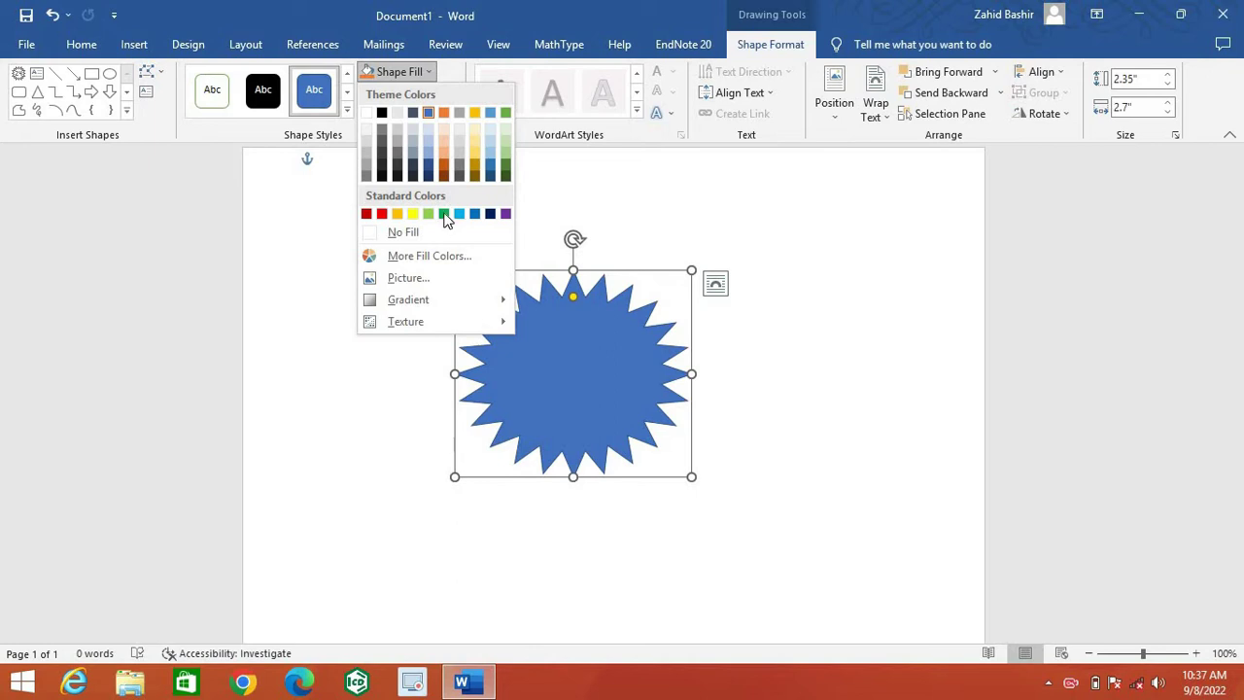
{"action": "left_click", "coordinate": [444, 214]}
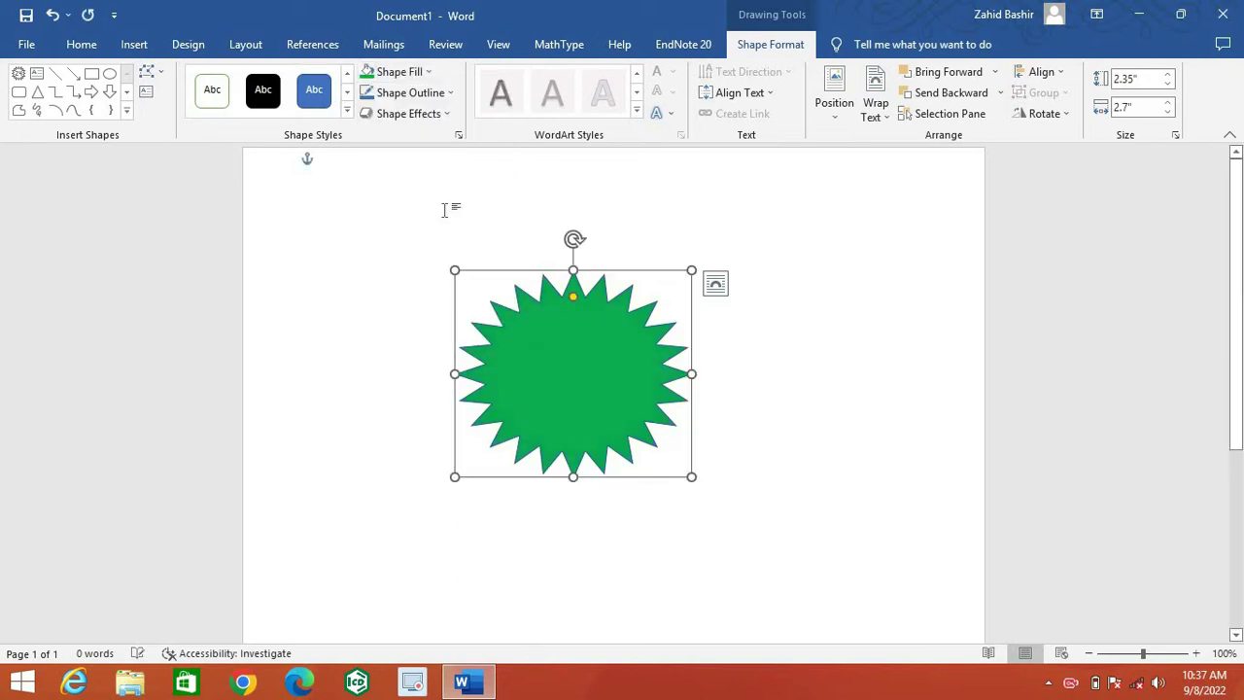
{"action": "left_click", "coordinate": [452, 97]}
{"action": "left_click", "coordinate": [370, 254]}
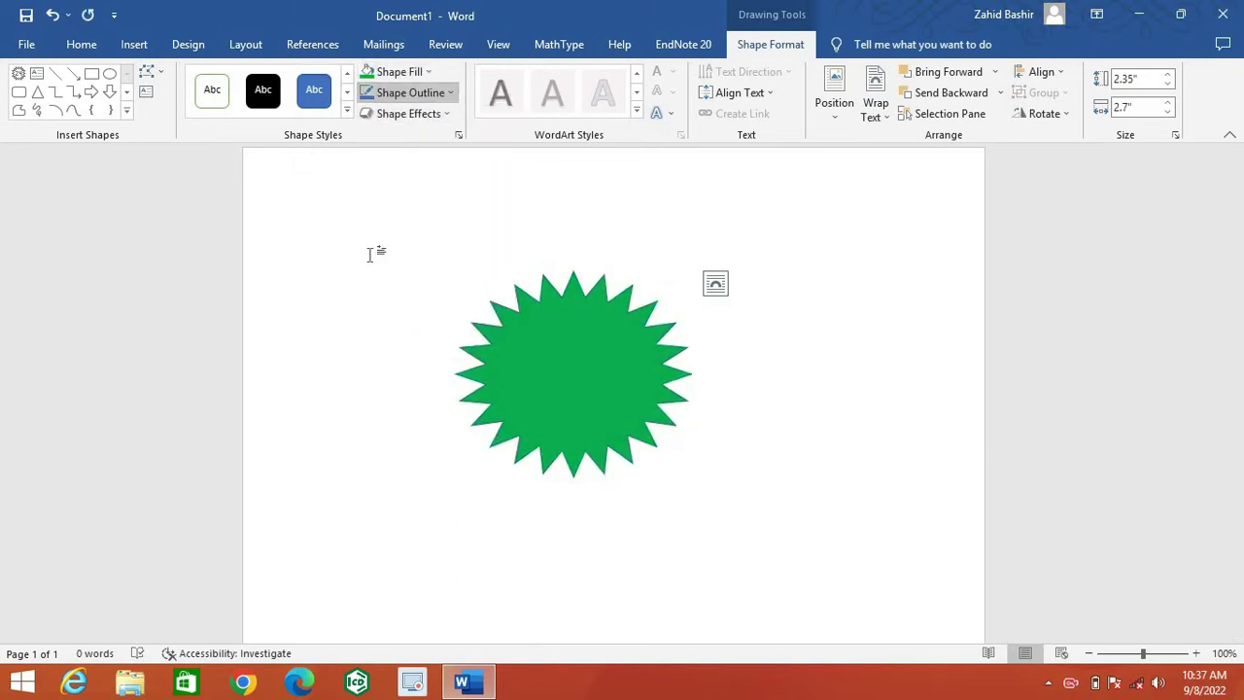
Insert a 1" oval and place it over the centre of the green star.
{"action": "left_click", "coordinate": [136, 49]}
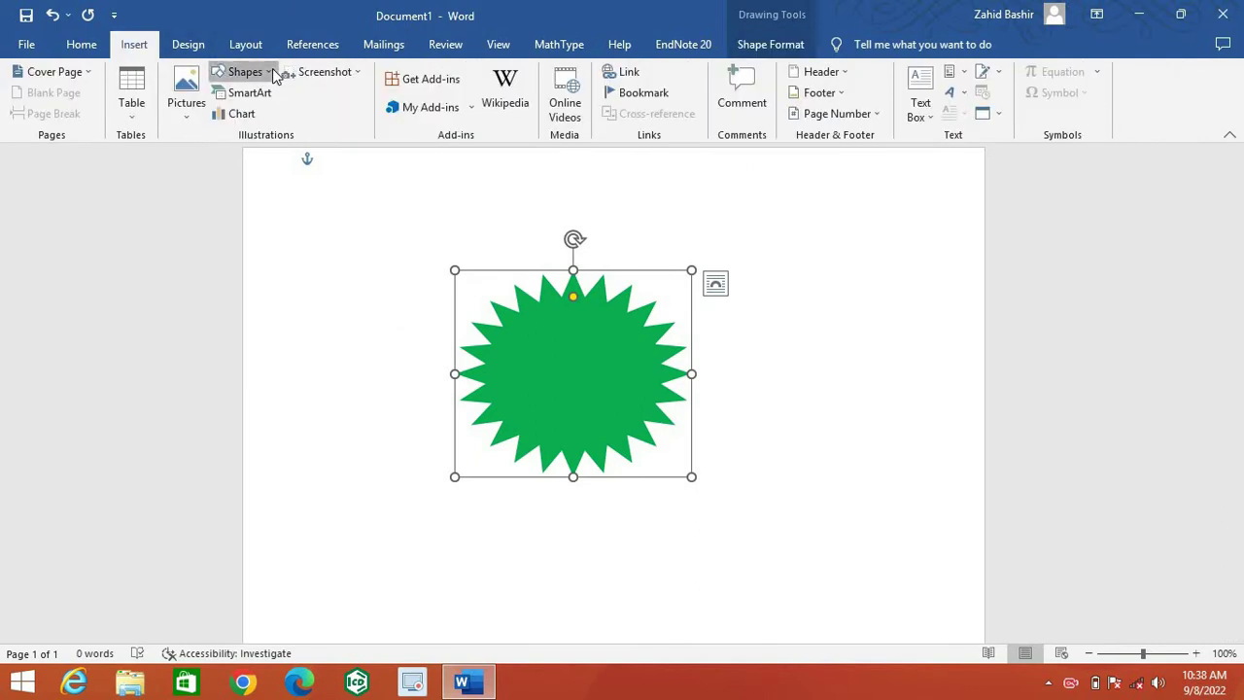
{"action": "left_click", "coordinate": [245, 72]}
{"action": "left_click", "coordinate": [311, 115]}
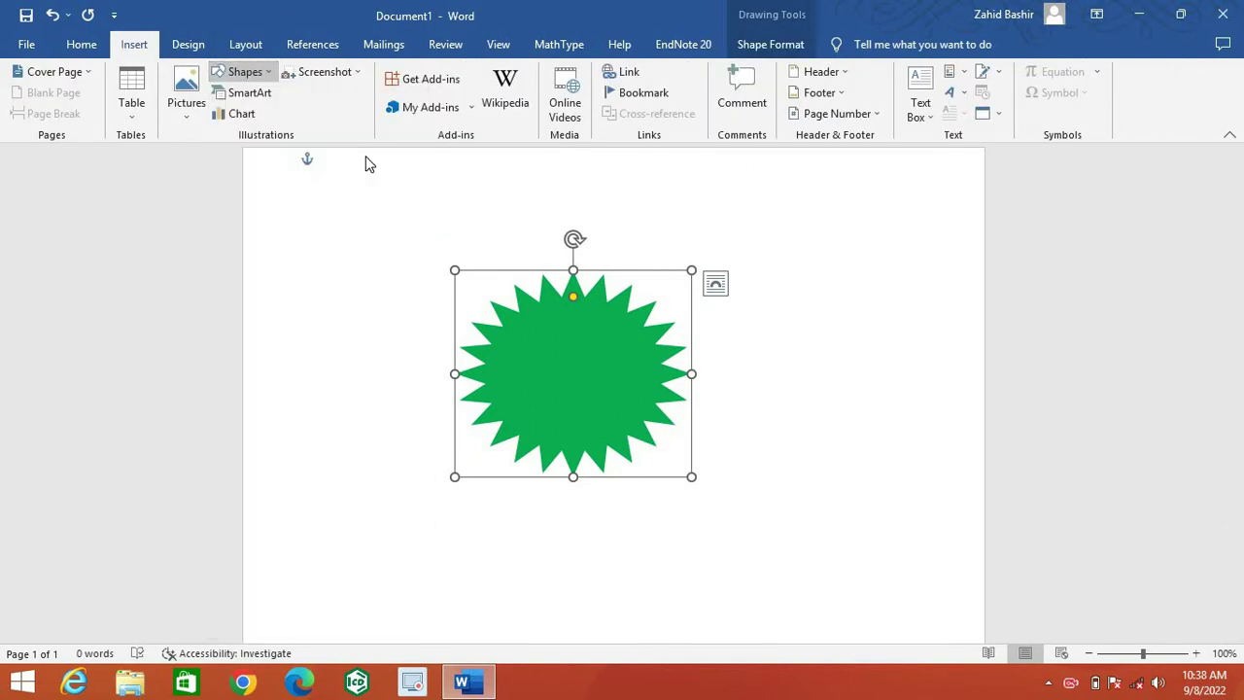
{"action": "left_click_drag", "start_coordinate": [815, 231], "coordinate": [904, 319]}
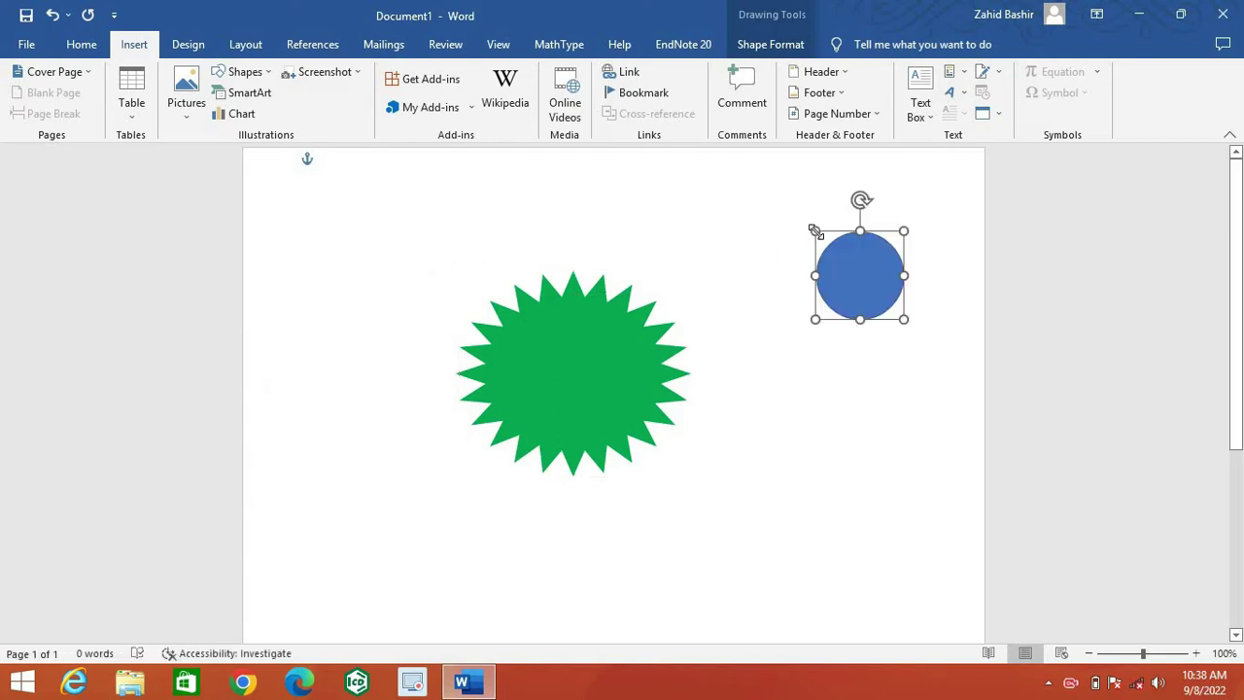
{"action": "mouse_move", "coordinate": [856, 285]}
{"action": "left_mouse_down"}
{"action": "mouse_move", "coordinate": [740, 358]}
{"action": "mouse_move", "coordinate": [563, 377]}
{"action": "left_mouse_up"}
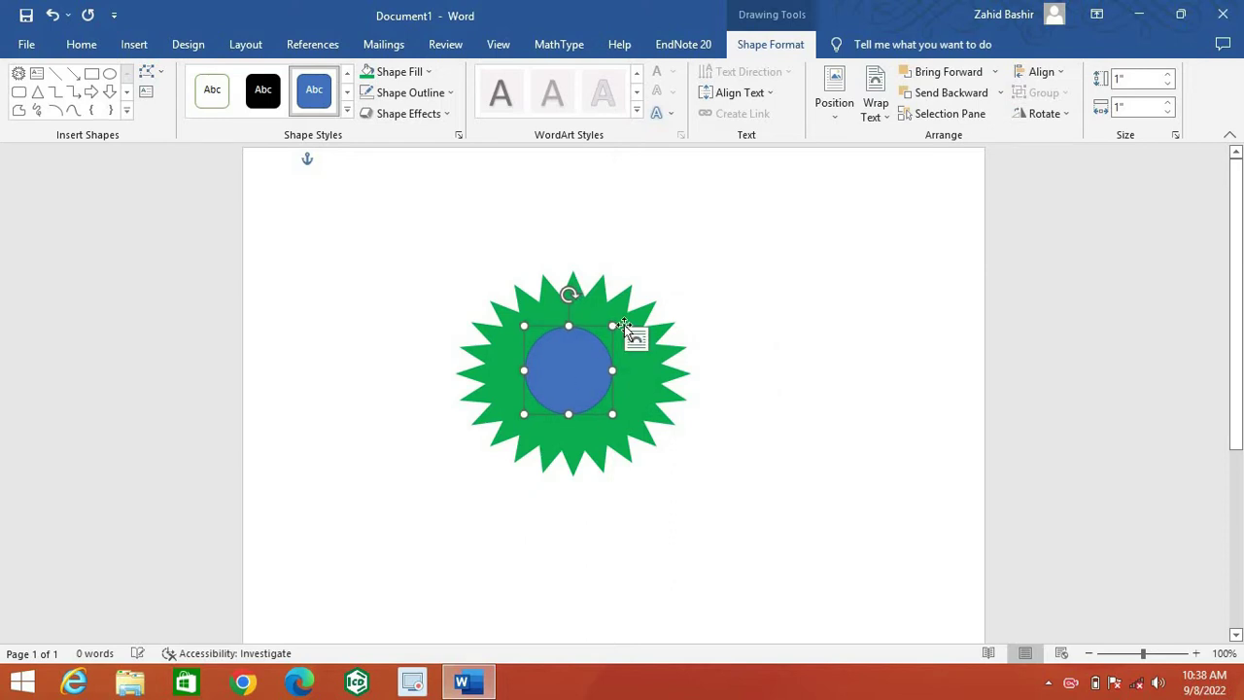
Enlarge the oval to about 2.12" high by 2.35" wide so only the star's tips show around it.
{"action": "left_click_drag", "start_coordinate": [612, 326], "coordinate": [670, 284]}
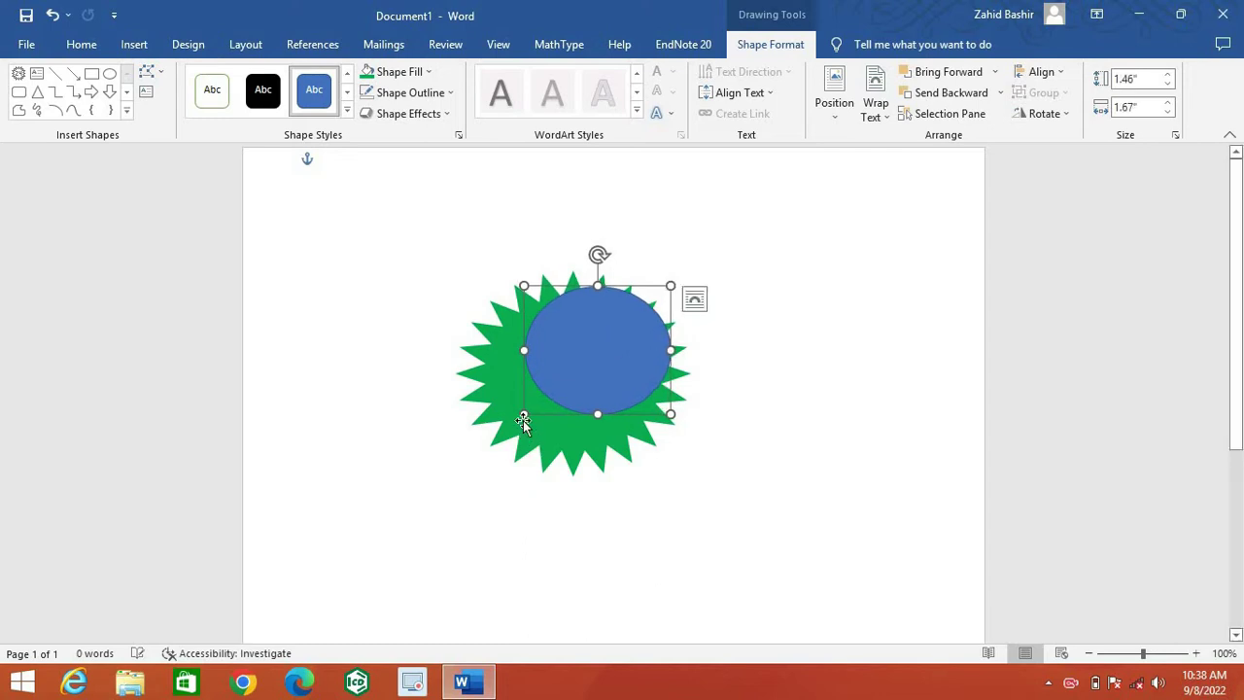
{"action": "left_click_drag", "start_coordinate": [523, 413], "coordinate": [466, 464]}
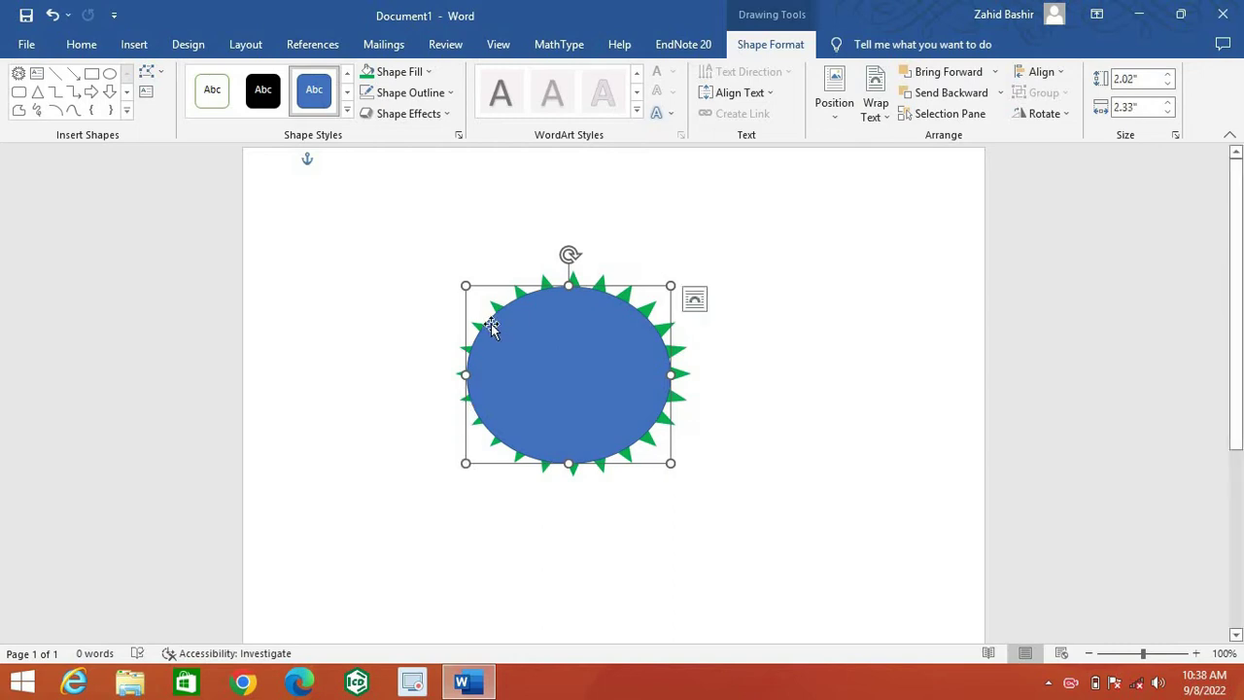
{"action": "left_click_drag", "start_coordinate": [466, 284], "coordinate": [470, 282]}
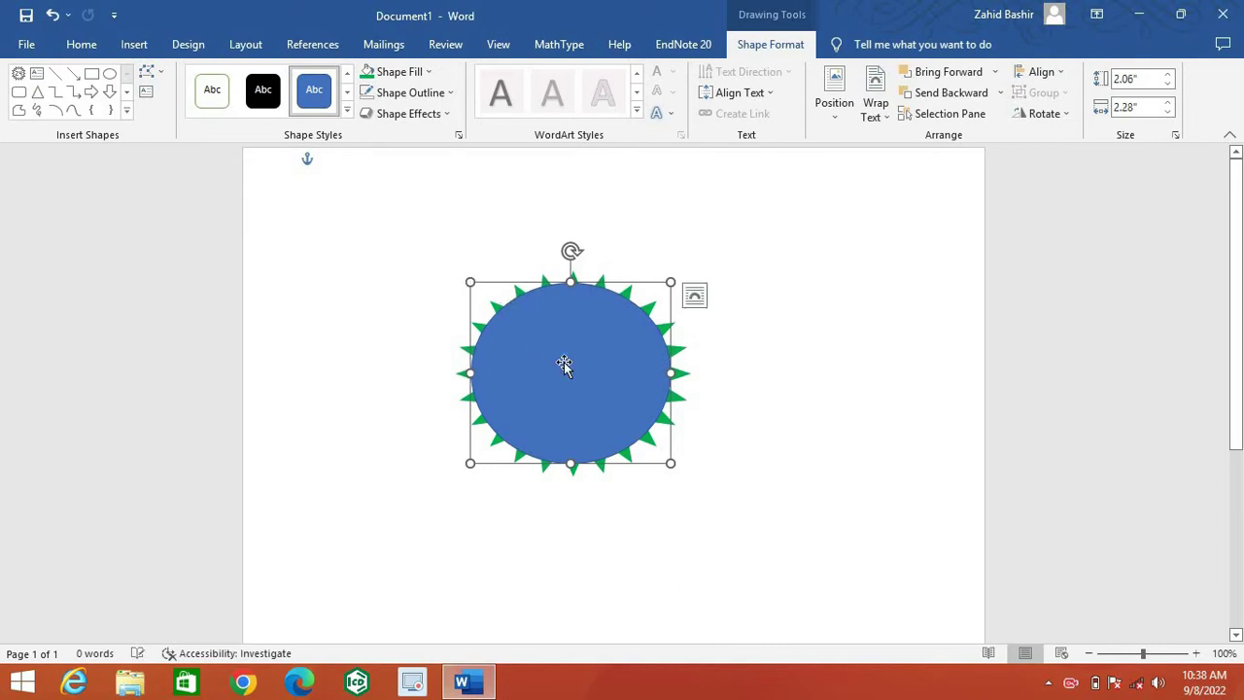
{"action": "left_click_drag", "start_coordinate": [672, 283], "coordinate": [677, 278]}
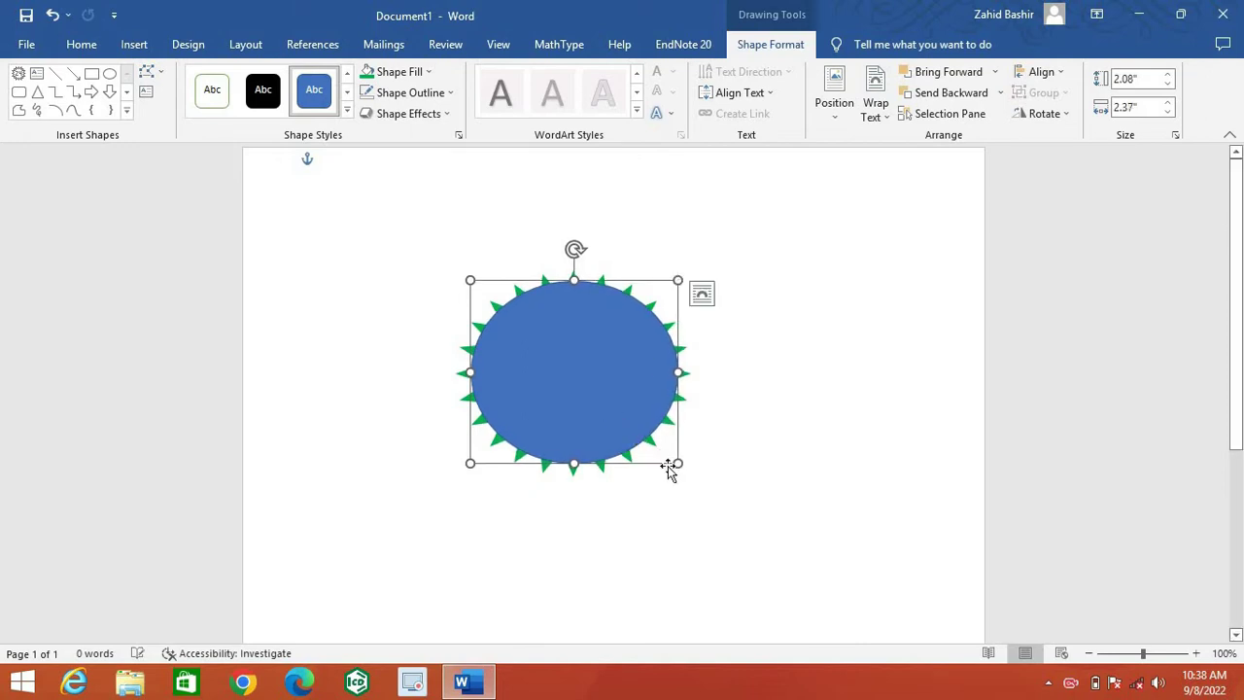
{"action": "left_click_drag", "start_coordinate": [677, 464], "coordinate": [677, 466]}
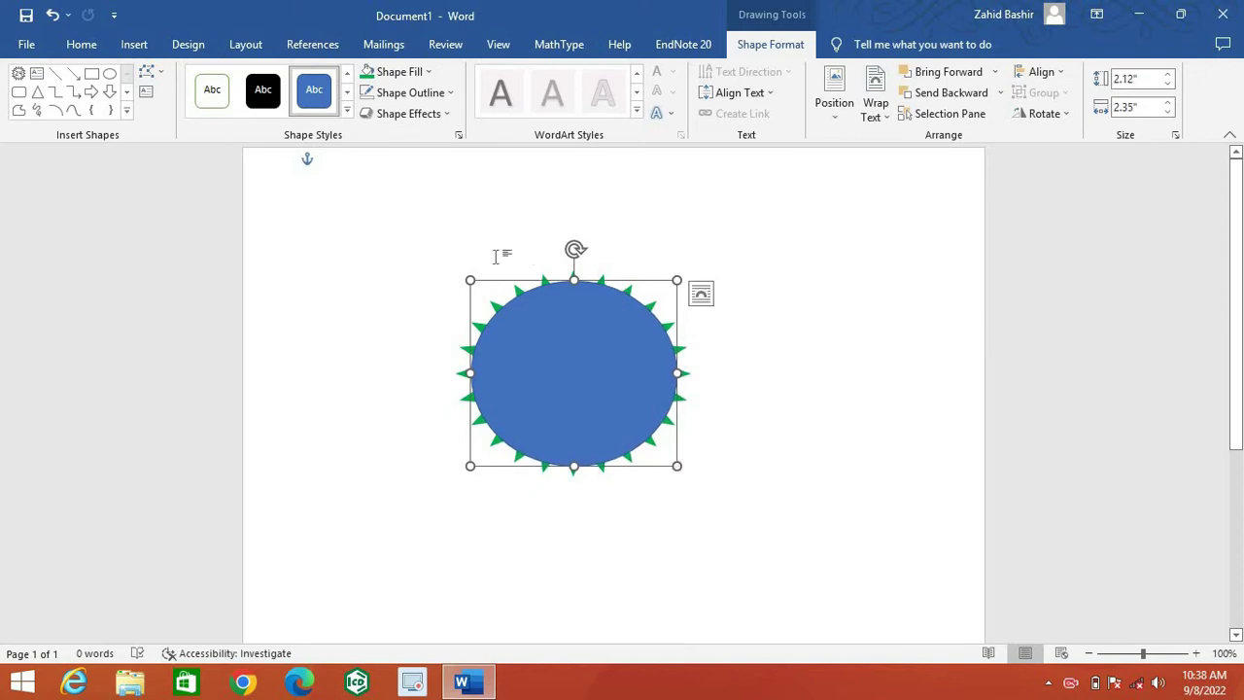
Give the oval a white fill and a standard green outline with a 2¼ pt weight.
{"action": "left_click", "coordinate": [429, 73]}
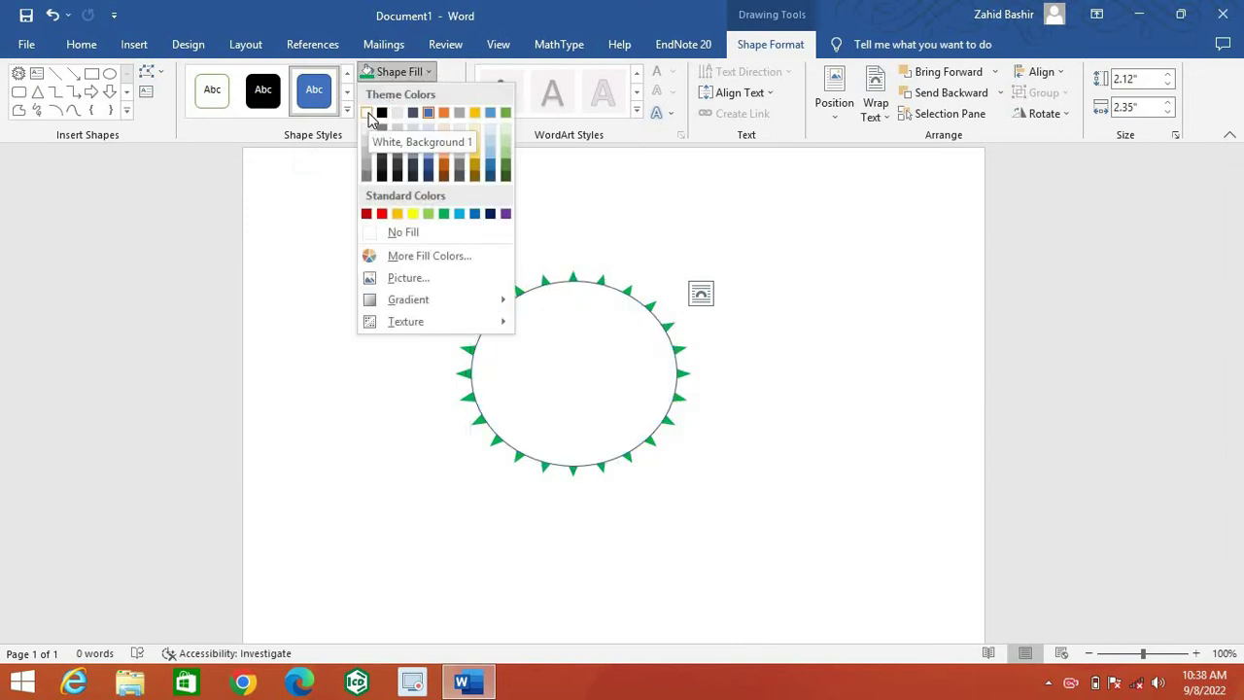
{"action": "left_click", "coordinate": [369, 114]}
{"action": "left_click", "coordinate": [453, 92]}
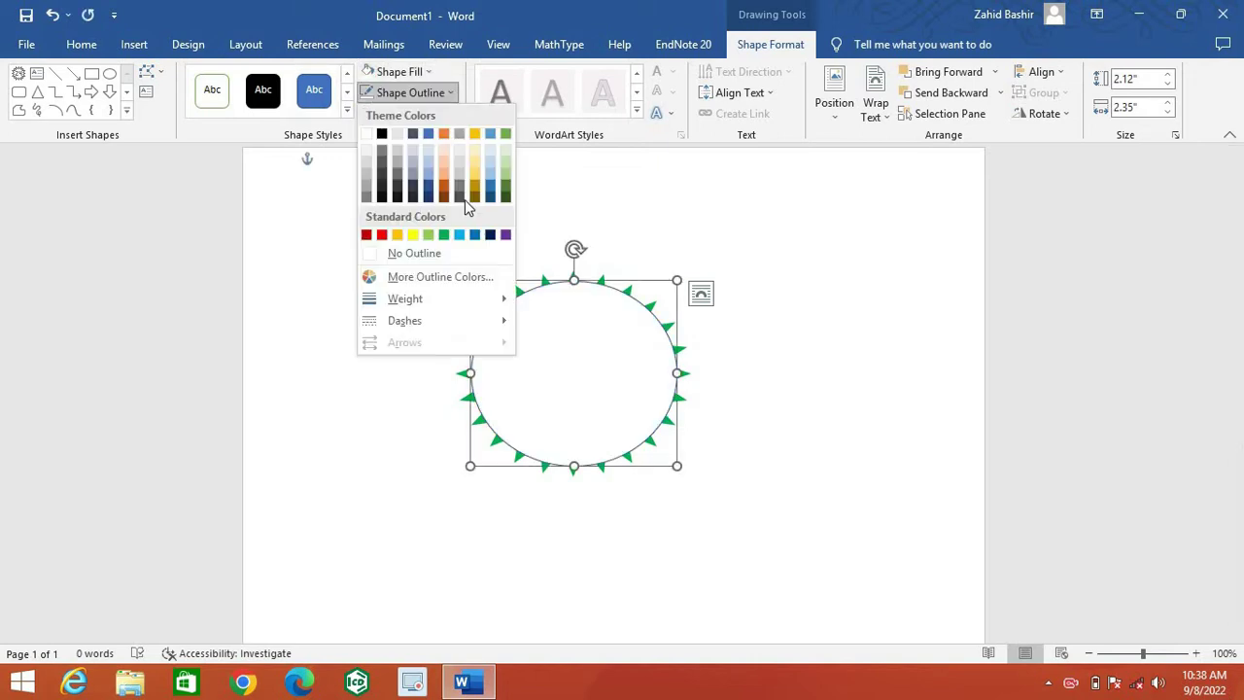
{"action": "left_click", "coordinate": [445, 234]}
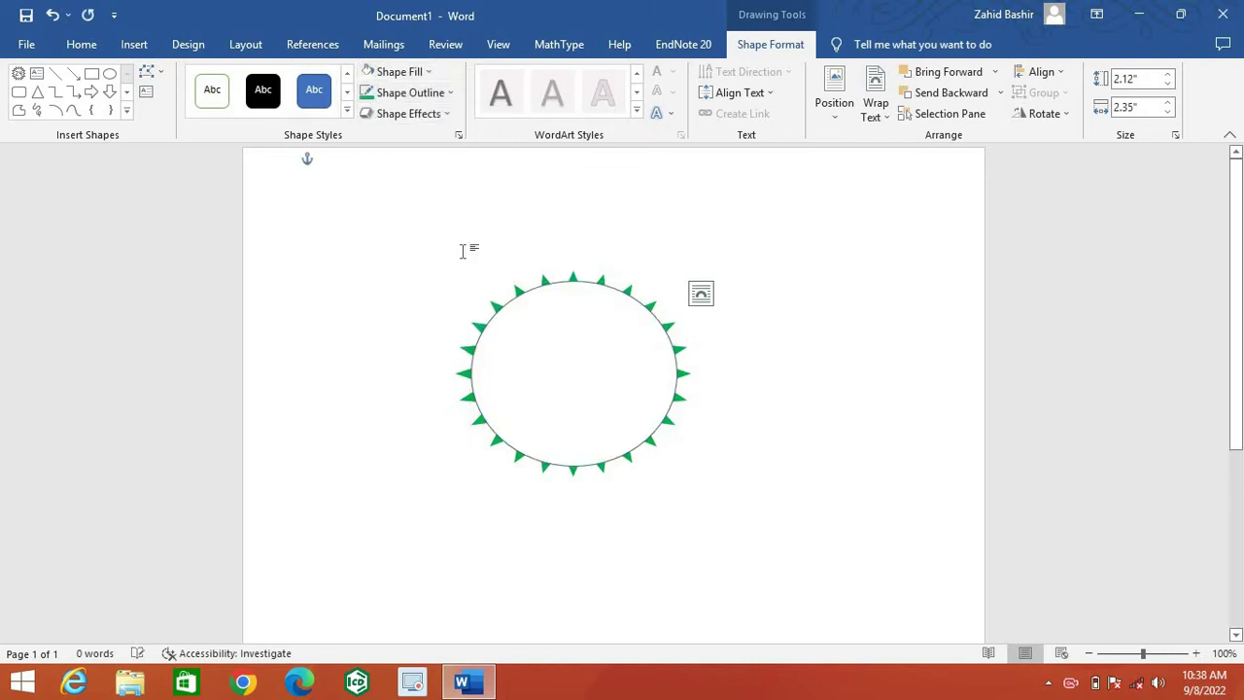
{"action": "left_click", "coordinate": [453, 94]}
{"action": "mouse_move", "coordinate": [471, 309]}
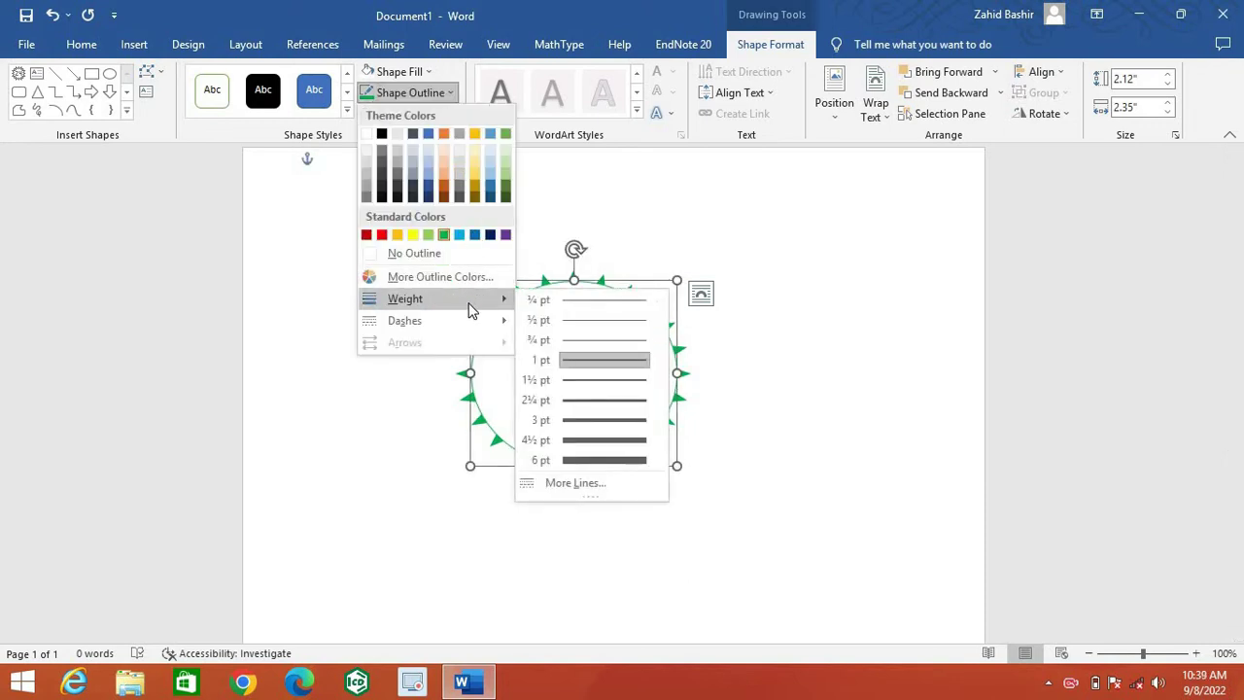
{"action": "left_click", "coordinate": [603, 400]}
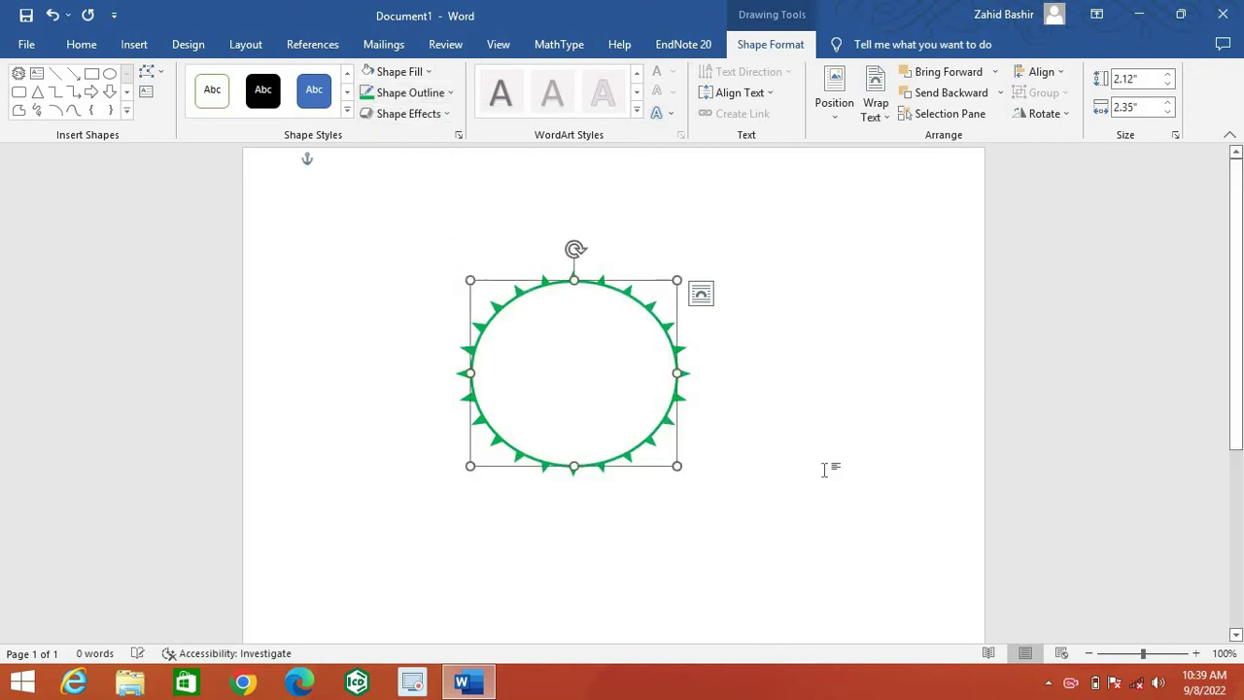
{"action": "left_click", "coordinate": [558, 294]}
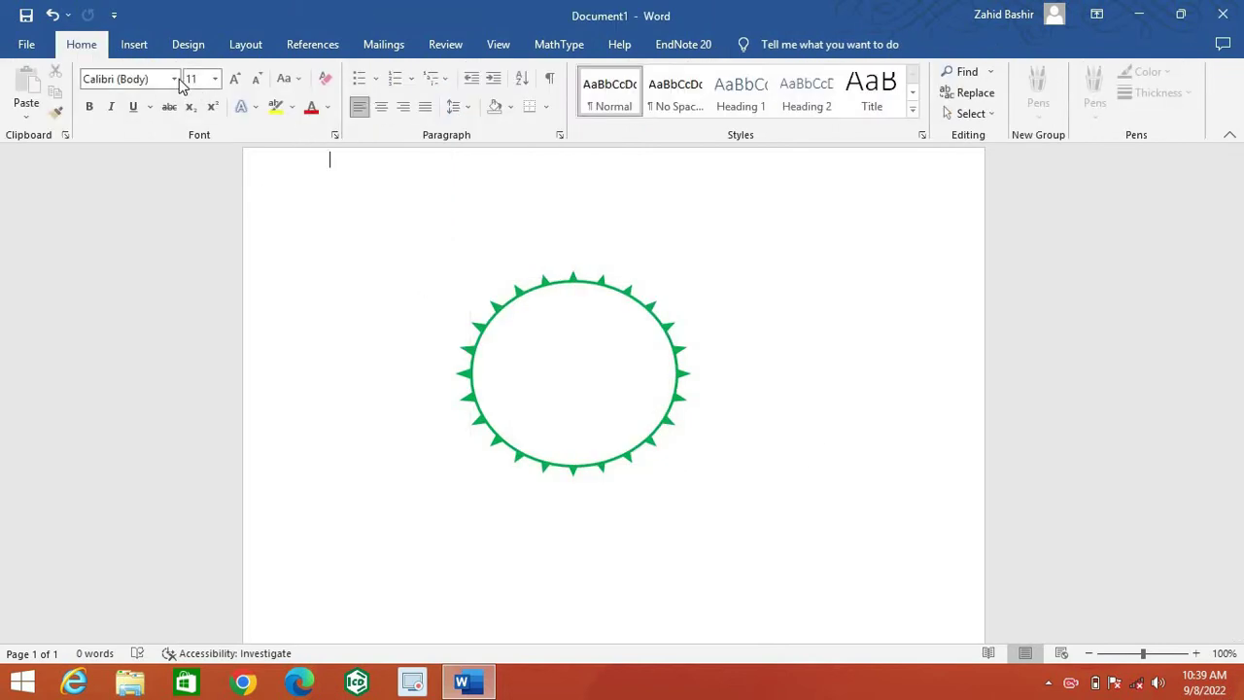
Insert a second 1" oval and move it to the centre of the green ring.
{"action": "left_click", "coordinate": [136, 45]}
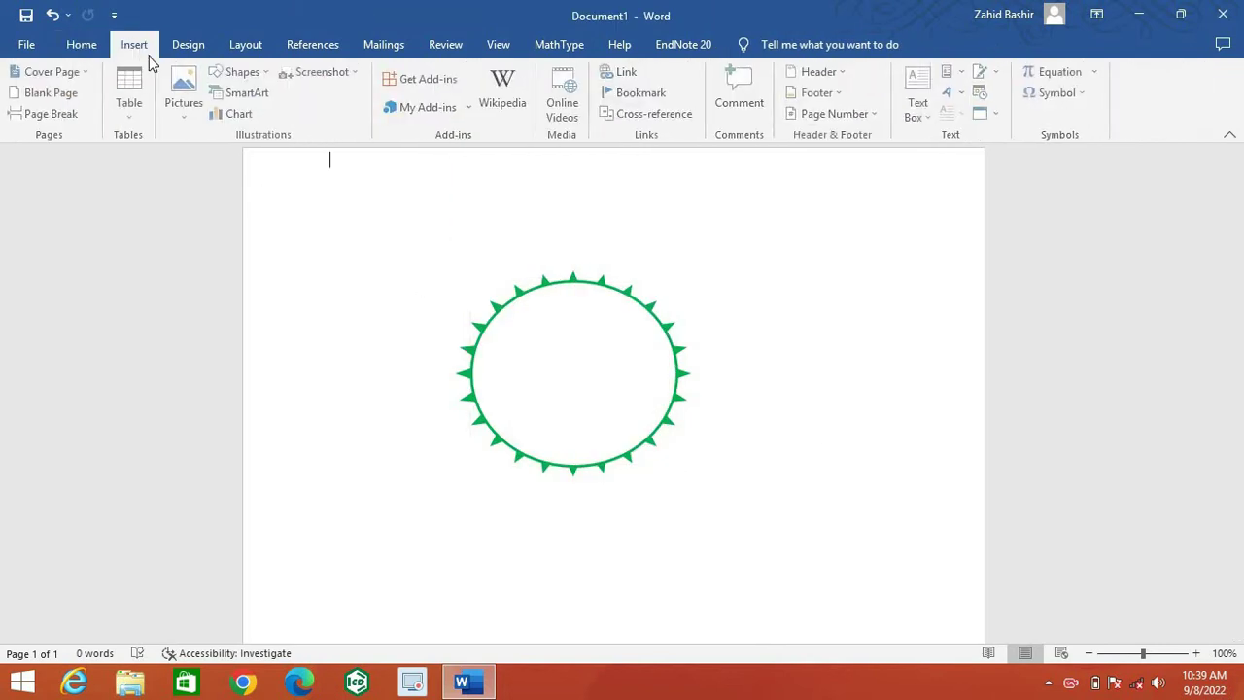
{"action": "left_click", "coordinate": [245, 72]}
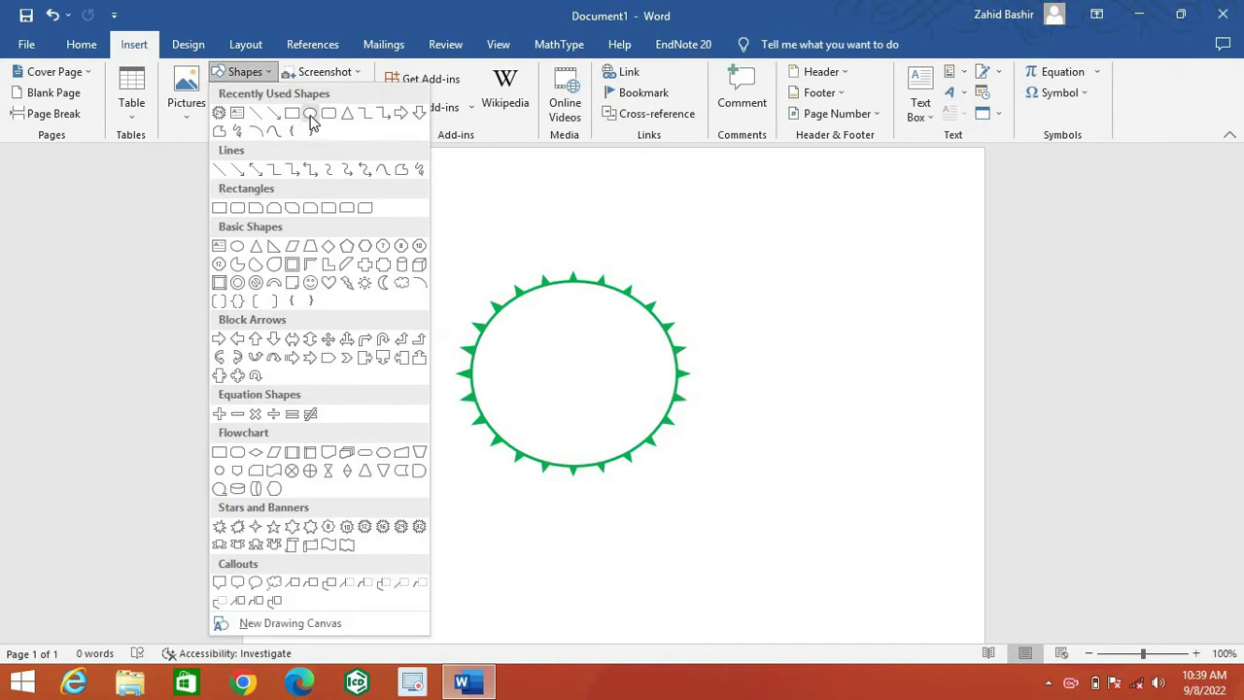
{"action": "left_click", "coordinate": [310, 113]}
{"action": "left_click", "coordinate": [352, 257]}
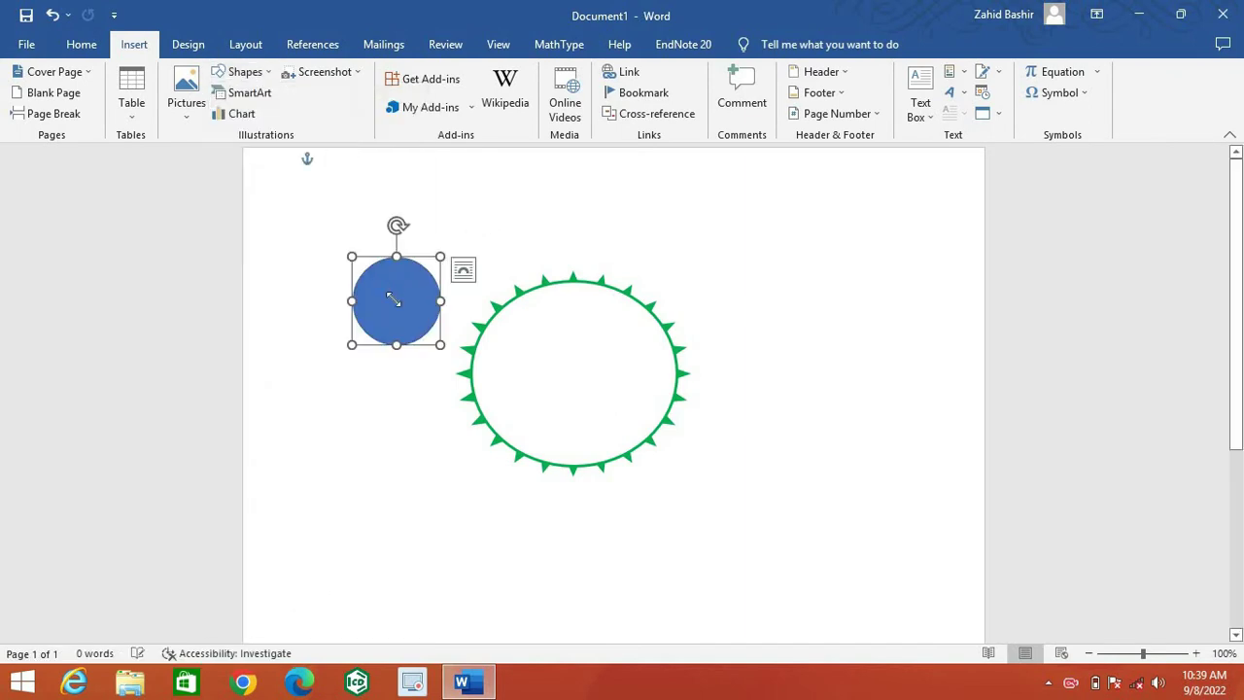
{"action": "left_click_drag", "start_coordinate": [411, 300], "coordinate": [574, 380]}
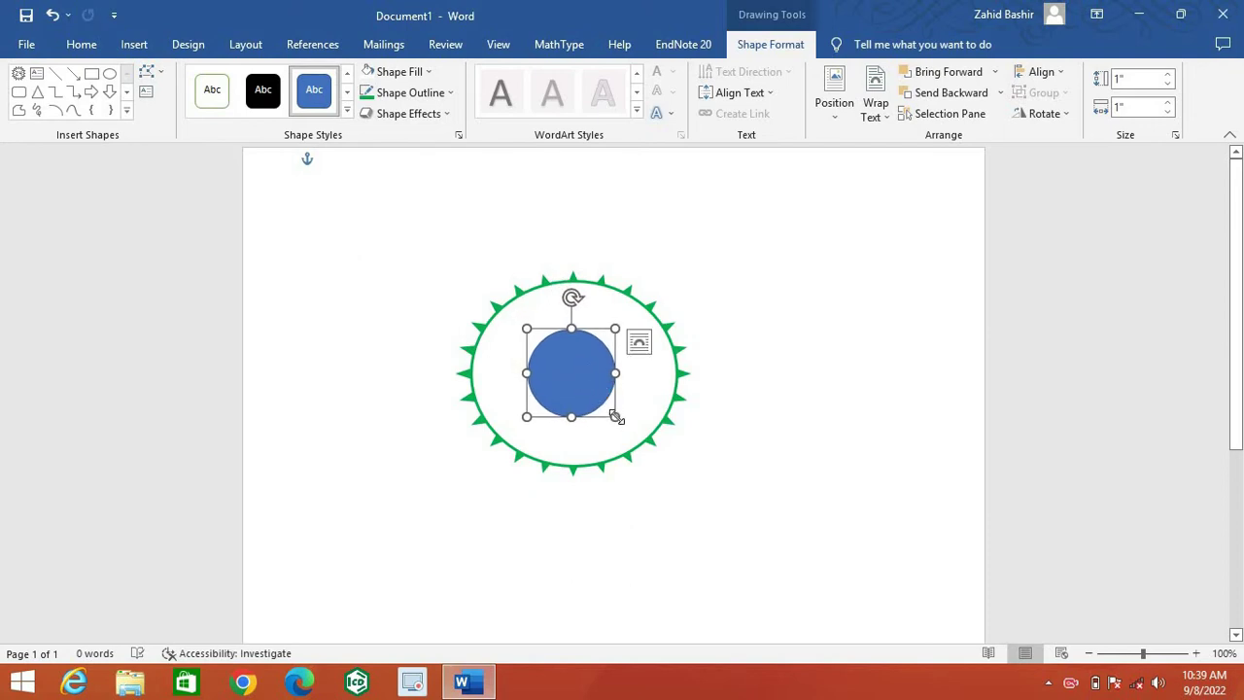
Enlarge the blue oval to about 1.95" high by 2.16" wide, leaving a narrow even gap inside the green ring.
{"action": "left_click_drag", "start_coordinate": [615, 416], "coordinate": [656, 450]}
{"action": "left_click_drag", "start_coordinate": [518, 320], "coordinate": [482, 290]}
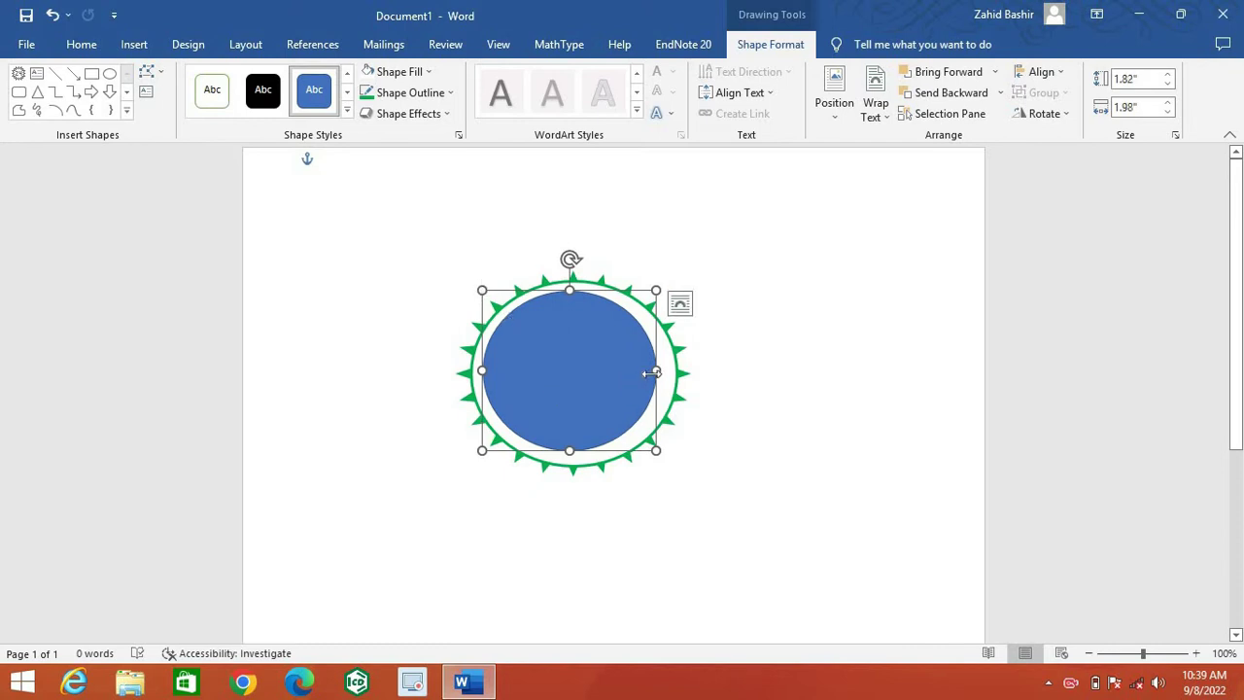
{"action": "left_click_drag", "start_coordinate": [657, 370], "coordinate": [668, 377]}
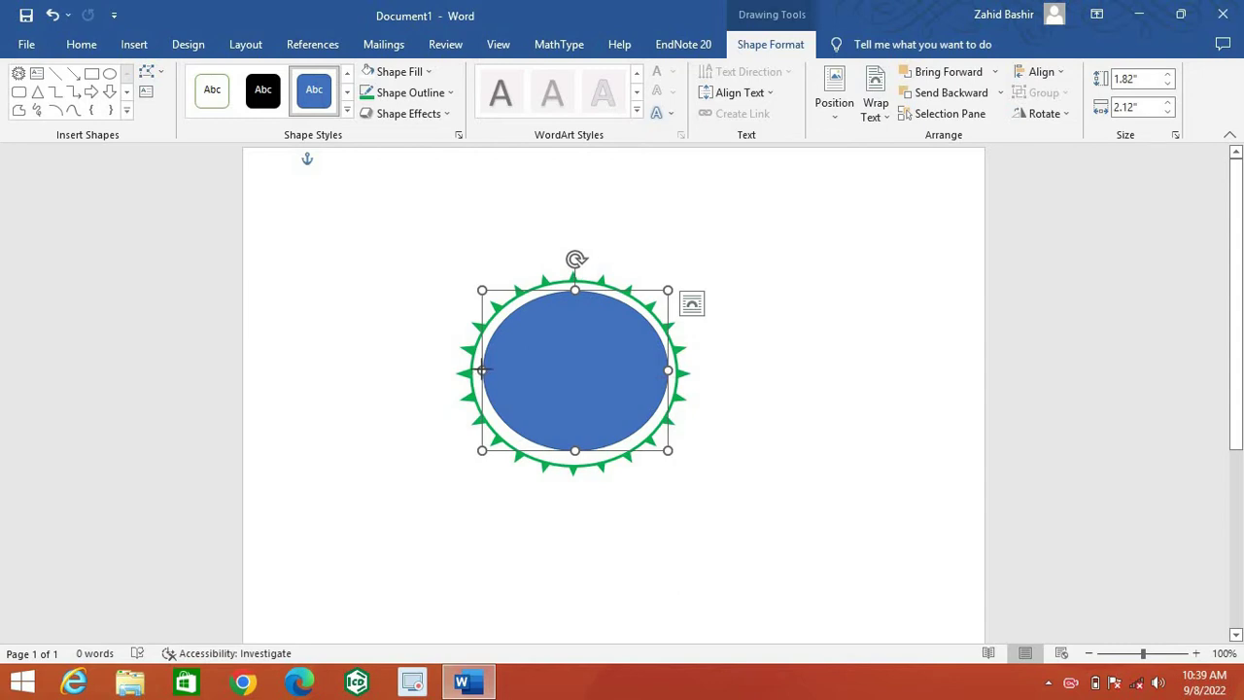
{"action": "left_click_drag", "start_coordinate": [481, 370], "coordinate": [478, 370]}
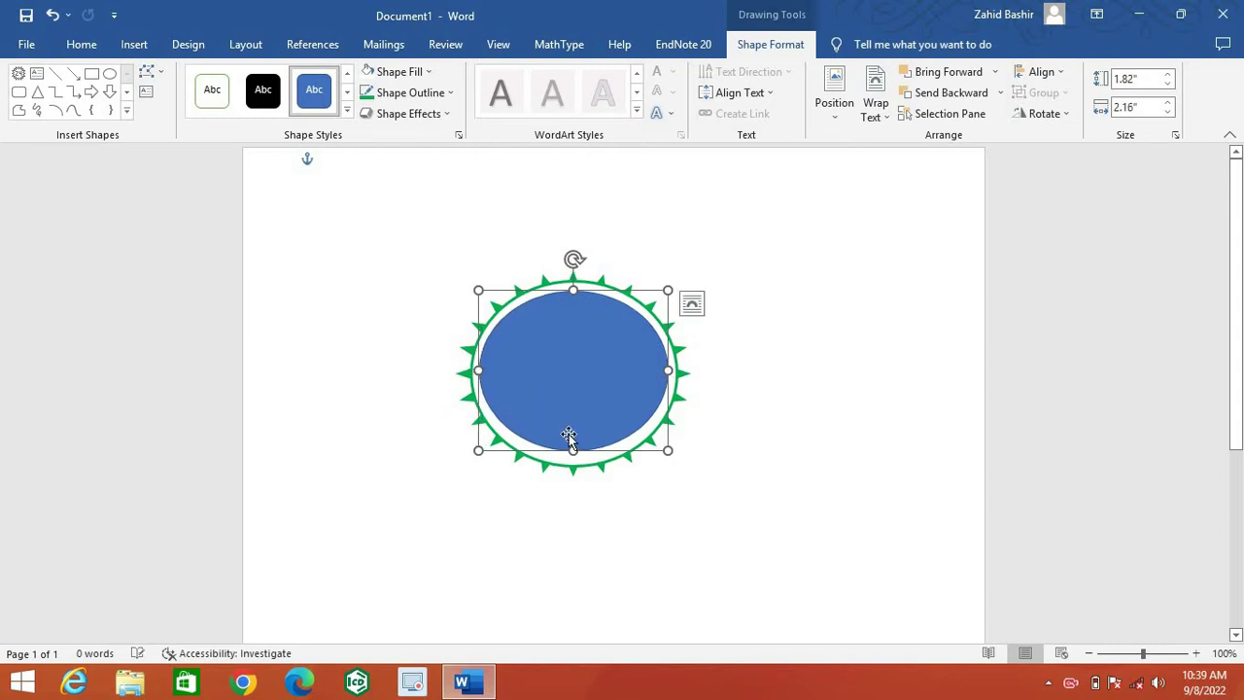
{"action": "left_click_drag", "start_coordinate": [573, 450], "coordinate": [573, 456]}
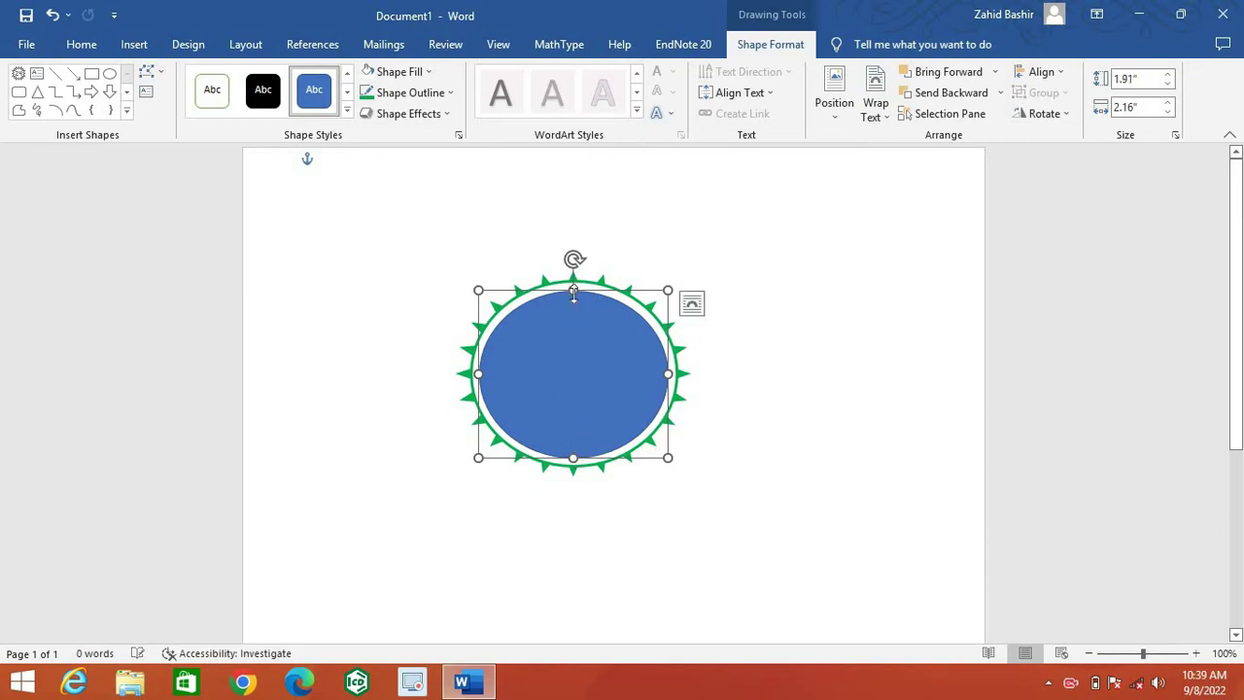
{"action": "left_click_drag", "start_coordinate": [573, 289], "coordinate": [574, 286]}
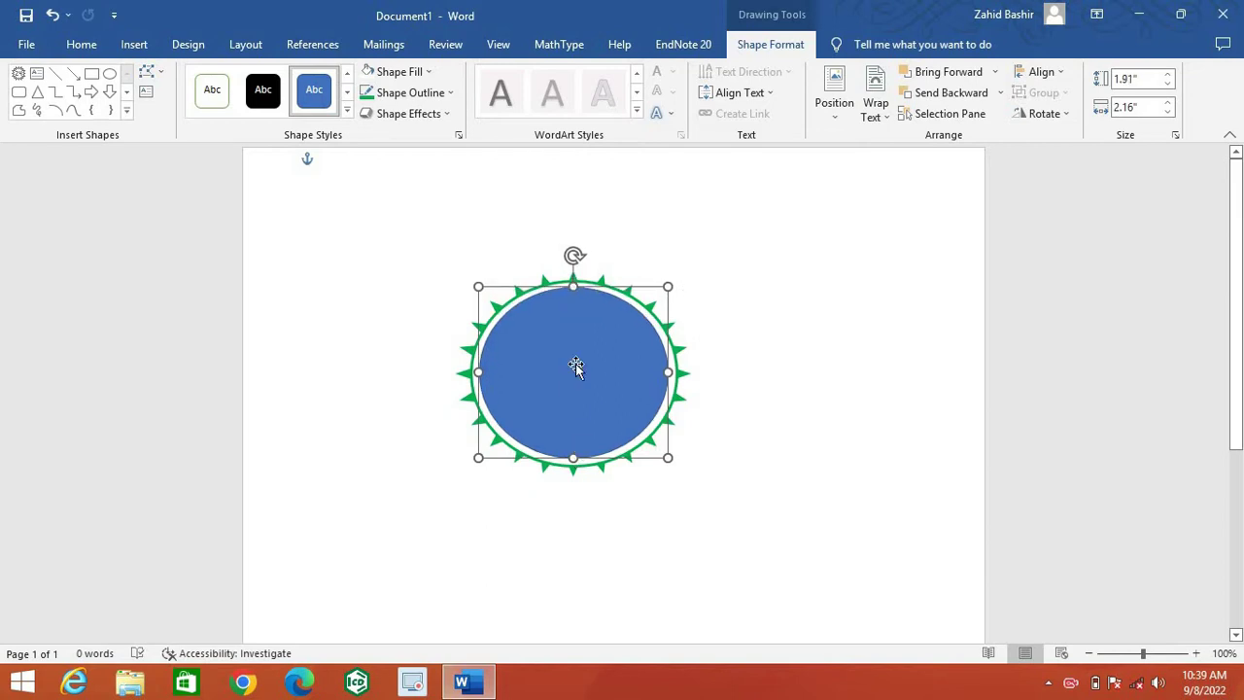
Give the enlarged inner oval a white fill and a standard green outline with a 2¼ pt weight.
{"action": "left_click", "coordinate": [430, 72]}
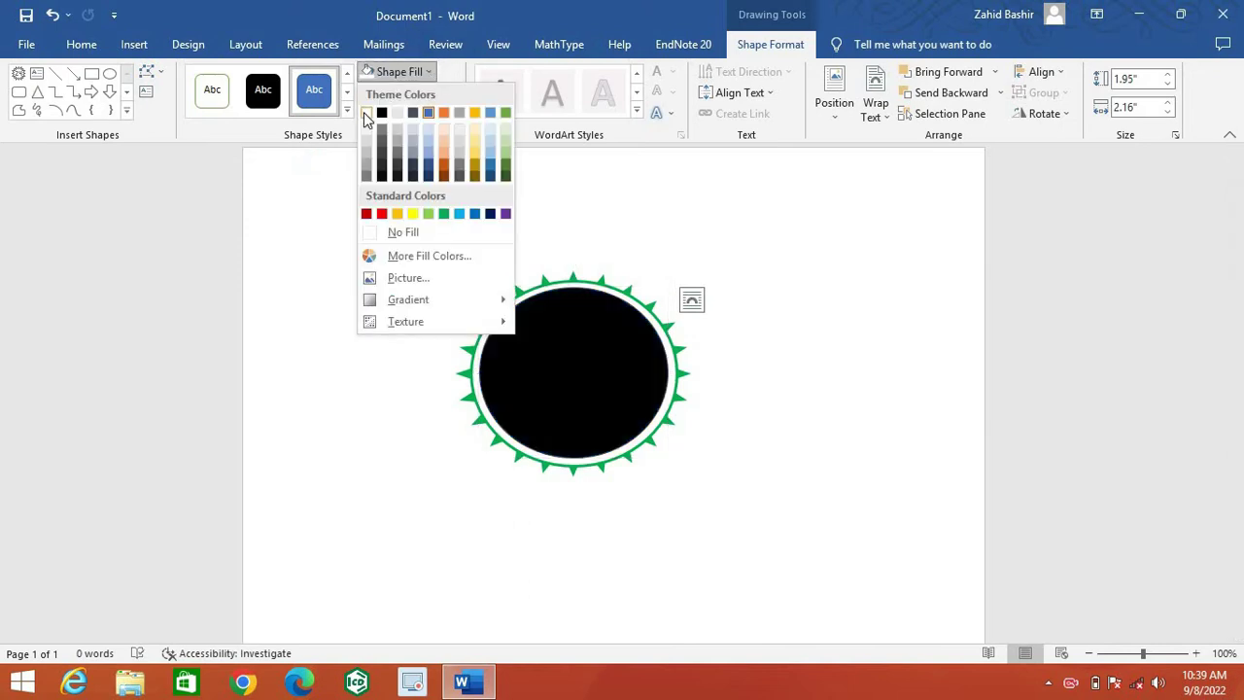
{"action": "left_click", "coordinate": [365, 114]}
{"action": "left_click", "coordinate": [446, 92]}
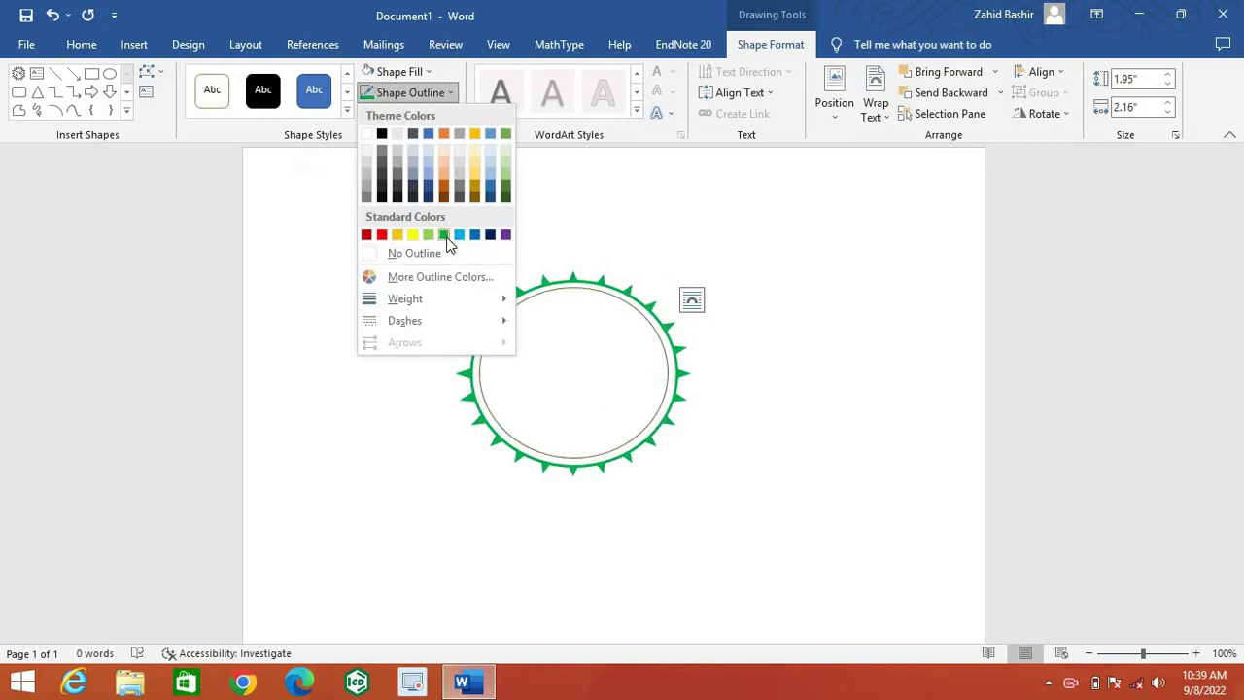
{"action": "left_click", "coordinate": [445, 235]}
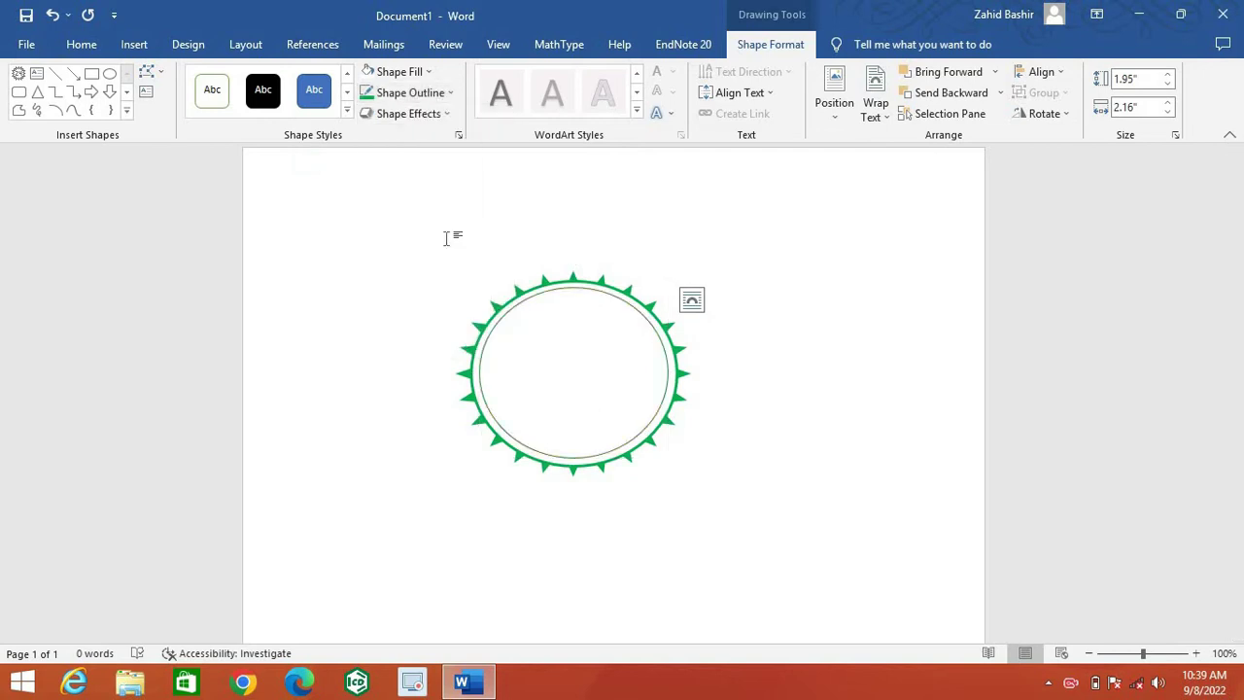
{"action": "left_click", "coordinate": [453, 95]}
{"action": "mouse_move", "coordinate": [505, 303]}
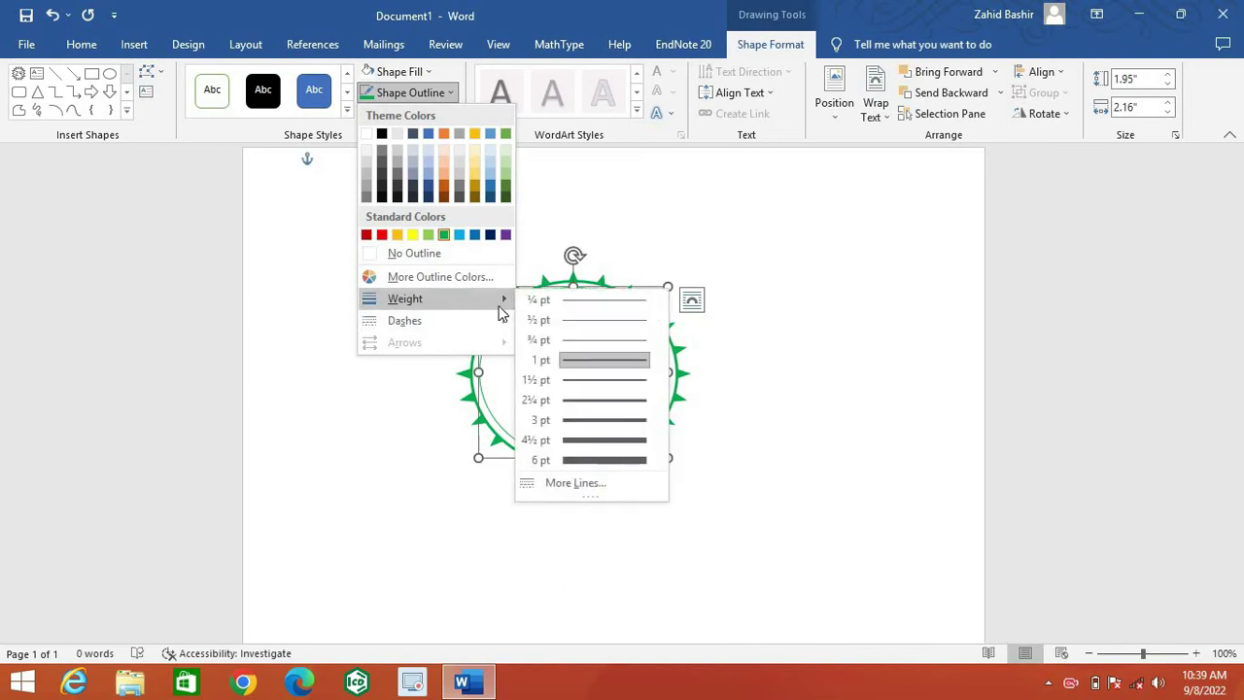
{"action": "left_click", "coordinate": [597, 399]}
{"action": "left_click", "coordinate": [819, 389]}
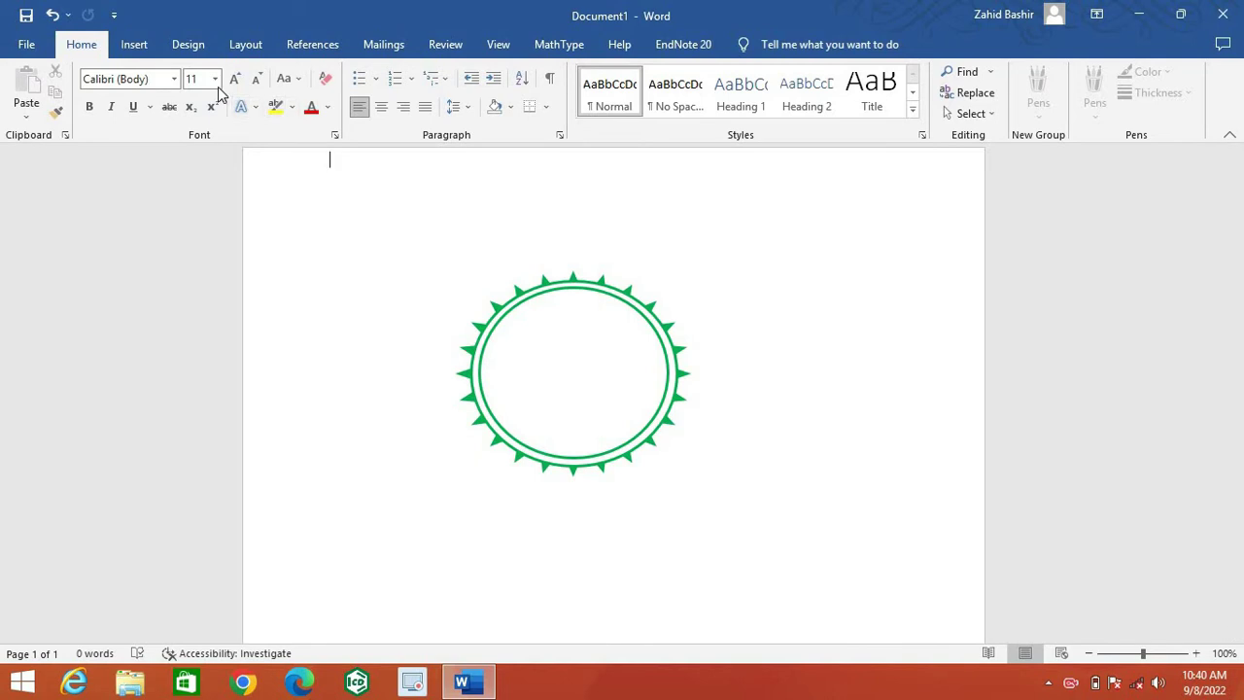
Insert a third 1" oval and move it to the centre of the double green ring.
{"action": "left_click", "coordinate": [126, 51]}
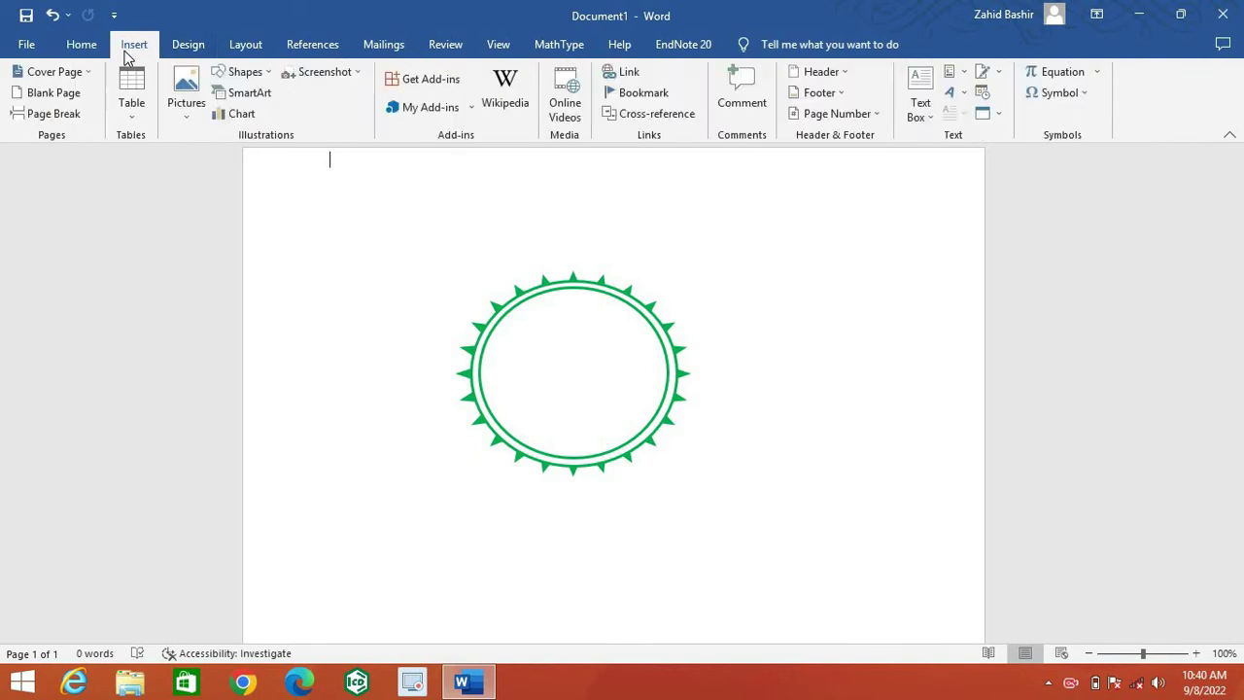
{"action": "left_click", "coordinate": [272, 76]}
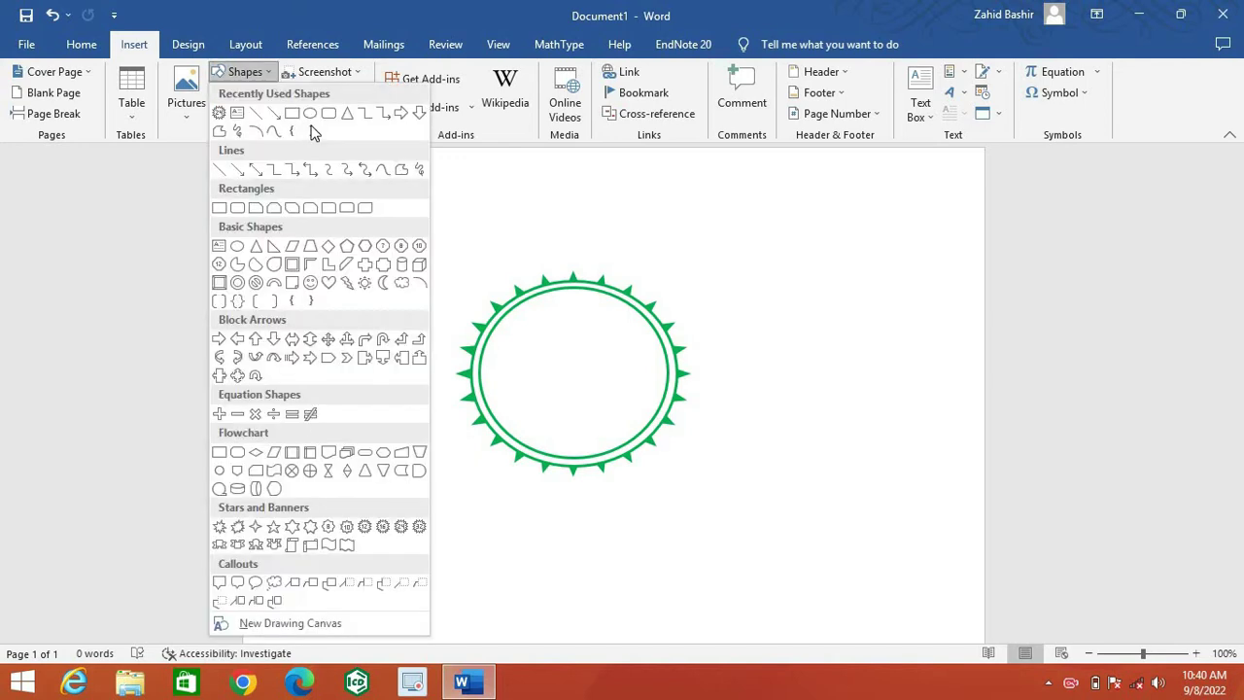
{"action": "left_click", "coordinate": [311, 115]}
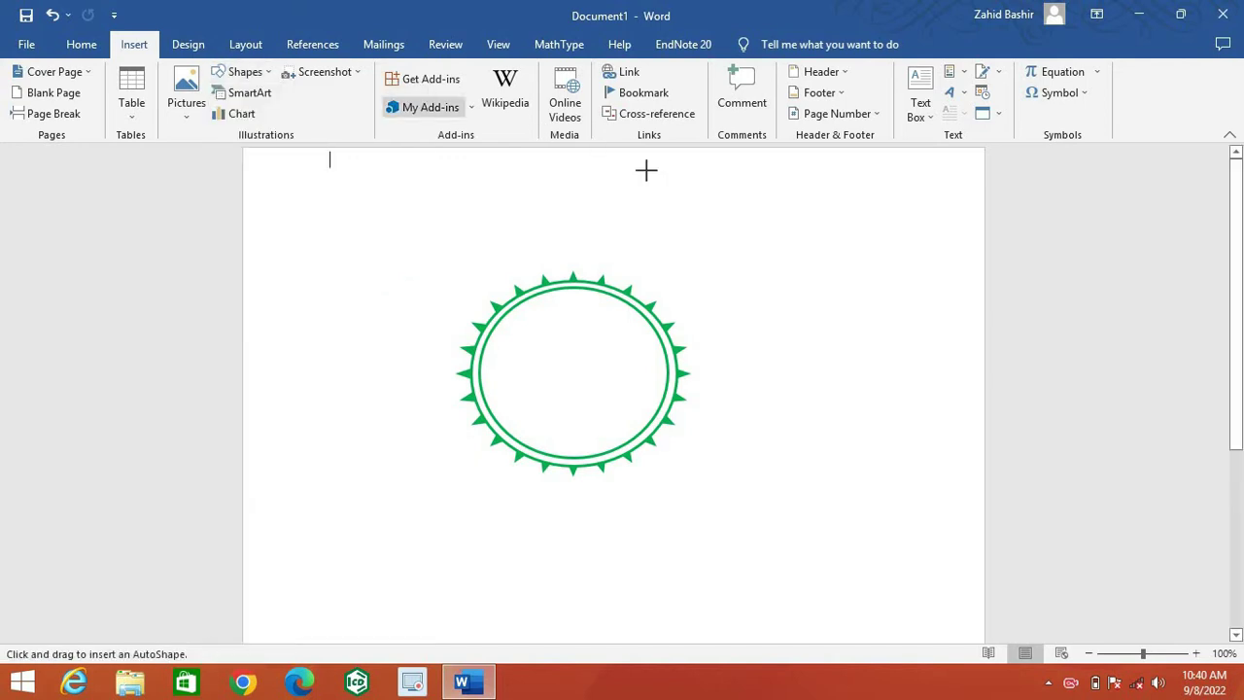
{"action": "left_click", "coordinate": [744, 265]}
{"action": "left_click_drag", "start_coordinate": [788, 307], "coordinate": [572, 368]}
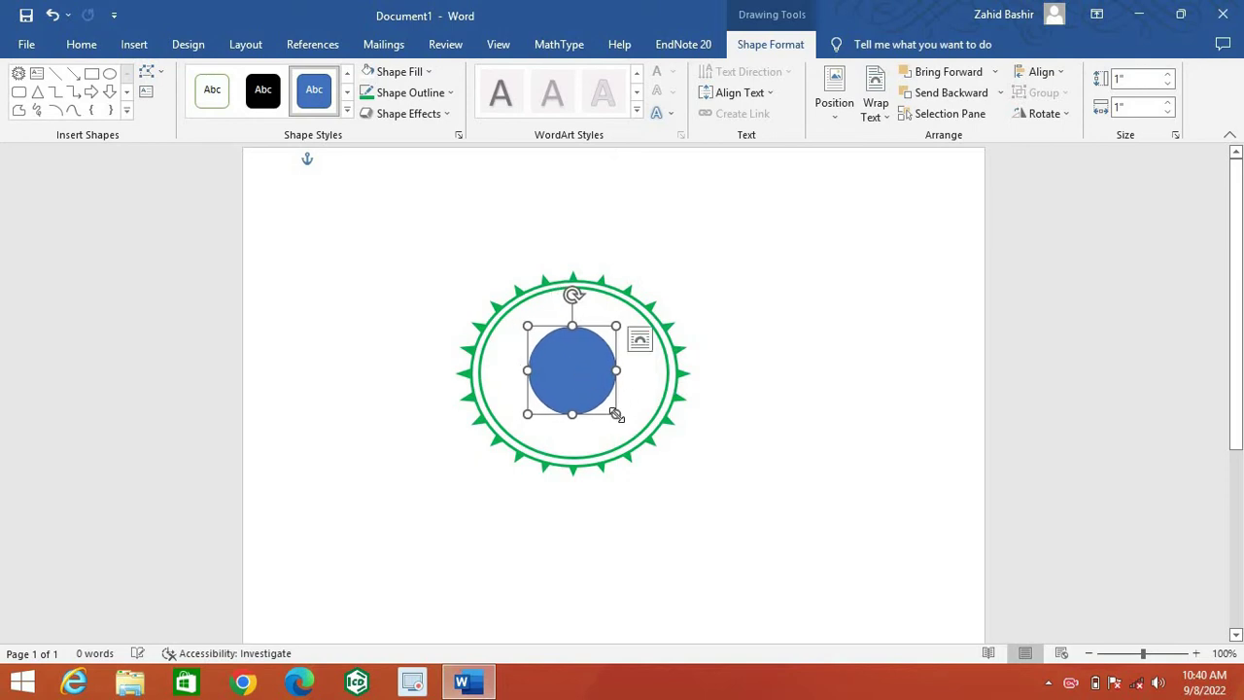
Enlarge the third oval to about 1.44" high by 1.66" wide, keeping it centred with a wide band around it.
{"action": "left_click_drag", "start_coordinate": [616, 414], "coordinate": [639, 423]}
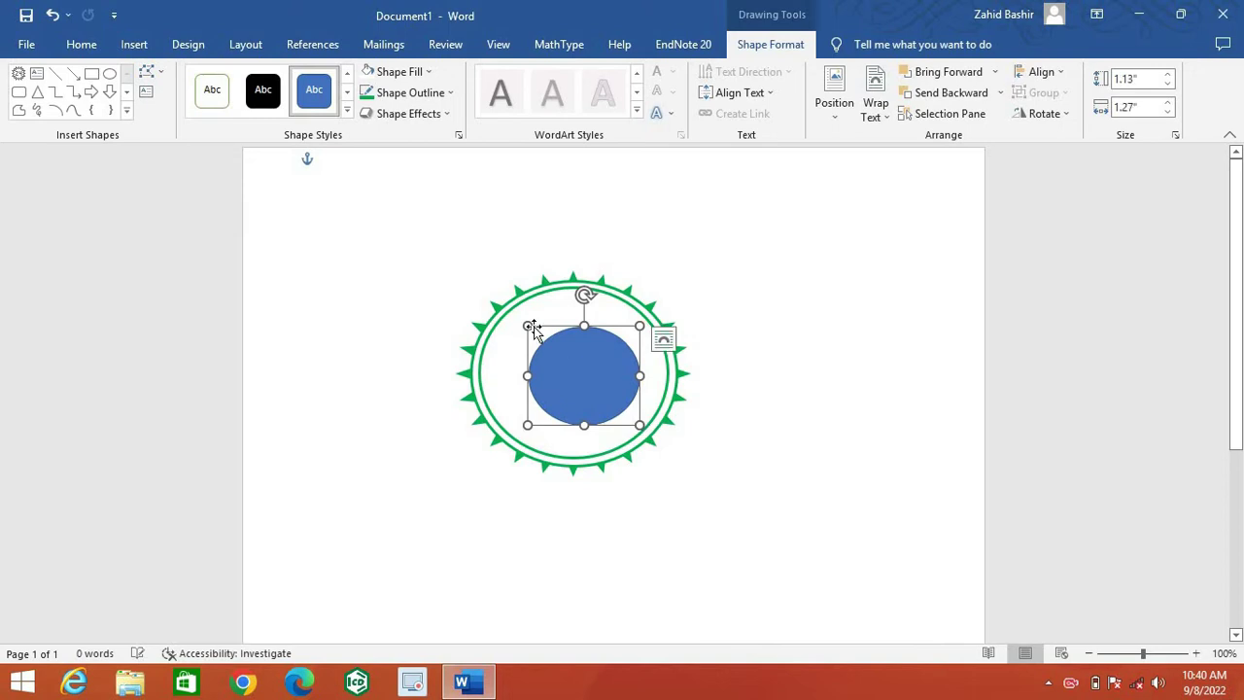
{"action": "left_click_drag", "start_coordinate": [528, 325], "coordinate": [499, 317]}
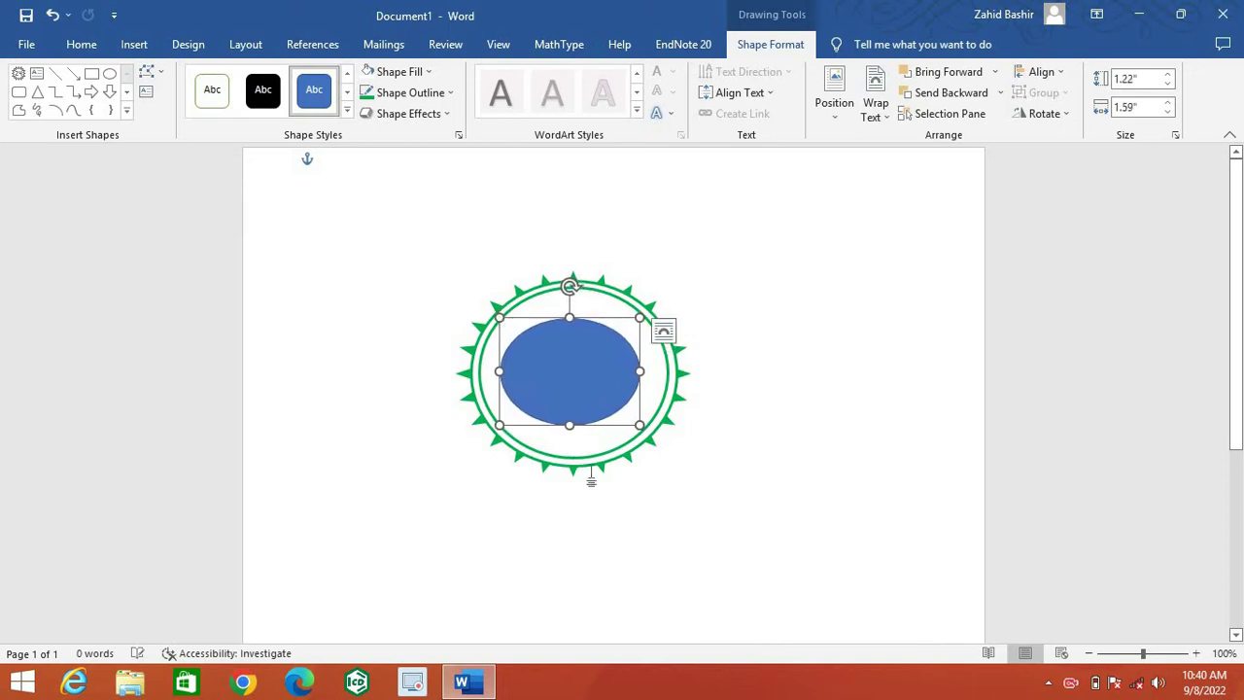
{"action": "left_click_drag", "start_coordinate": [569, 424], "coordinate": [570, 434]}
{"action": "mouse_move", "coordinate": [569, 317]}
{"action": "left_mouse_down"}
{"action": "mouse_move", "coordinate": [569, 298]}
{"action": "mouse_move", "coordinate": [569, 311]}
{"action": "left_mouse_up"}
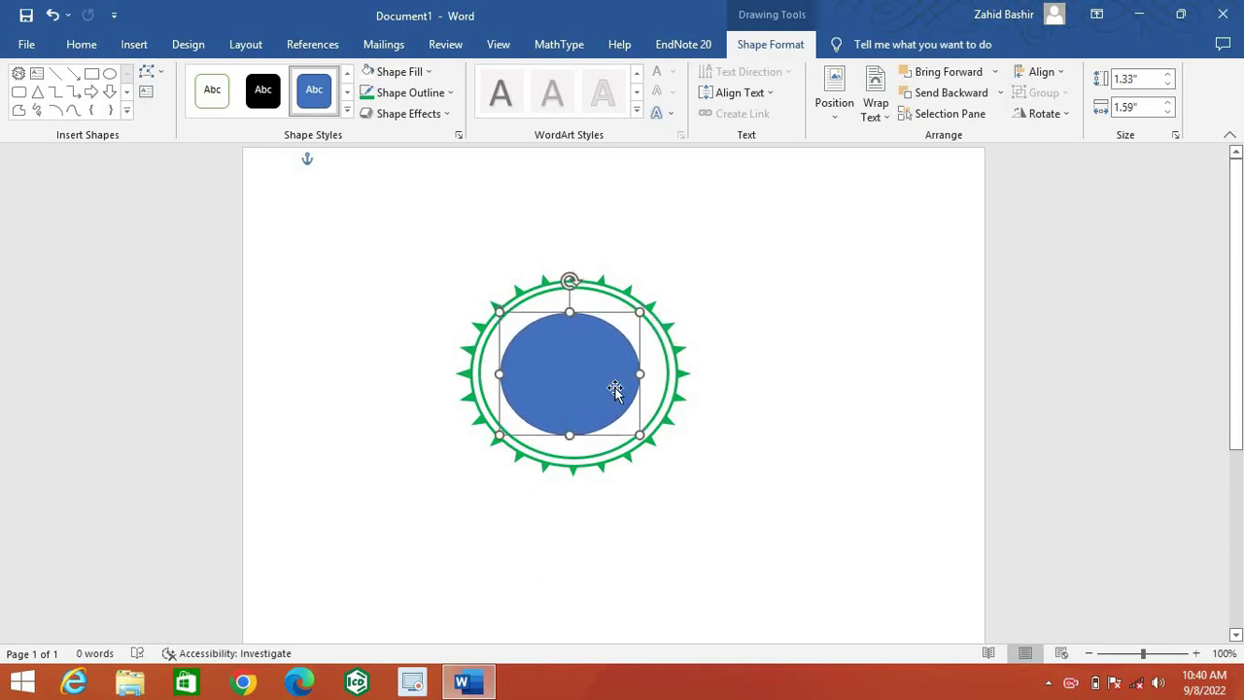
{"action": "left_click_drag", "start_coordinate": [643, 439], "coordinate": [645, 440]}
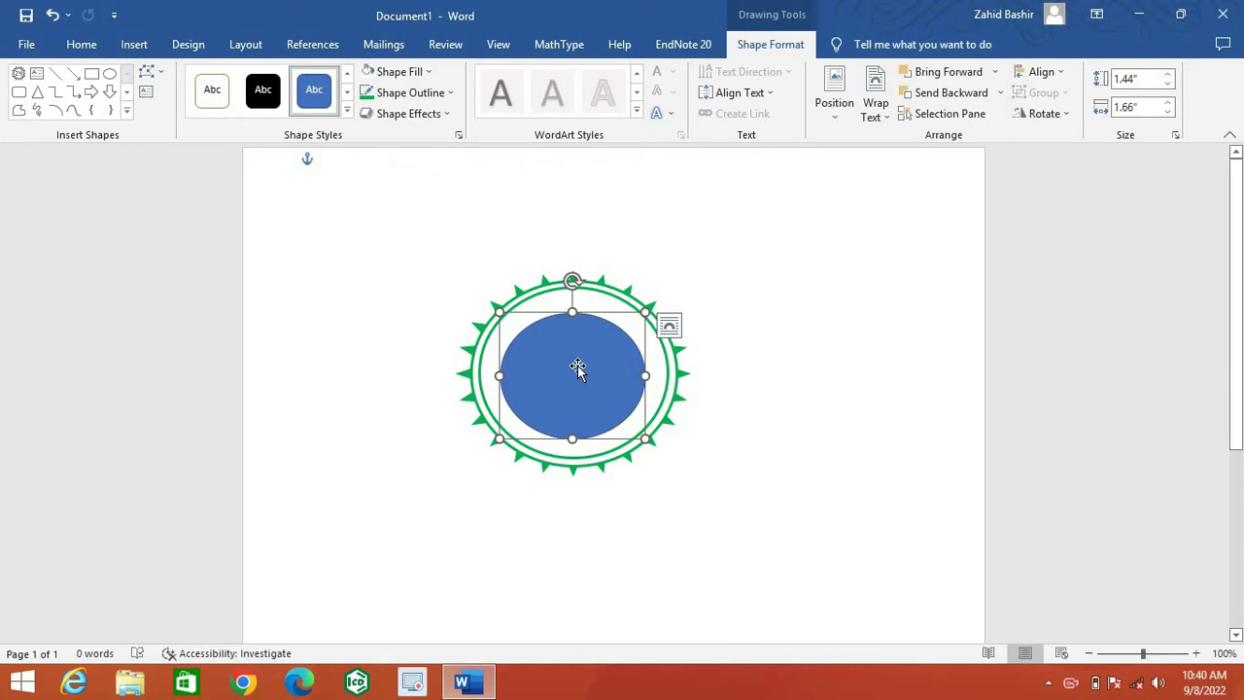
Format the innermost oval with a white fill and a 2¼ pt standard green outline.
{"action": "left_click", "coordinate": [431, 74]}
{"action": "key", "text": "Escape"}
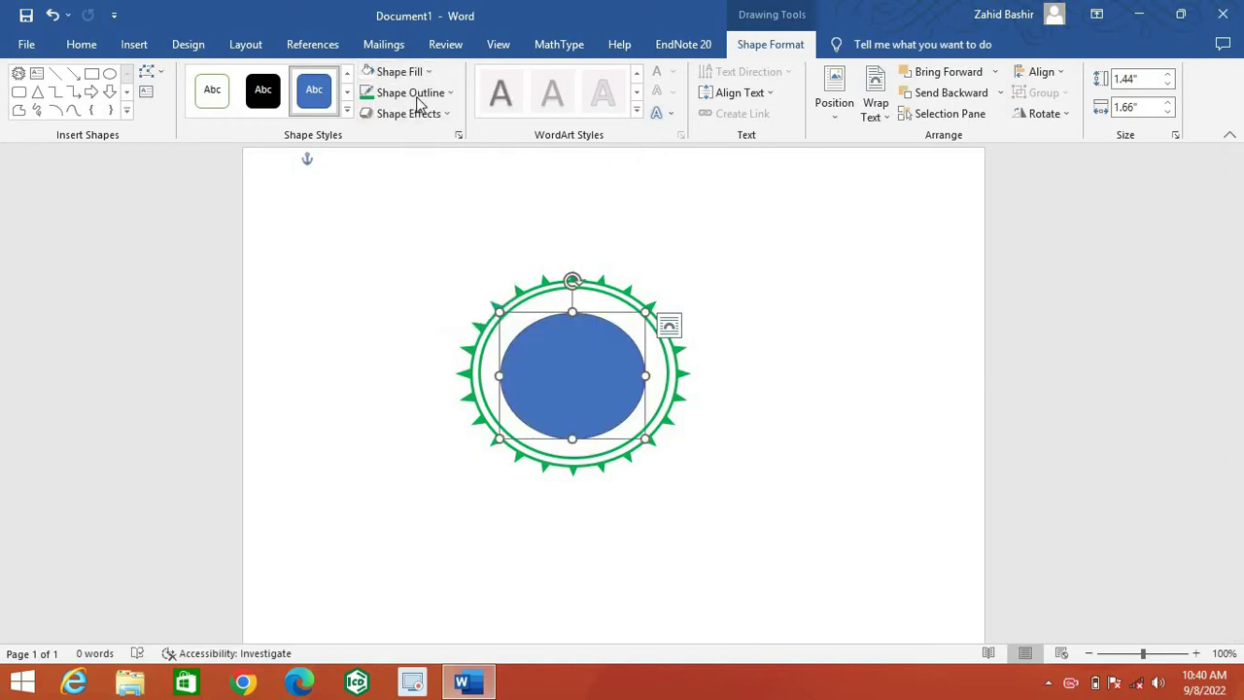
{"action": "left_click", "coordinate": [447, 91]}
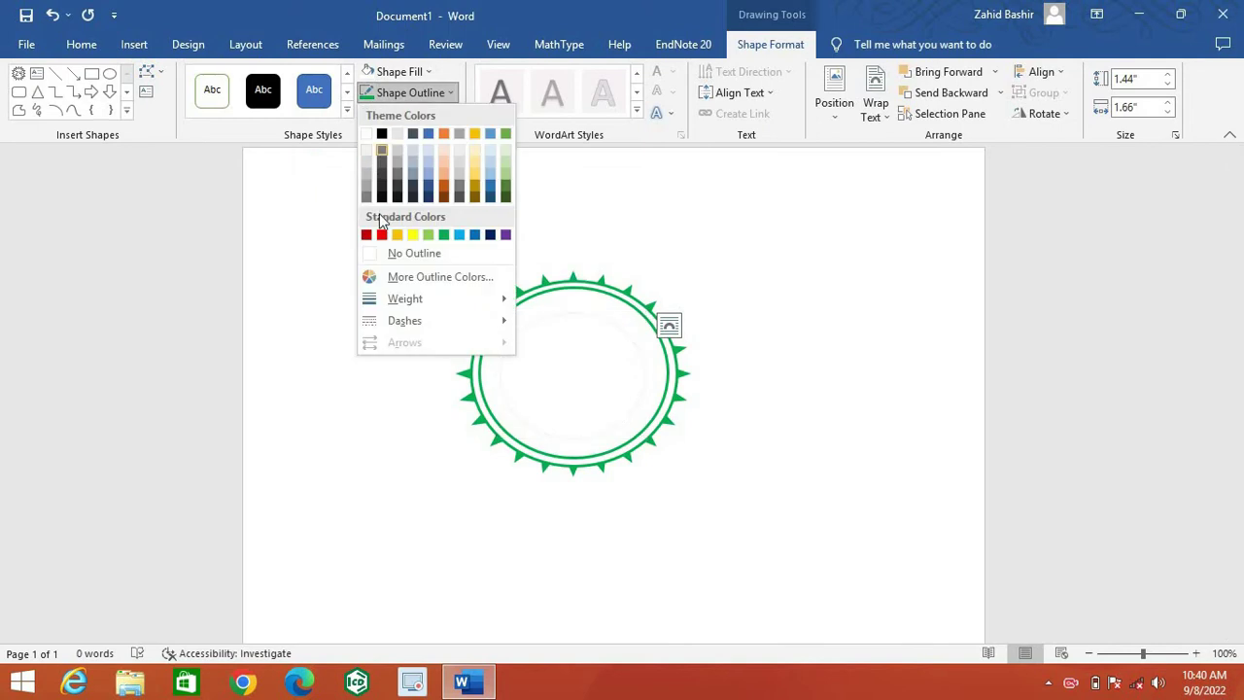
{"action": "left_click", "coordinate": [444, 235]}
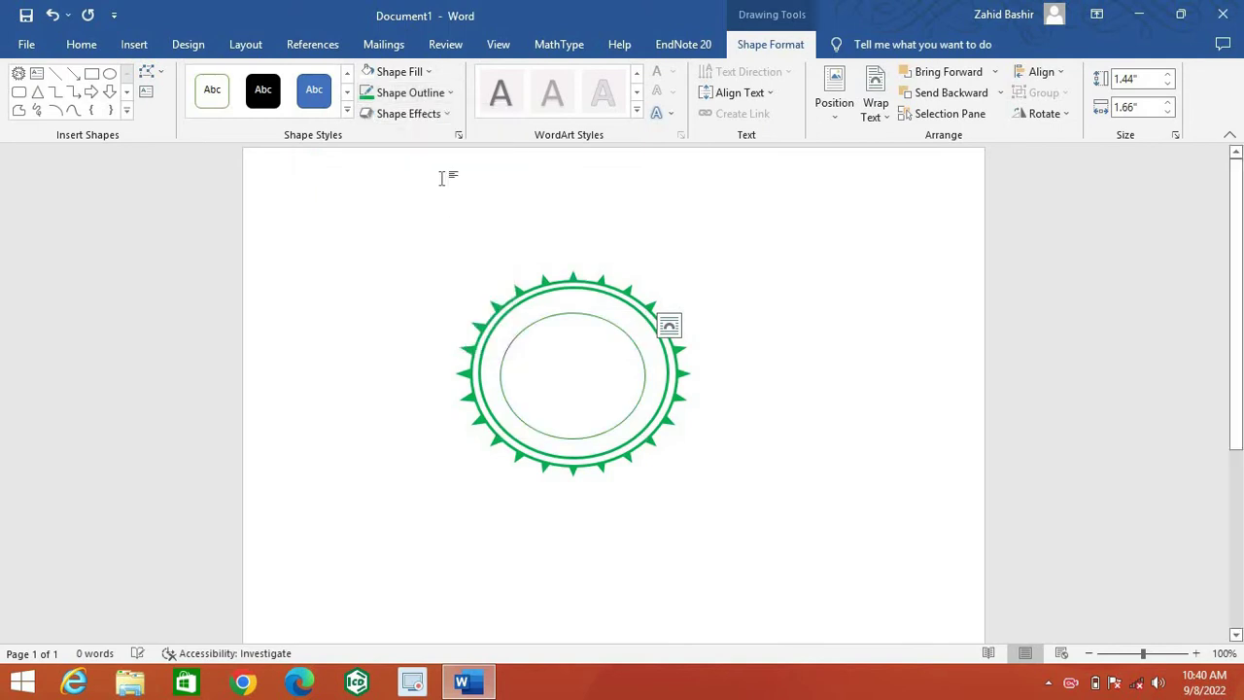
{"action": "left_click", "coordinate": [452, 94]}
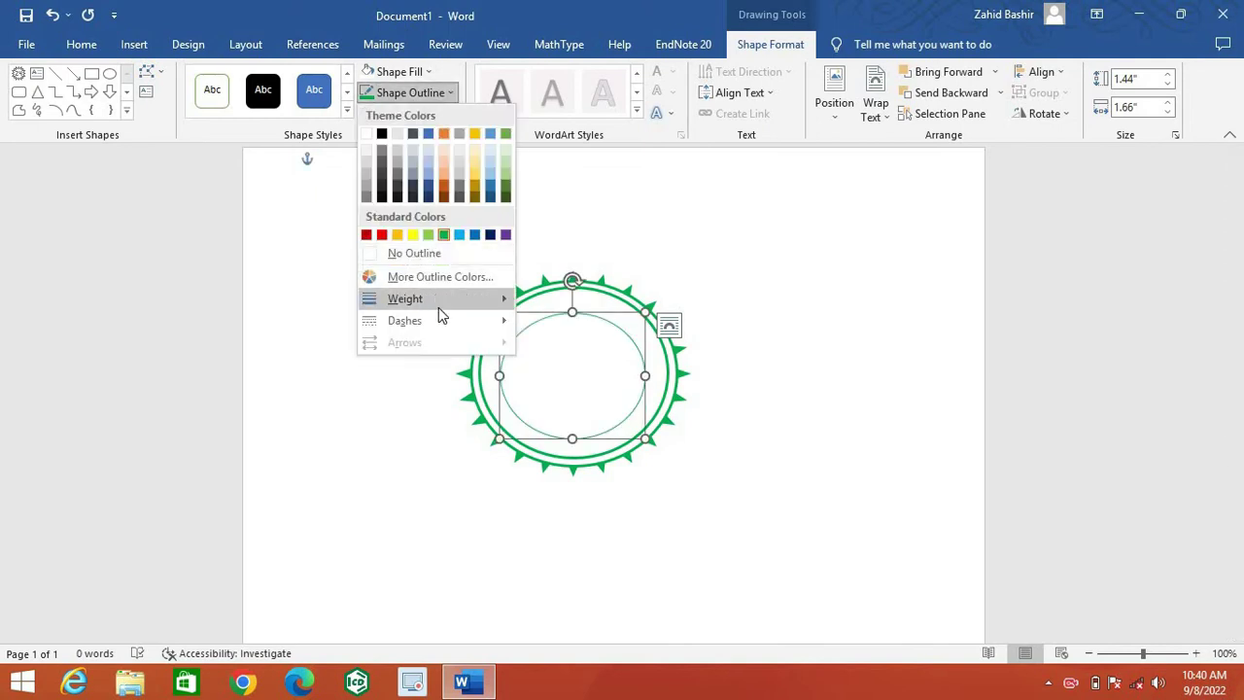
{"action": "mouse_move", "coordinate": [438, 307]}
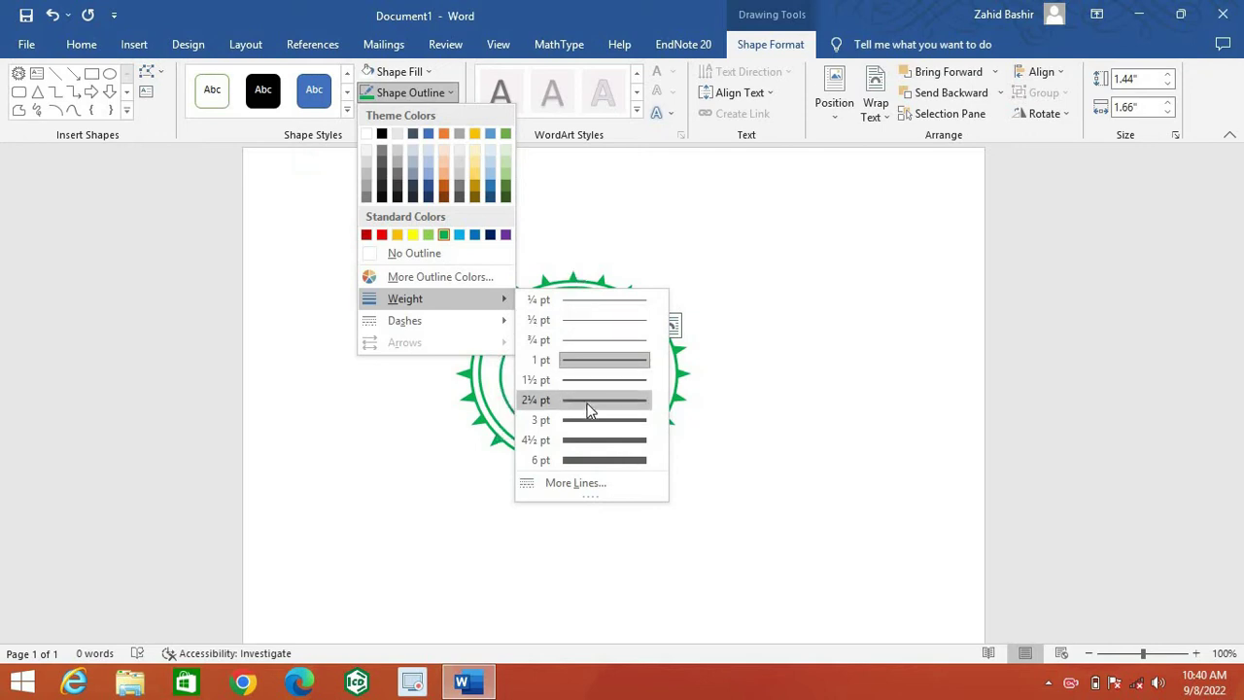
{"action": "left_click", "coordinate": [590, 409]}
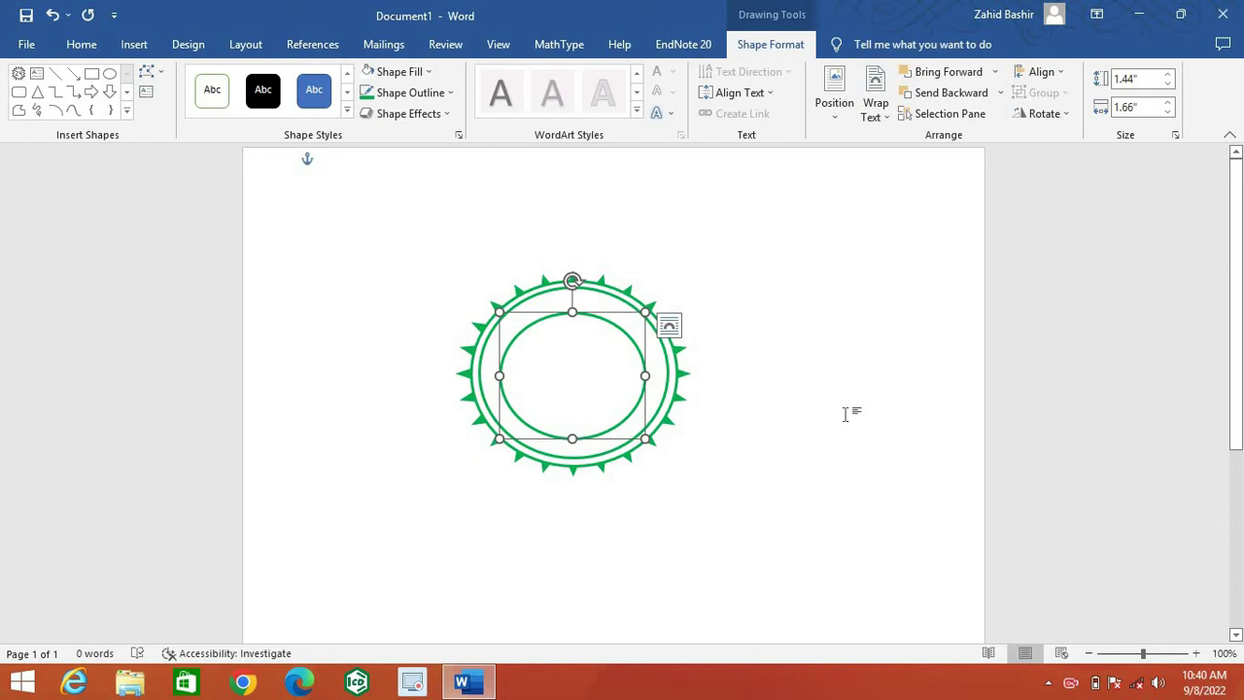
{"action": "left_click", "coordinate": [845, 415]}
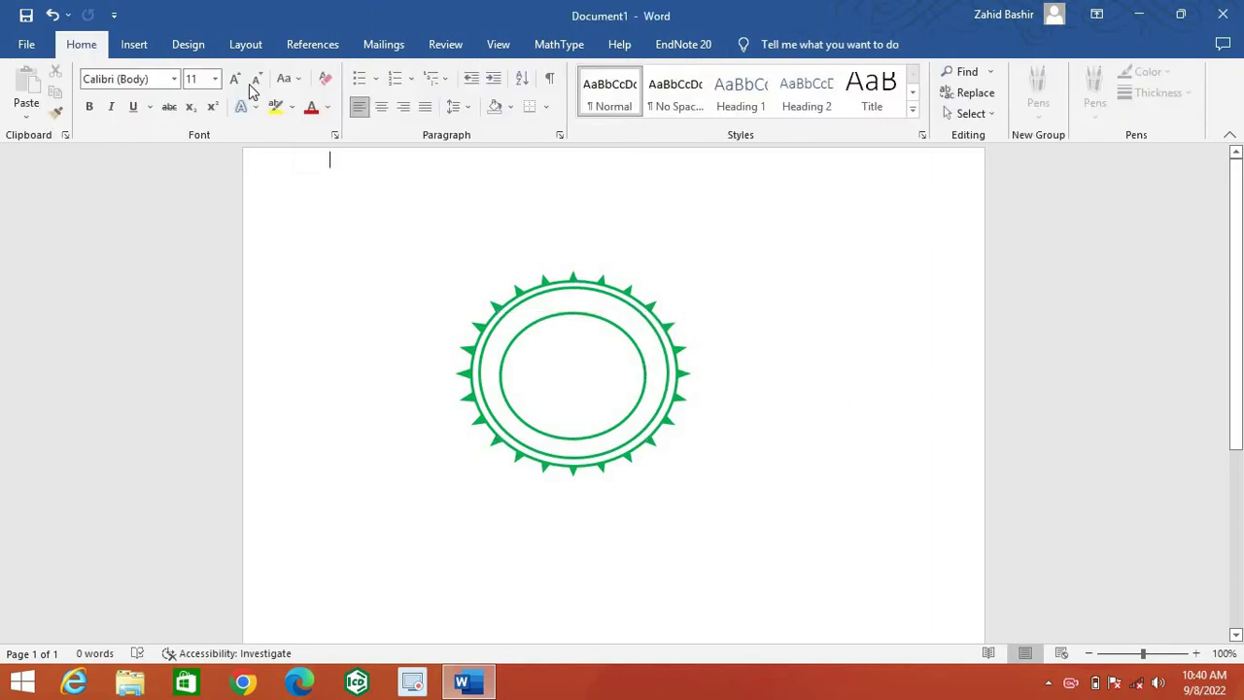
Insert WordArt in the first, black-filled style and replace its placeholder text with "KNOWLEDGE YOU NEED".
{"action": "left_click", "coordinate": [136, 45]}
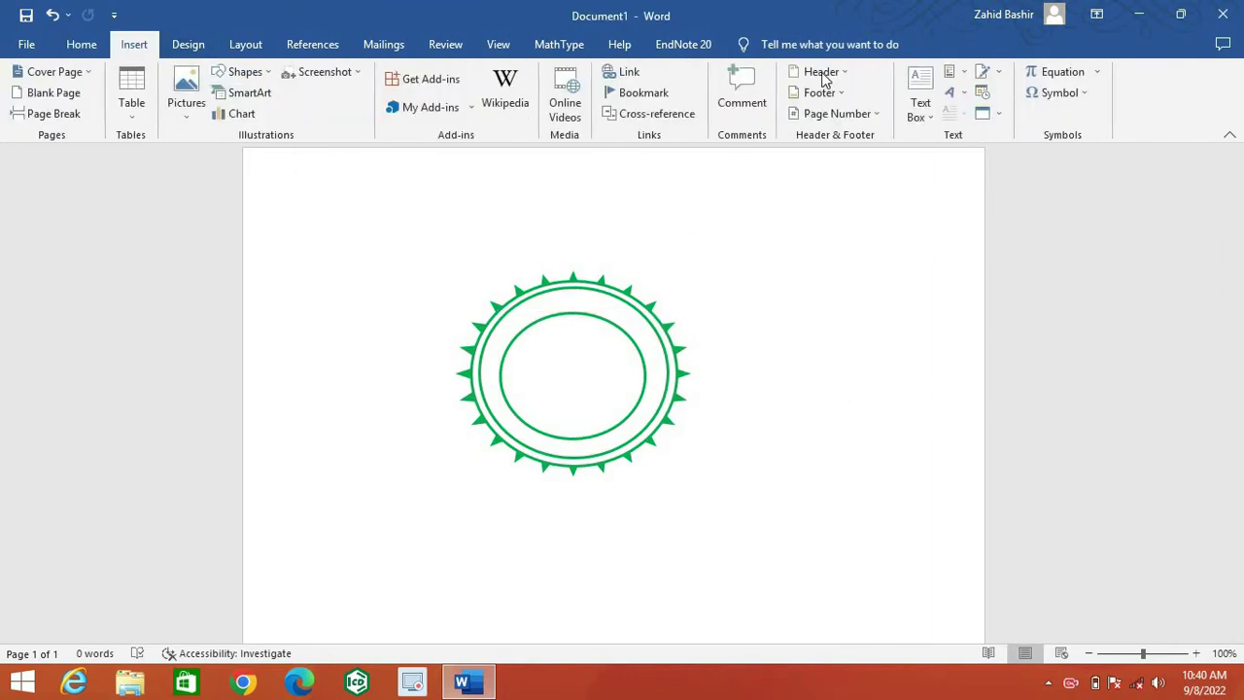
{"action": "left_click", "coordinate": [954, 93]}
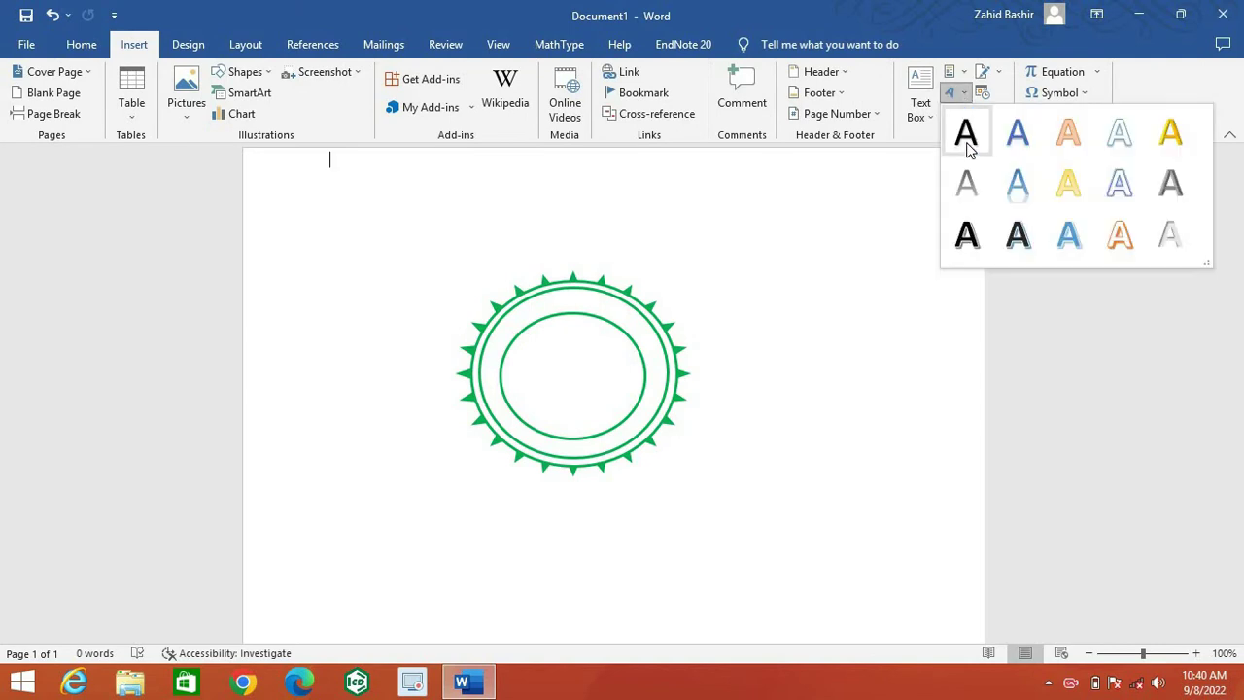
{"action": "key", "text": "Return"}
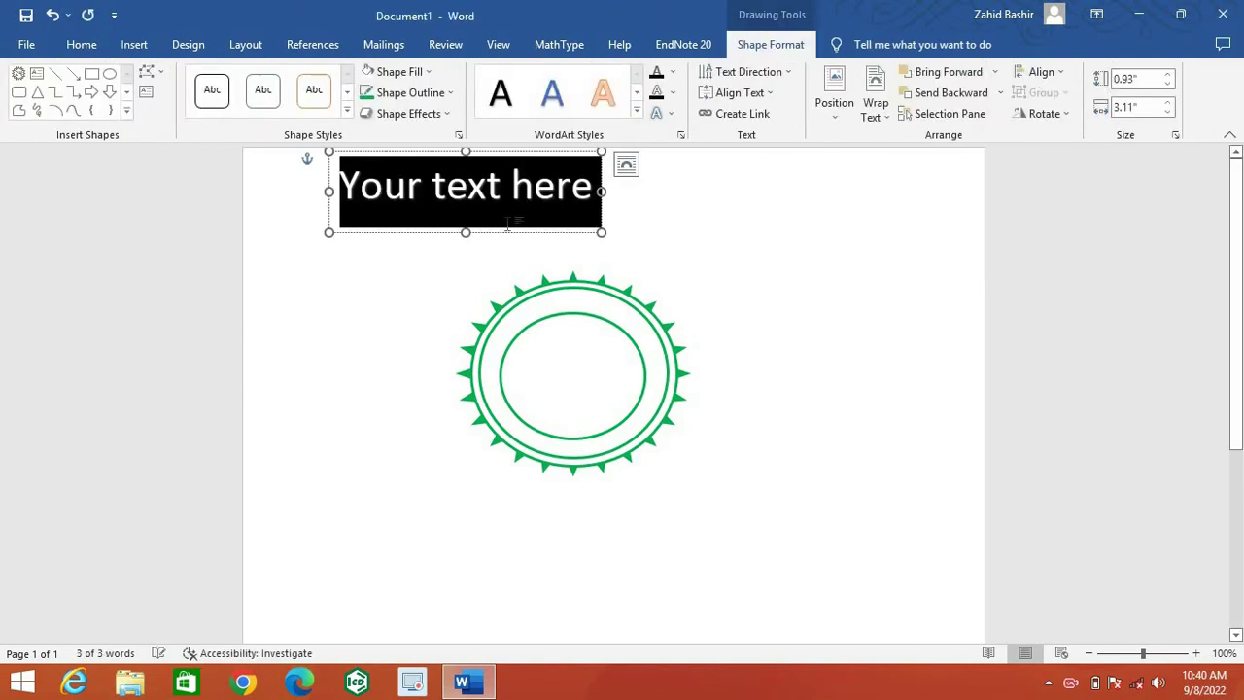
{"action": "key", "text": "Delete"}
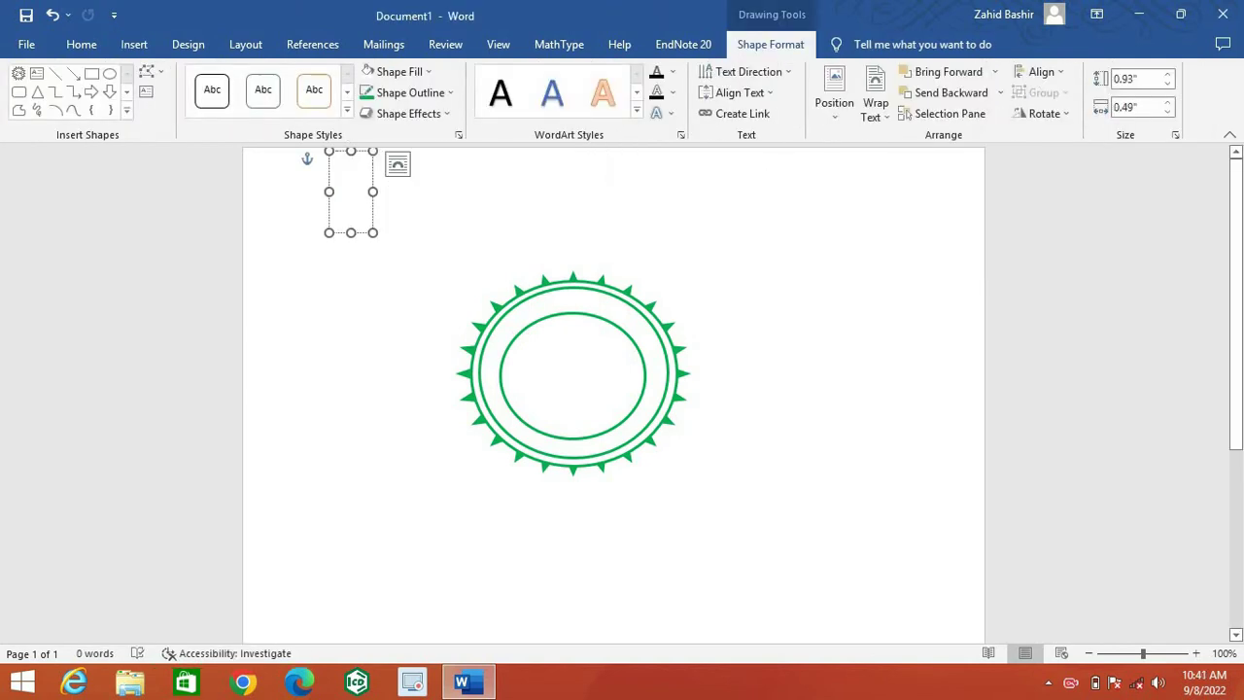
{"action": "type", "text": "KNOWLE"}
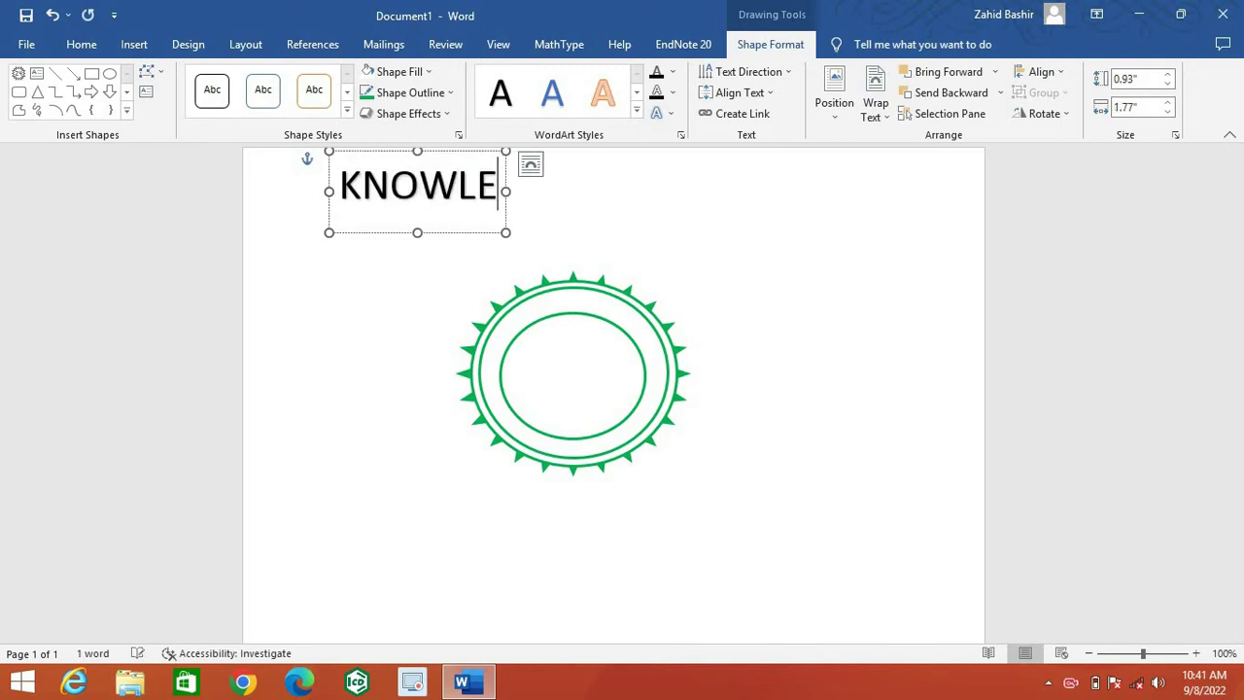
{"action": "type", "text": "G"}
{"action": "key", "text": "BackSpace"}
{"action": "type", "text": "DG"}
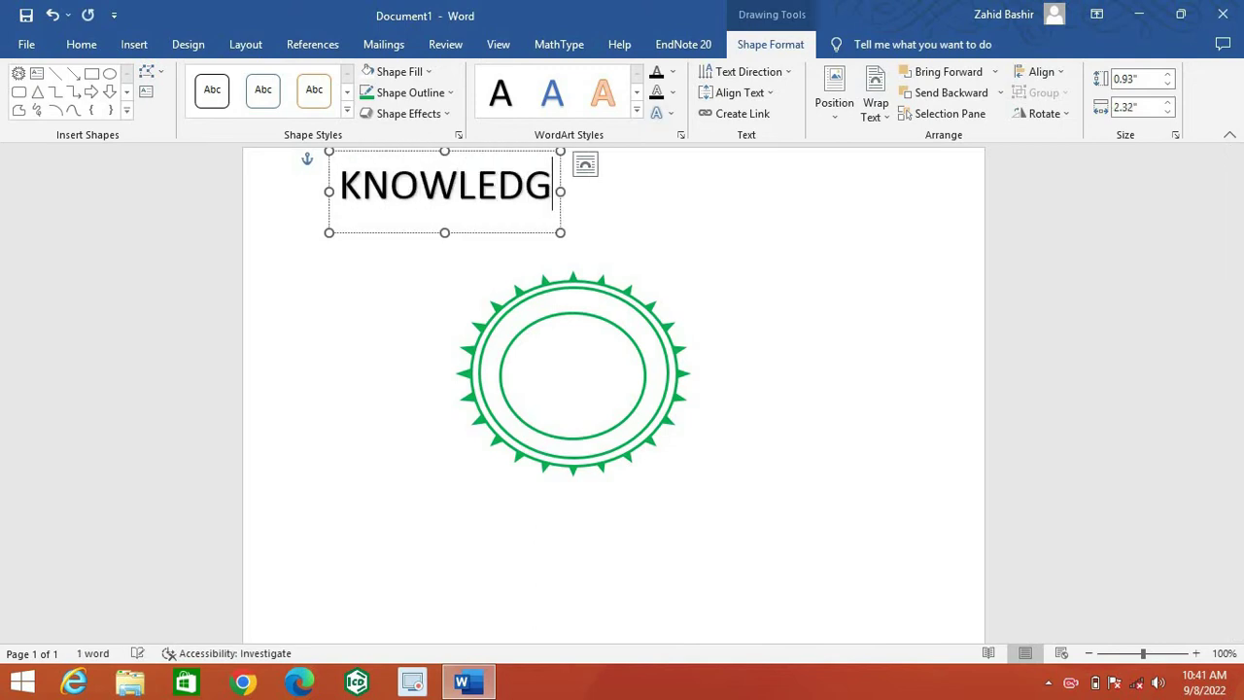
{"action": "type", "text": "E YP"}
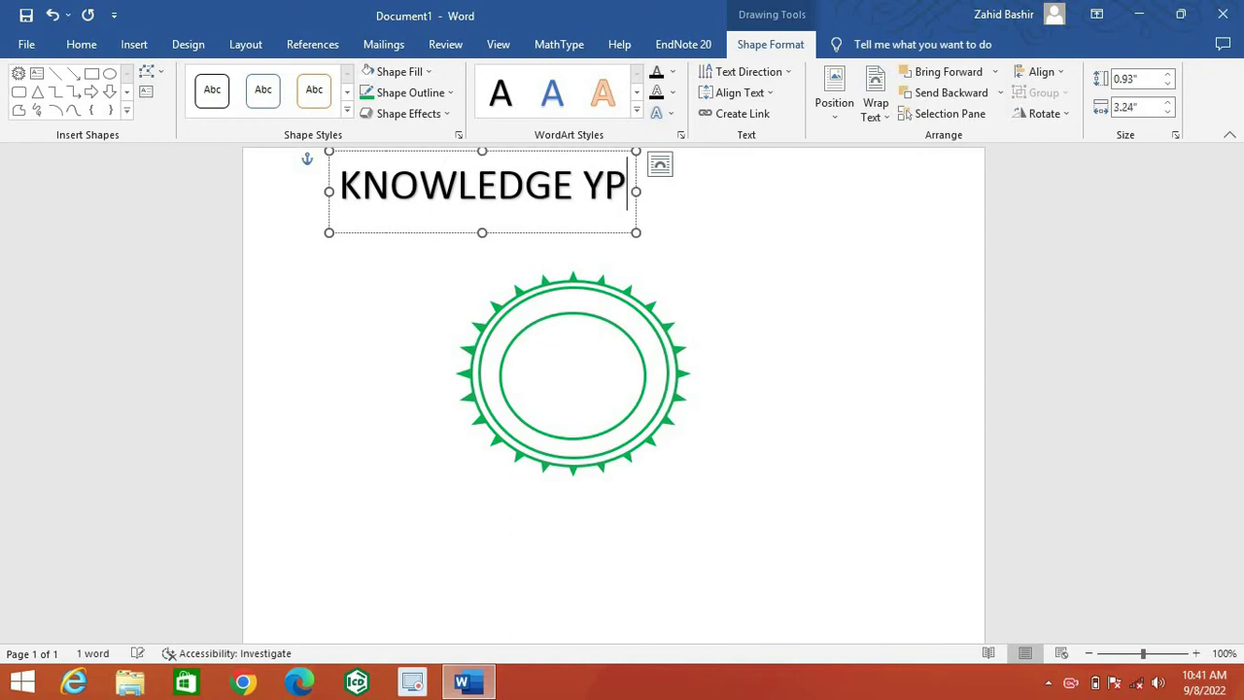
{"action": "key", "text": "BackSpace"}
{"action": "type", "text": "O"}
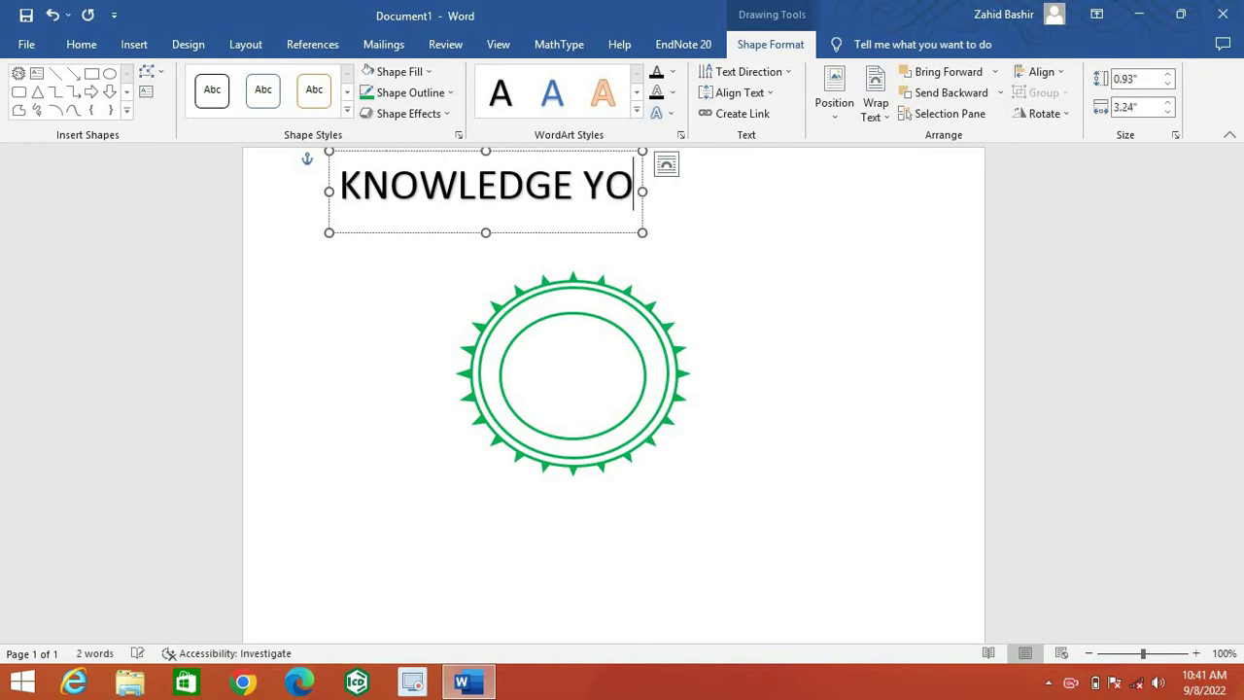
{"action": "type", "text": "U NEED"}
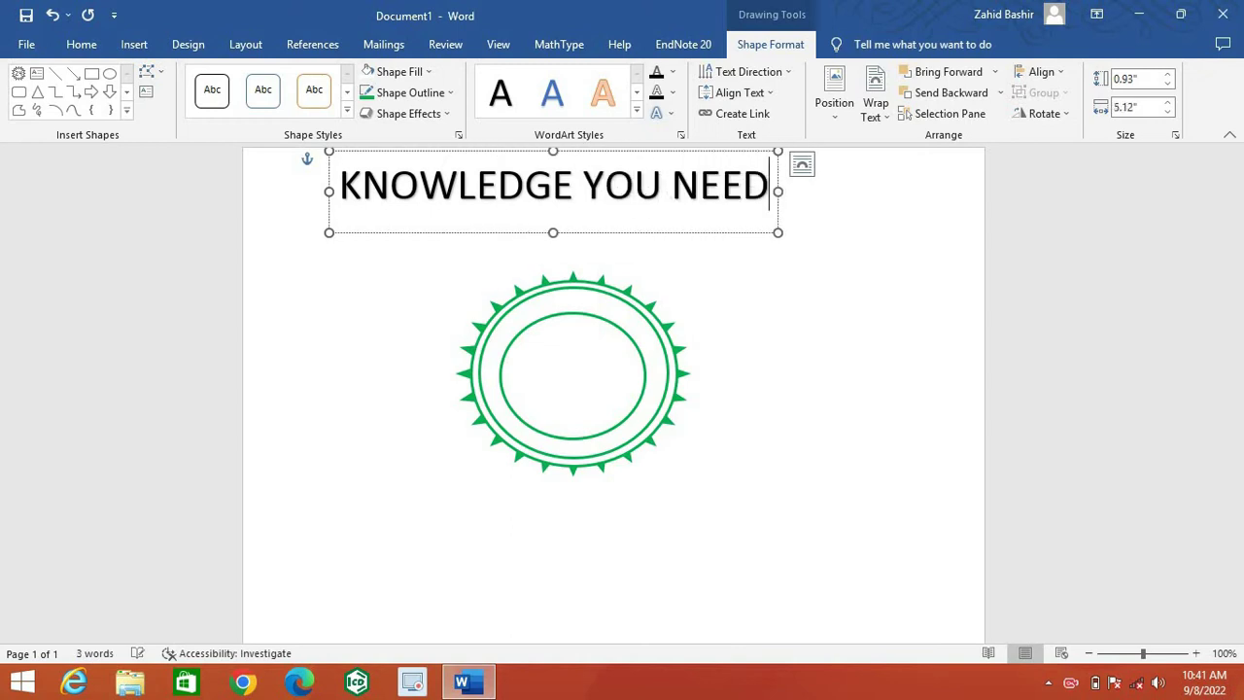
Apply the Arch follow-path transform to the entire "KNOWLEDGE YOU NEED" WordArt text.
{"action": "key", "text": "ctrl+a"}
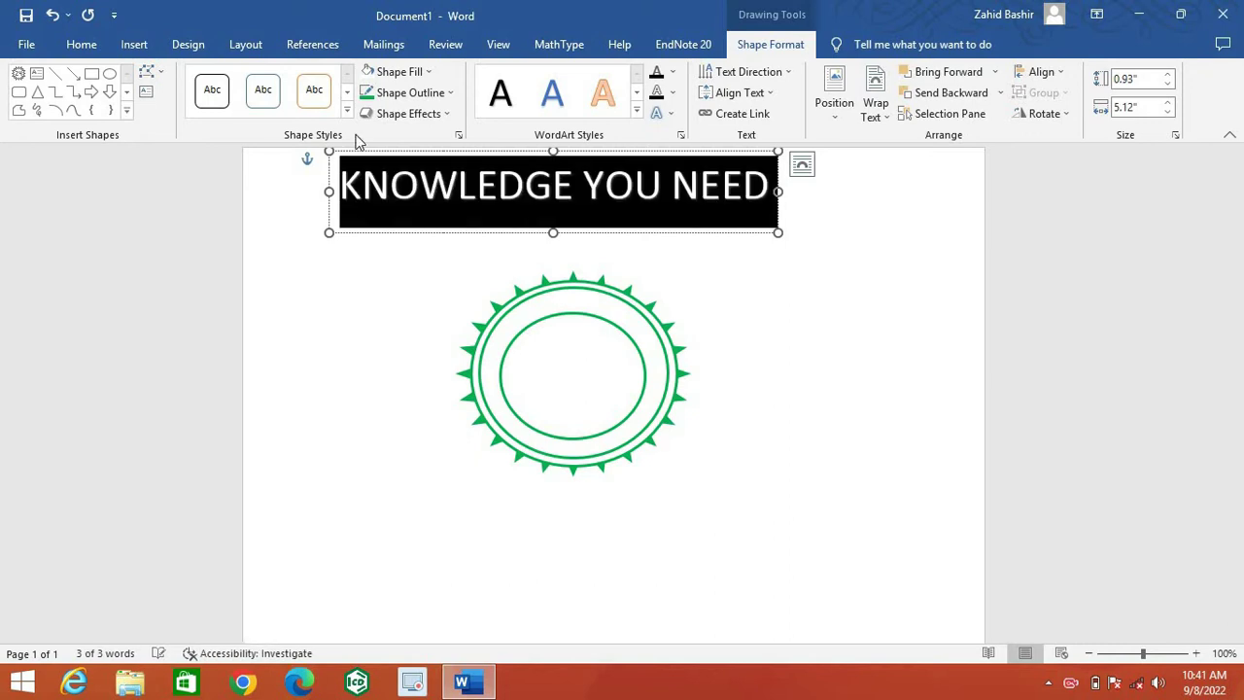
{"action": "left_click", "coordinate": [669, 114]}
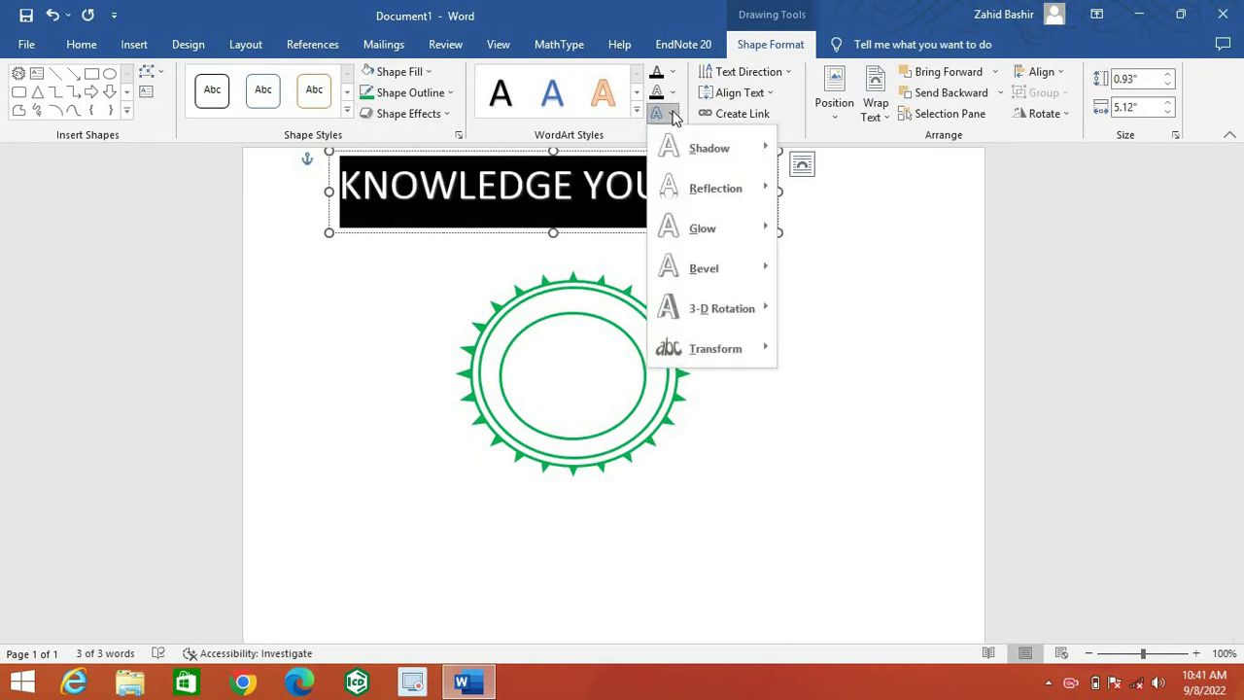
{"action": "mouse_move", "coordinate": [735, 349]}
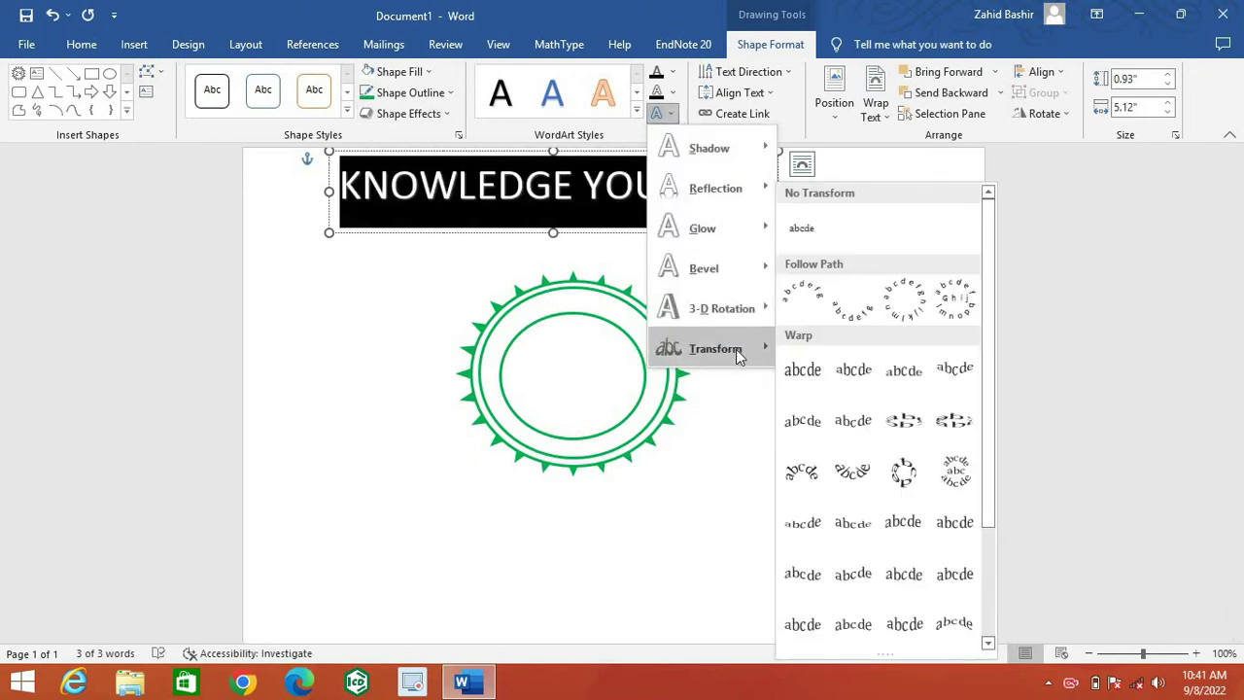
{"action": "left_click", "coordinate": [802, 301]}
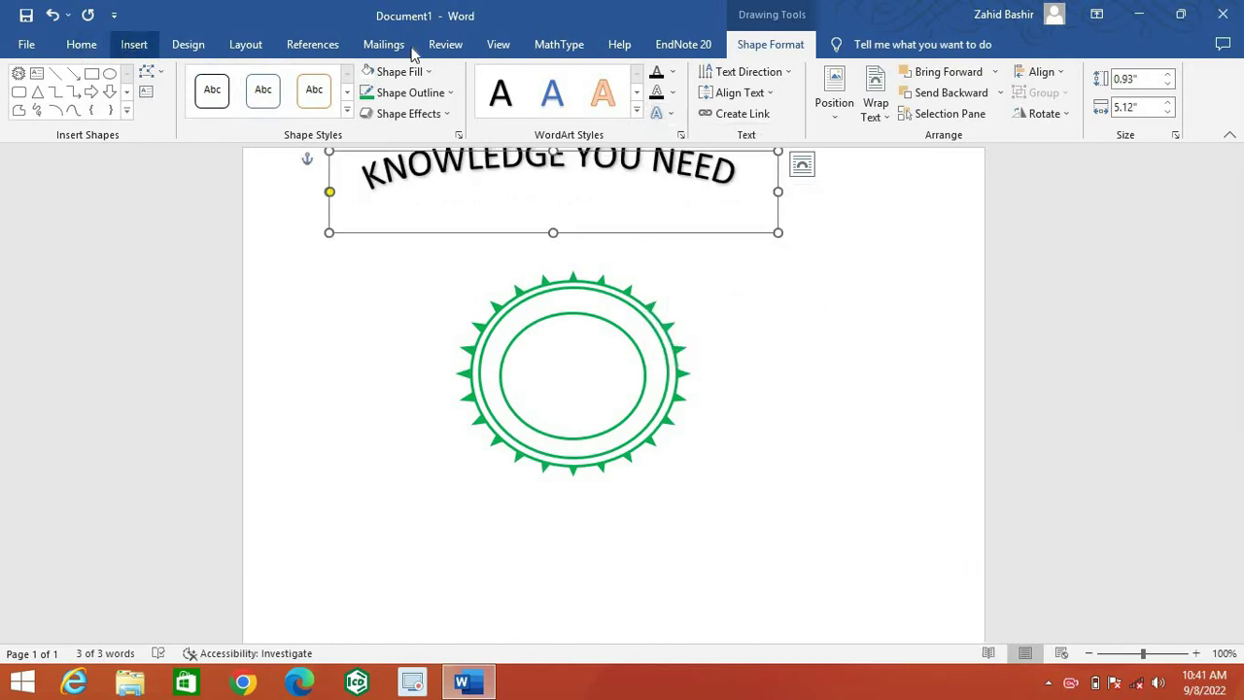
Set the arched WordArt text's font colour to standard red and make it bold.
{"action": "left_click", "coordinate": [82, 44]}
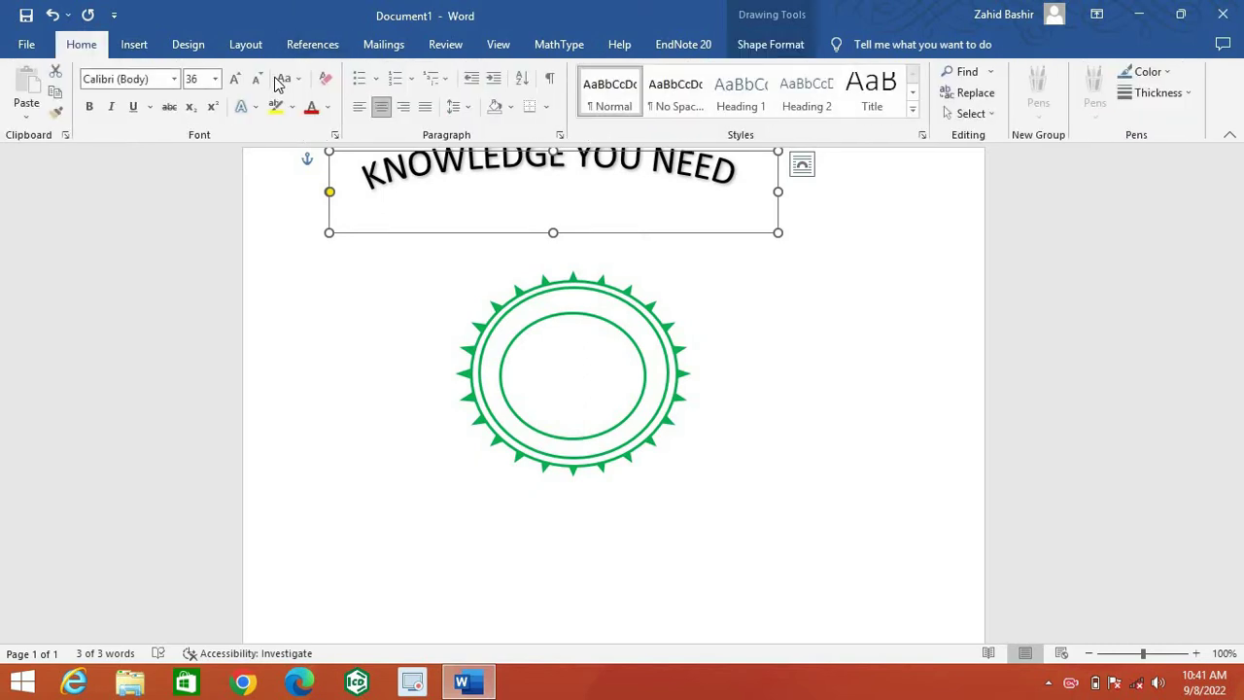
{"action": "left_click", "coordinate": [328, 108]}
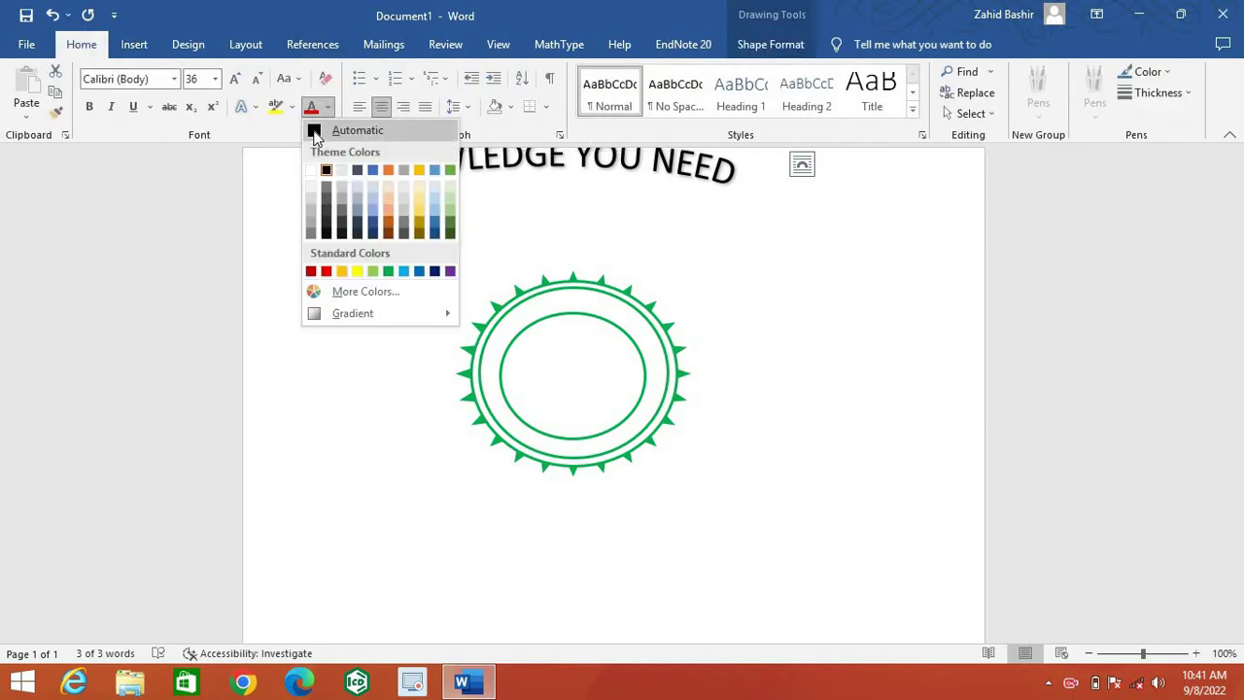
{"action": "left_click", "coordinate": [327, 272]}
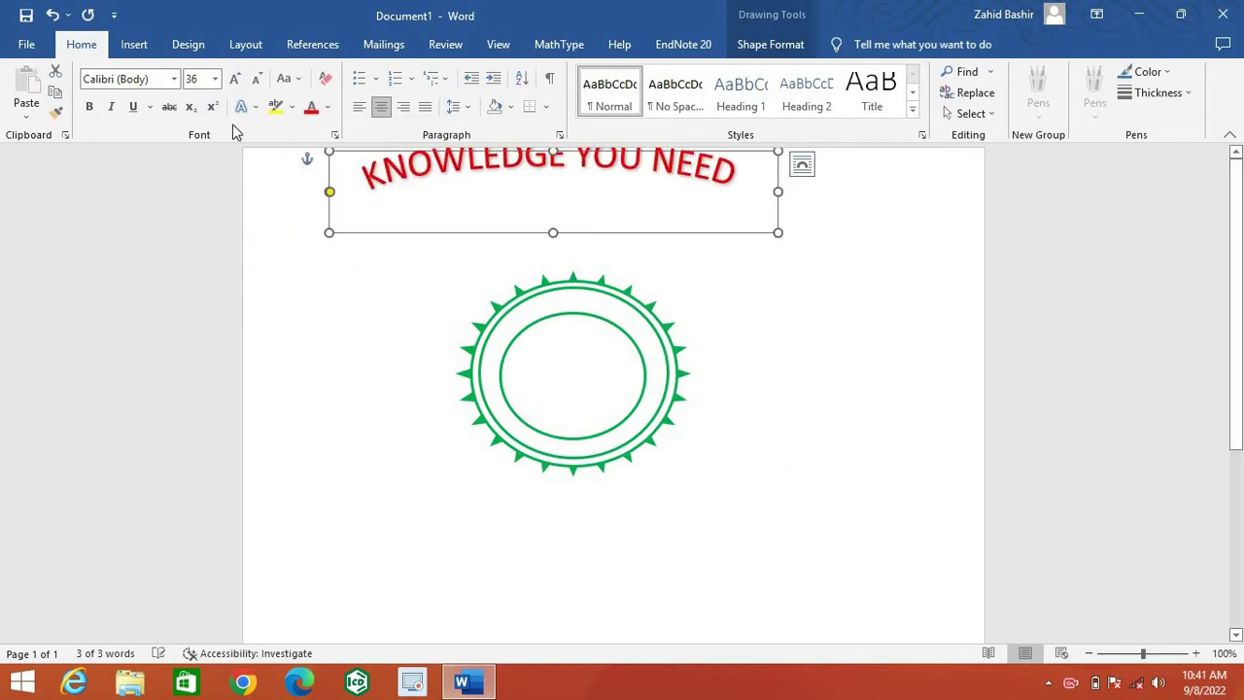
{"action": "left_click", "coordinate": [90, 107]}
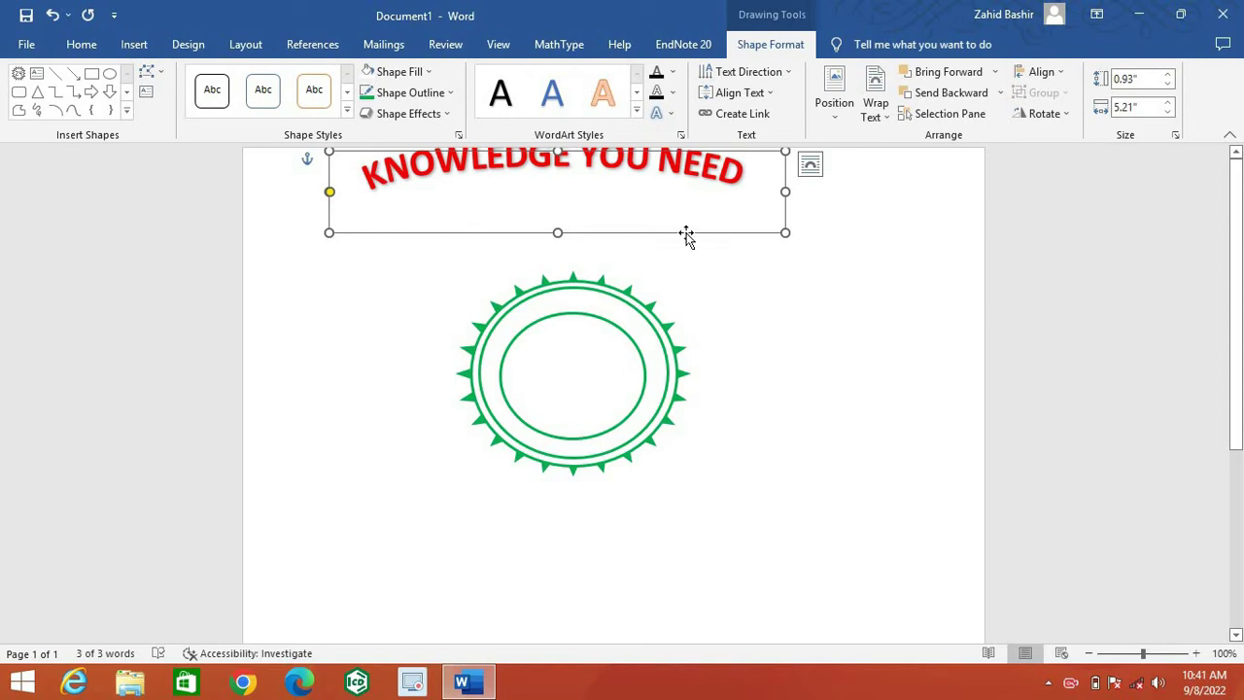
Move the arched WordArt down onto the green seal and narrow it to about 2.68" so its text spans the ring.
{"action": "left_click_drag", "start_coordinate": [689, 231], "coordinate": [691, 340]}
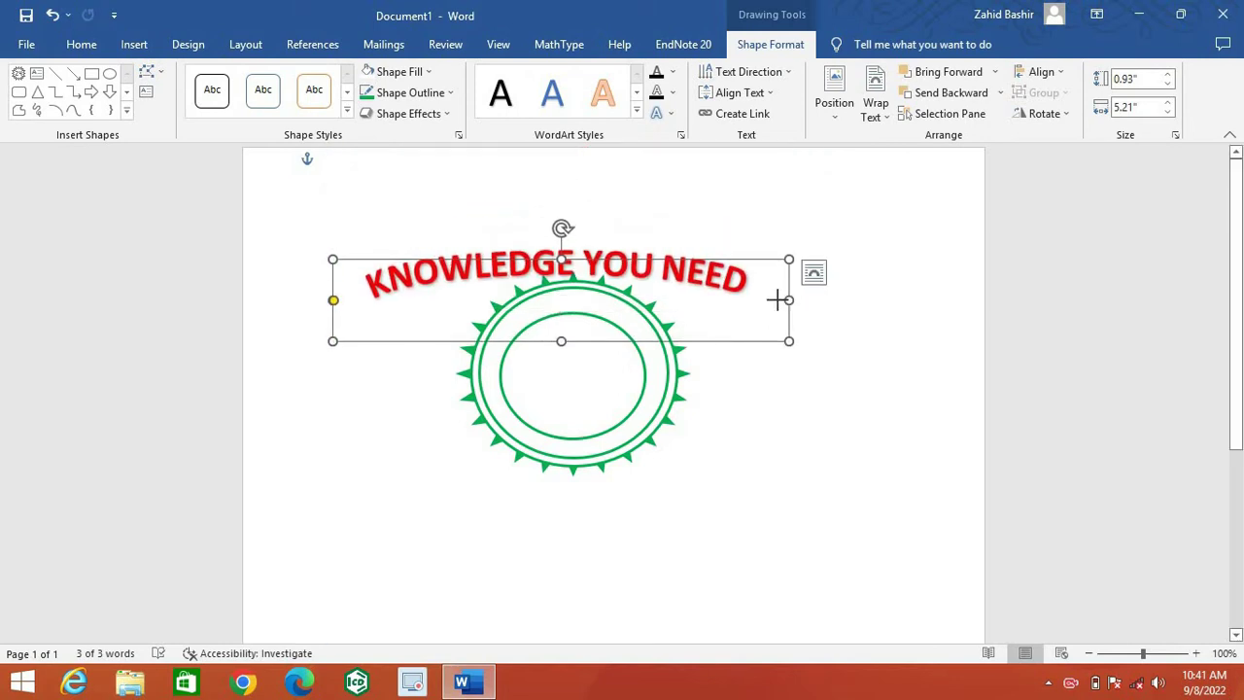
{"action": "left_click_drag", "start_coordinate": [776, 299], "coordinate": [616, 307]}
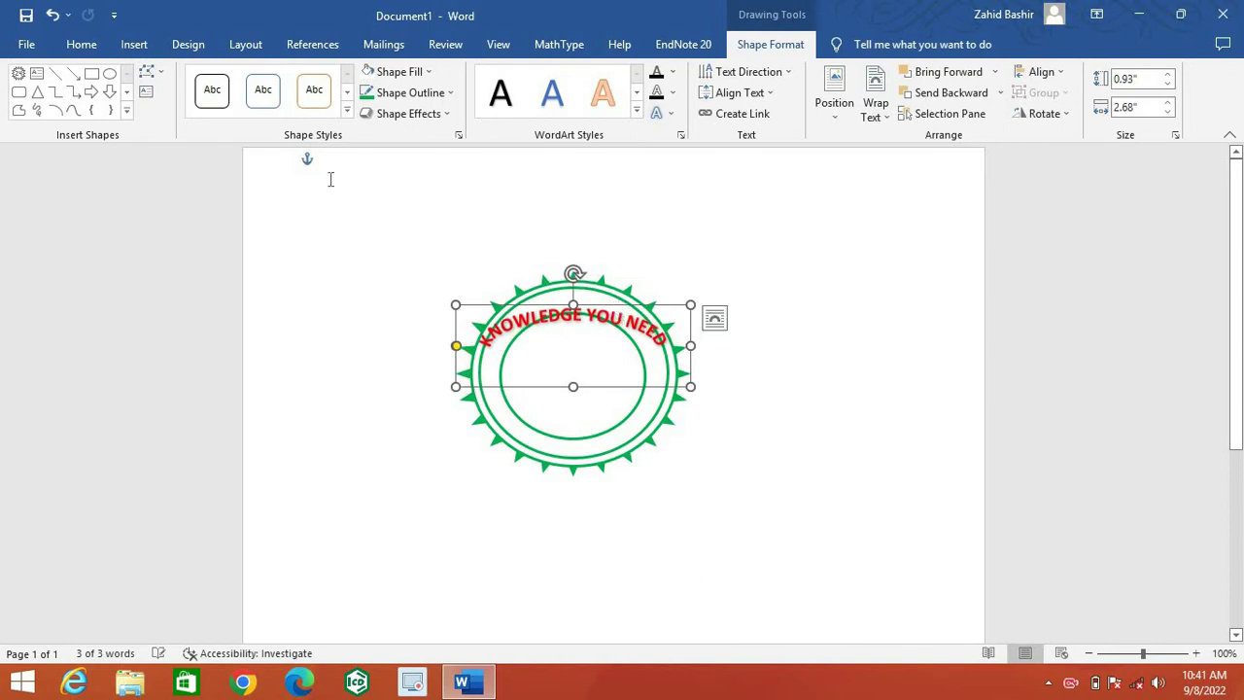
Change the WordArt's shape to Block Arc from the basic shapes.
{"action": "left_click", "coordinate": [155, 72]}
{"action": "mouse_move", "coordinate": [217, 98]}
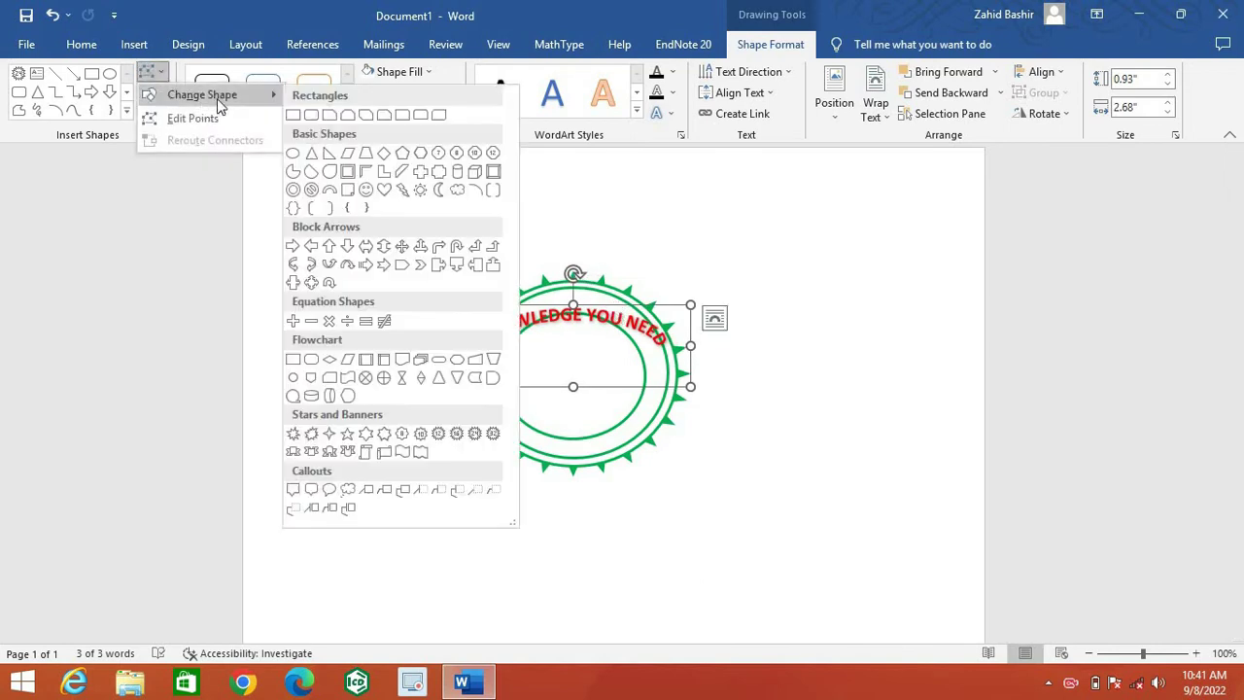
{"action": "left_click", "coordinate": [331, 191]}
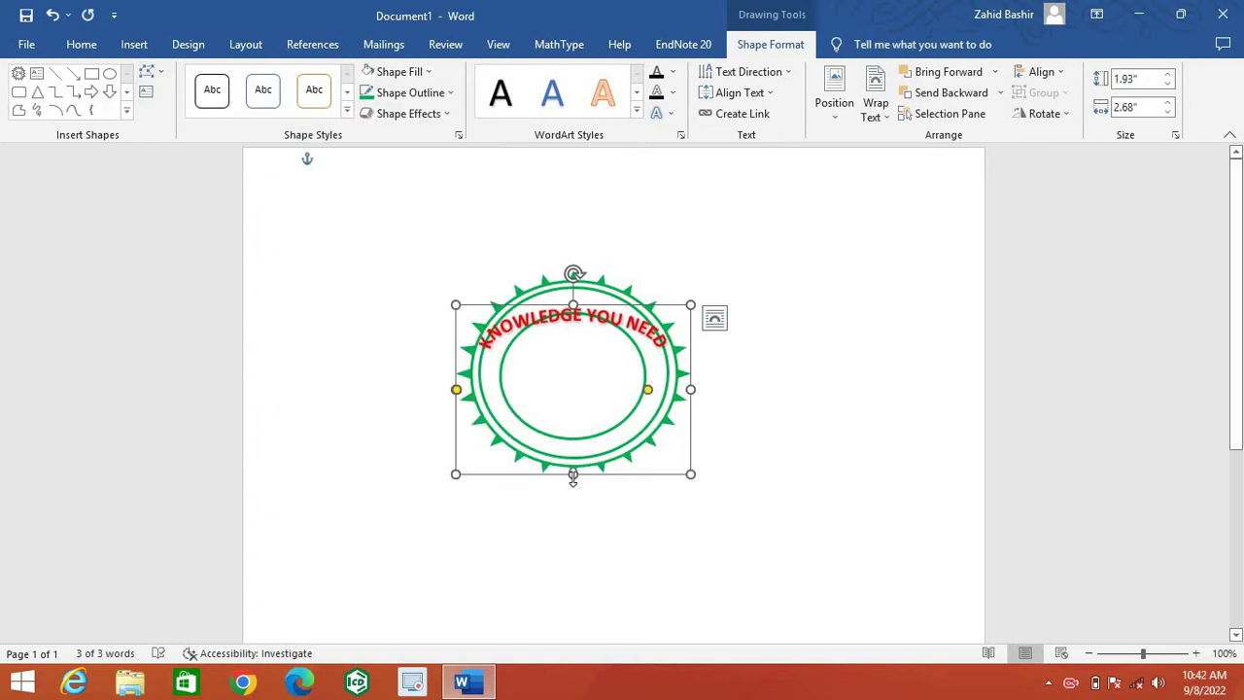
Stretch and adjust the arched WordArt to about 4.56" high by 2.59" wide so its text follows the band between the ovals.
{"action": "left_click_drag", "start_coordinate": [572, 474], "coordinate": [591, 680]}
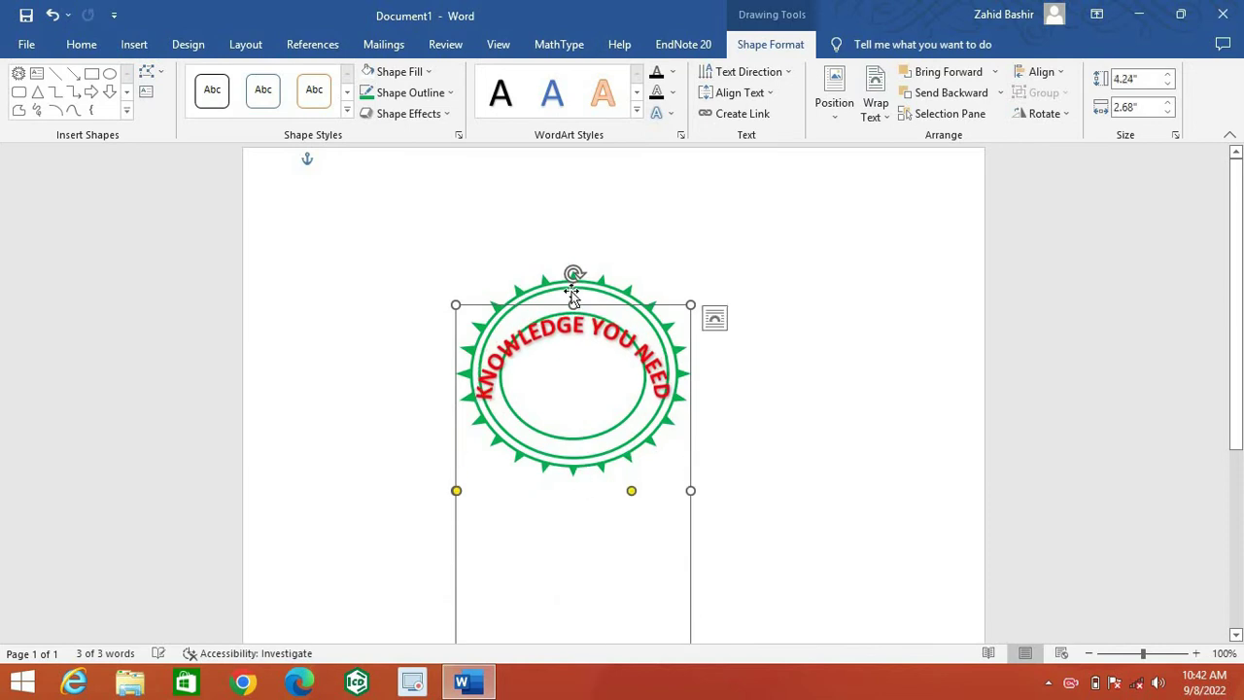
{"action": "left_click_drag", "start_coordinate": [574, 275], "coordinate": [573, 280]}
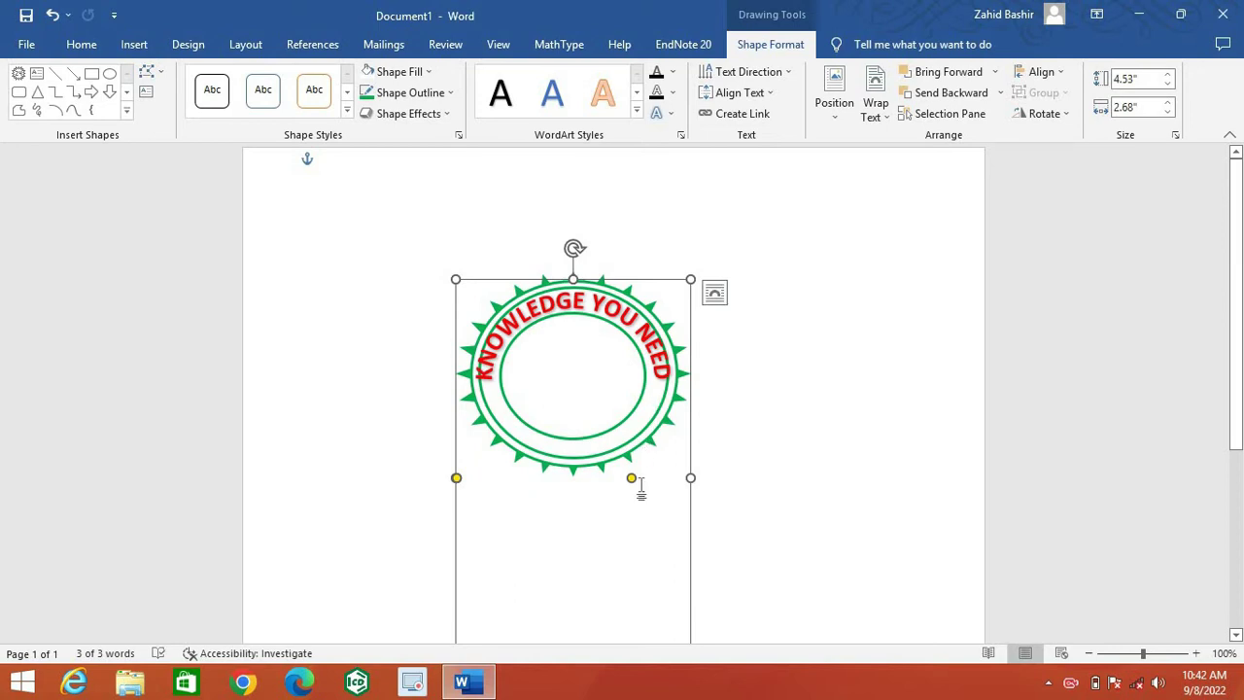
{"action": "left_click_drag", "start_coordinate": [631, 478], "coordinate": [633, 497]}
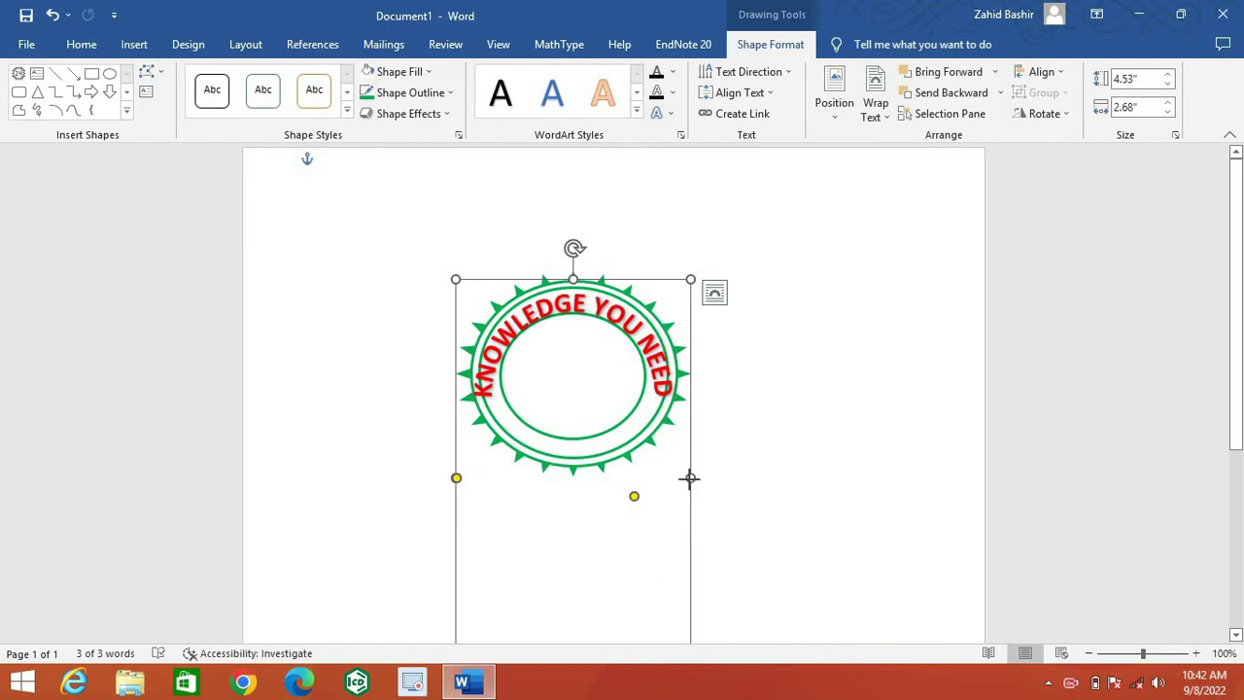
{"action": "left_click_drag", "start_coordinate": [689, 478], "coordinate": [689, 478]}
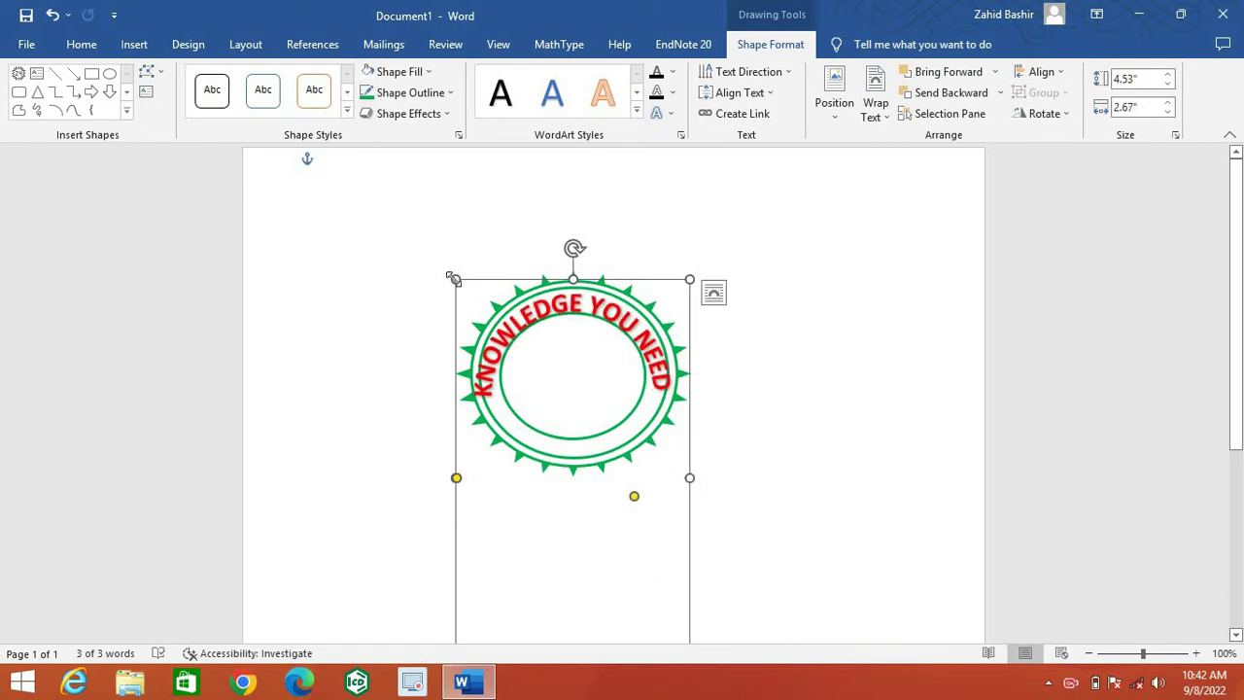
{"action": "left_click_drag", "start_coordinate": [456, 279], "coordinate": [461, 276]}
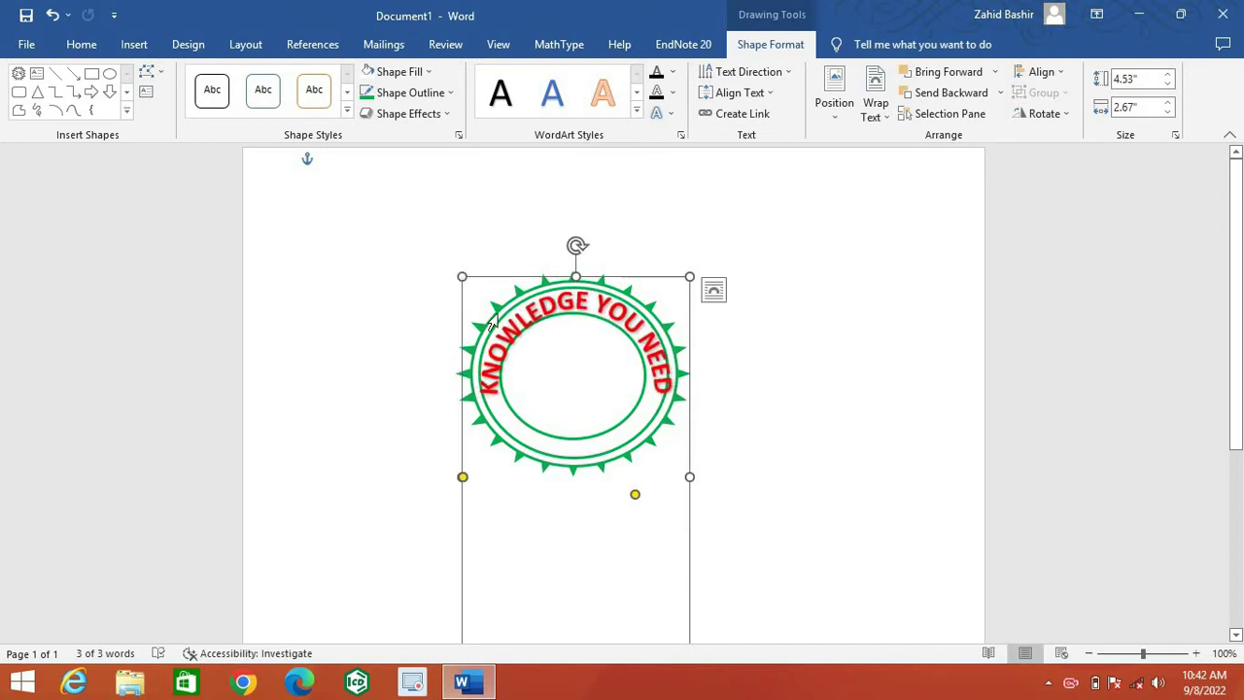
Set the whole "KNOWLEDGE YOU NEED" arched text to font size 28.
{"action": "double_click", "coordinate": [492, 360]}
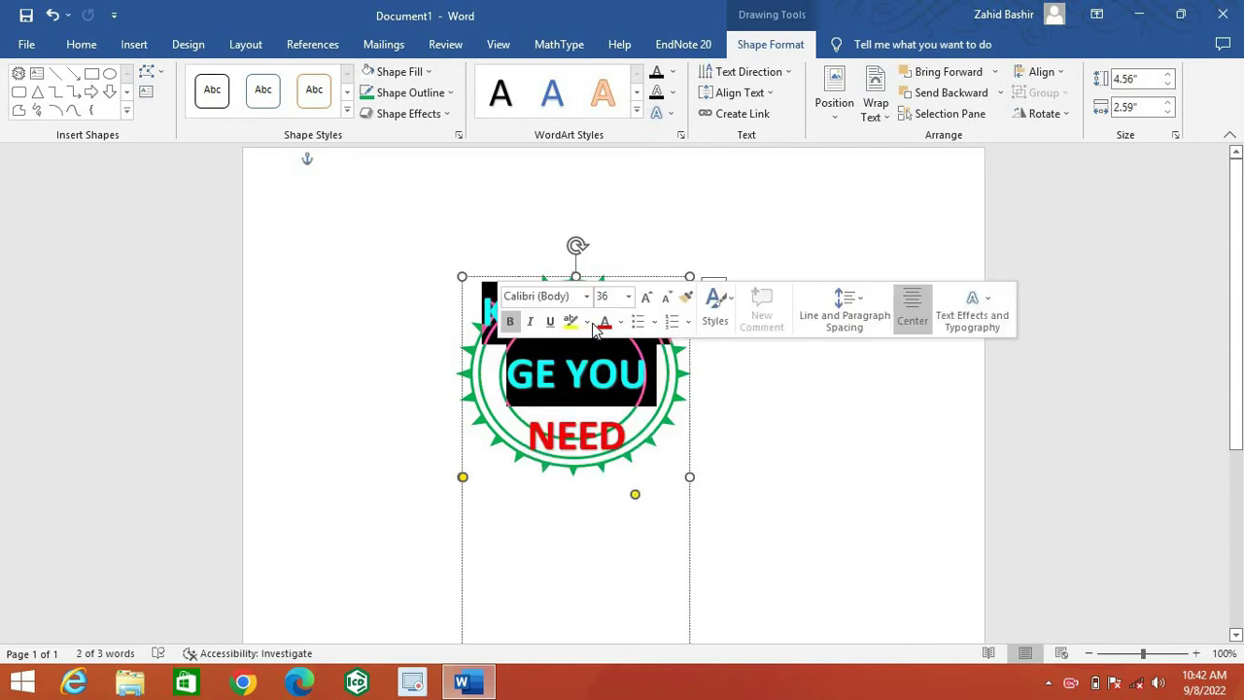
{"action": "left_click", "coordinate": [629, 303]}
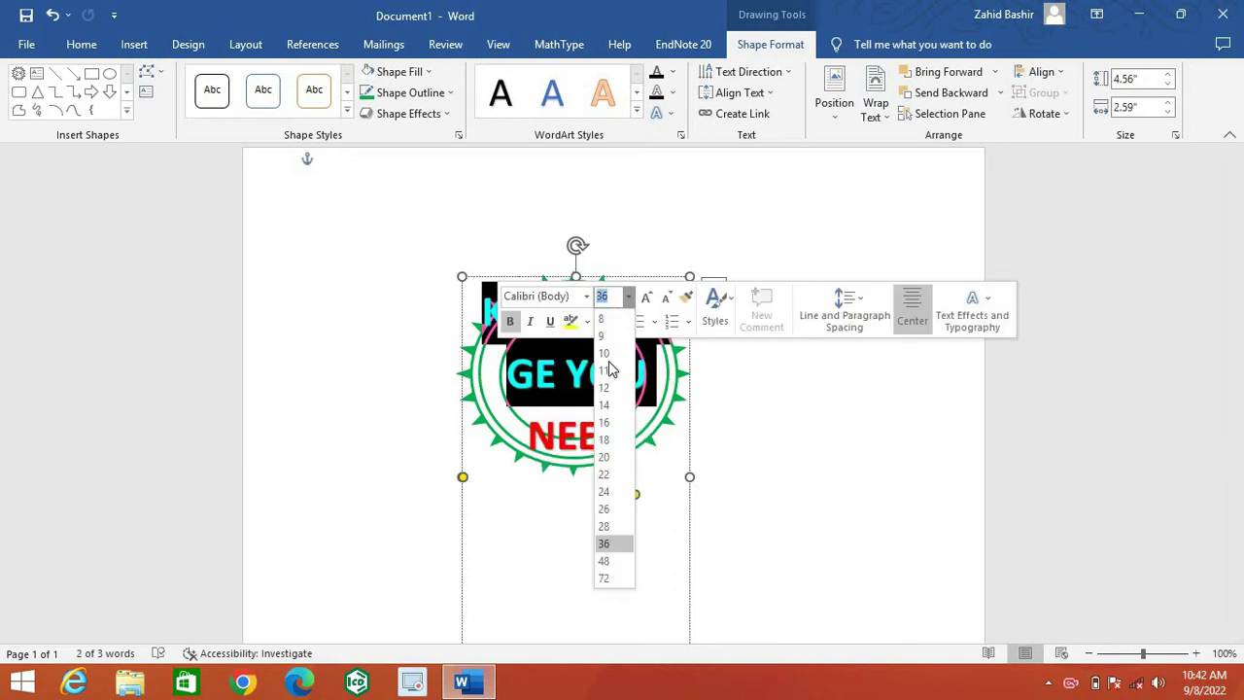
{"action": "left_click", "coordinate": [612, 528]}
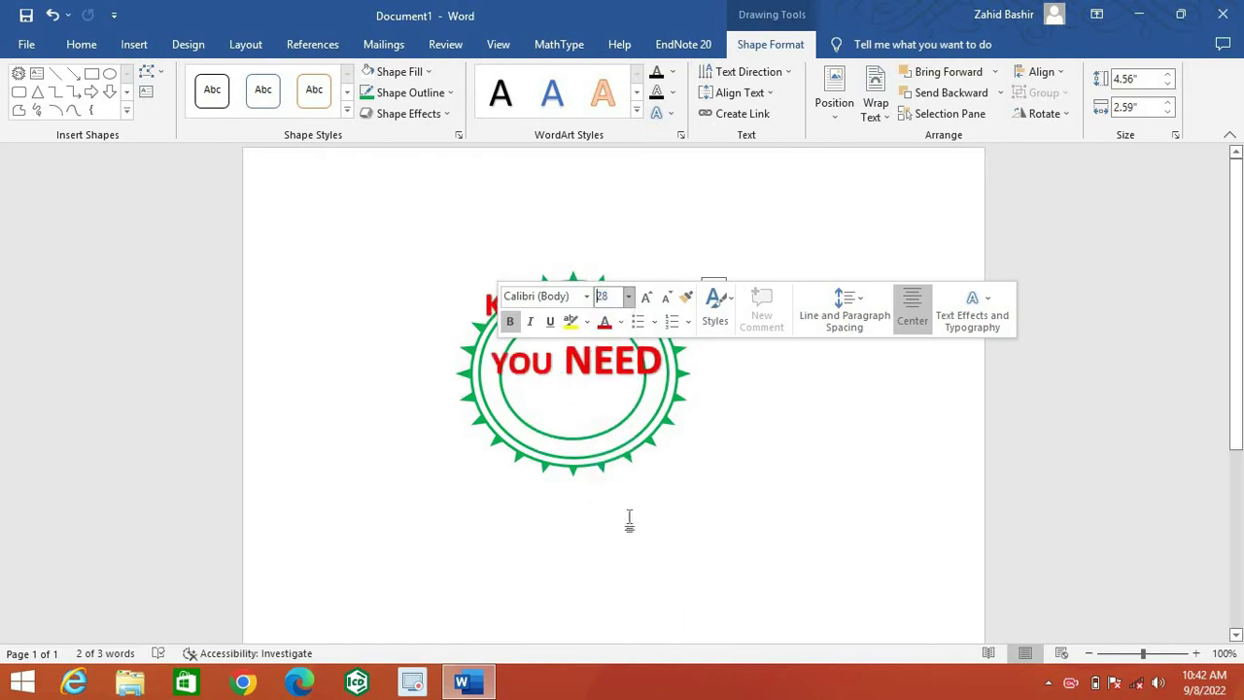
{"action": "left_click", "coordinate": [719, 495]}
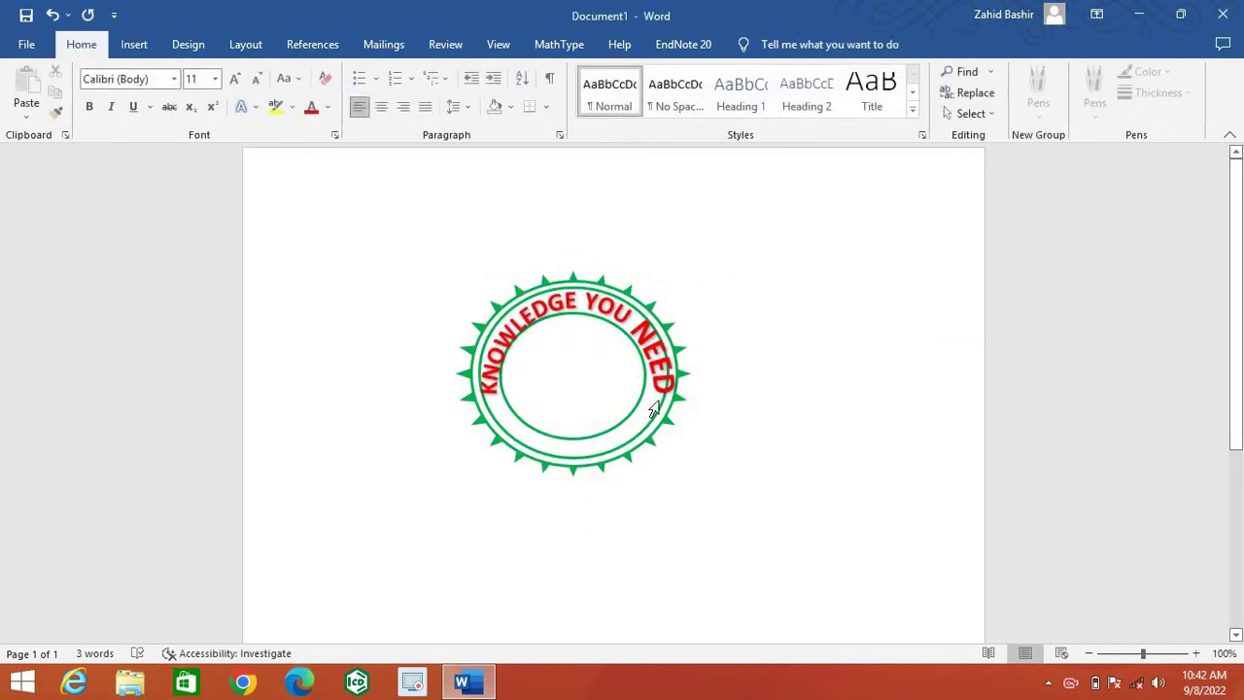
{"action": "triple_click", "coordinate": [666, 387]}
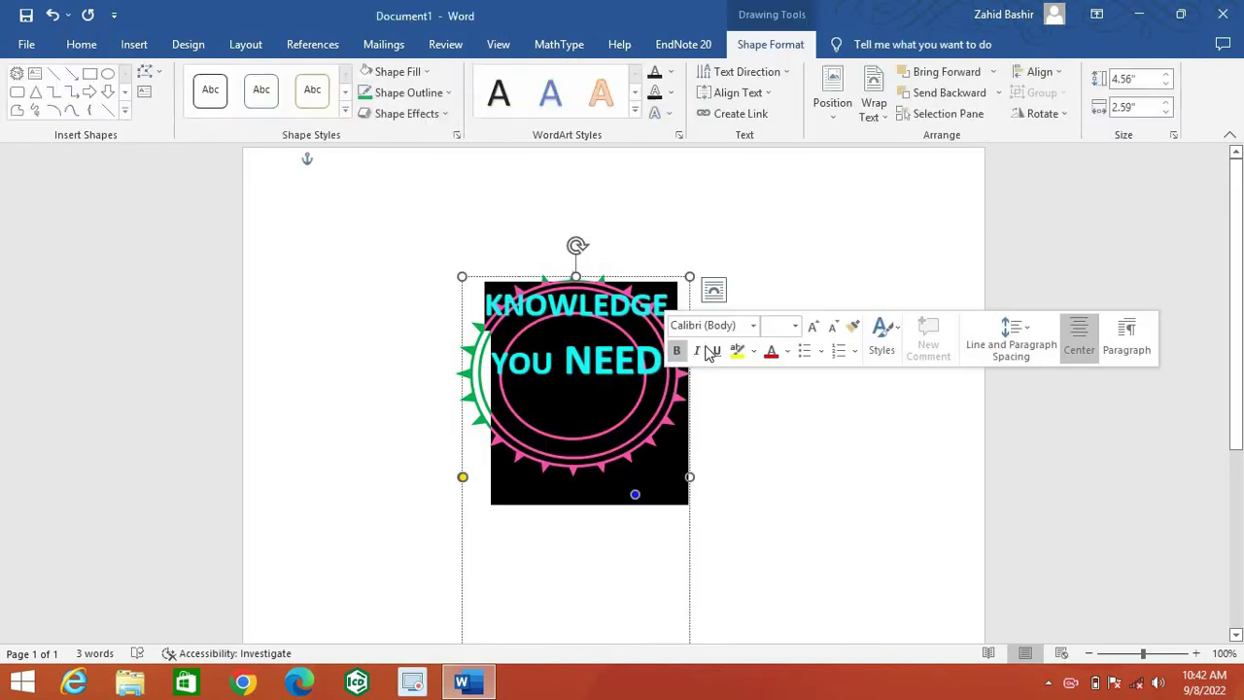
{"action": "left_click", "coordinate": [796, 329]}
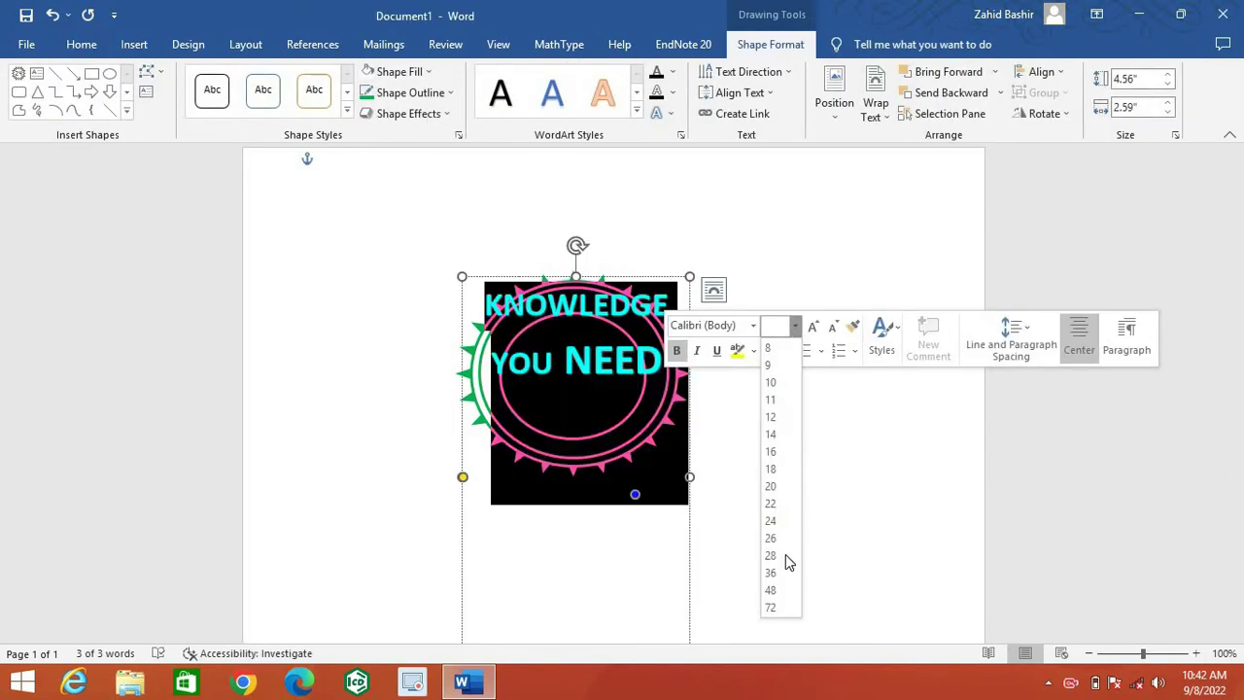
{"action": "left_click", "coordinate": [784, 563]}
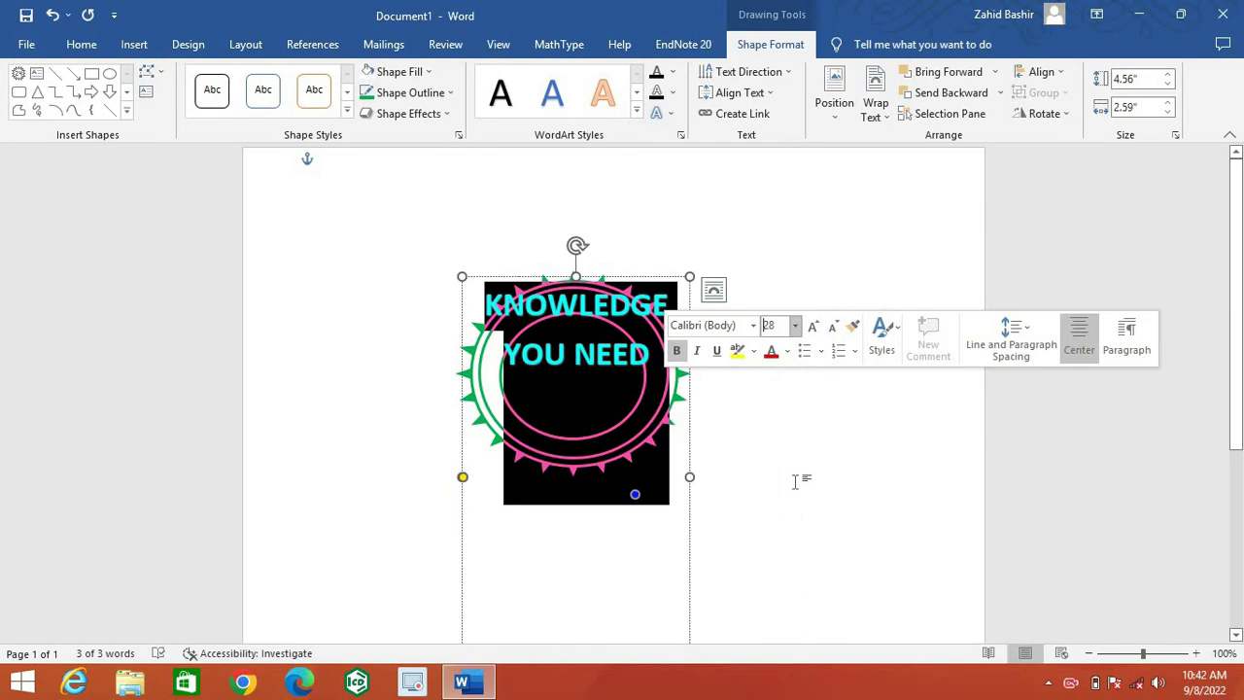
{"action": "left_click", "coordinate": [795, 481]}
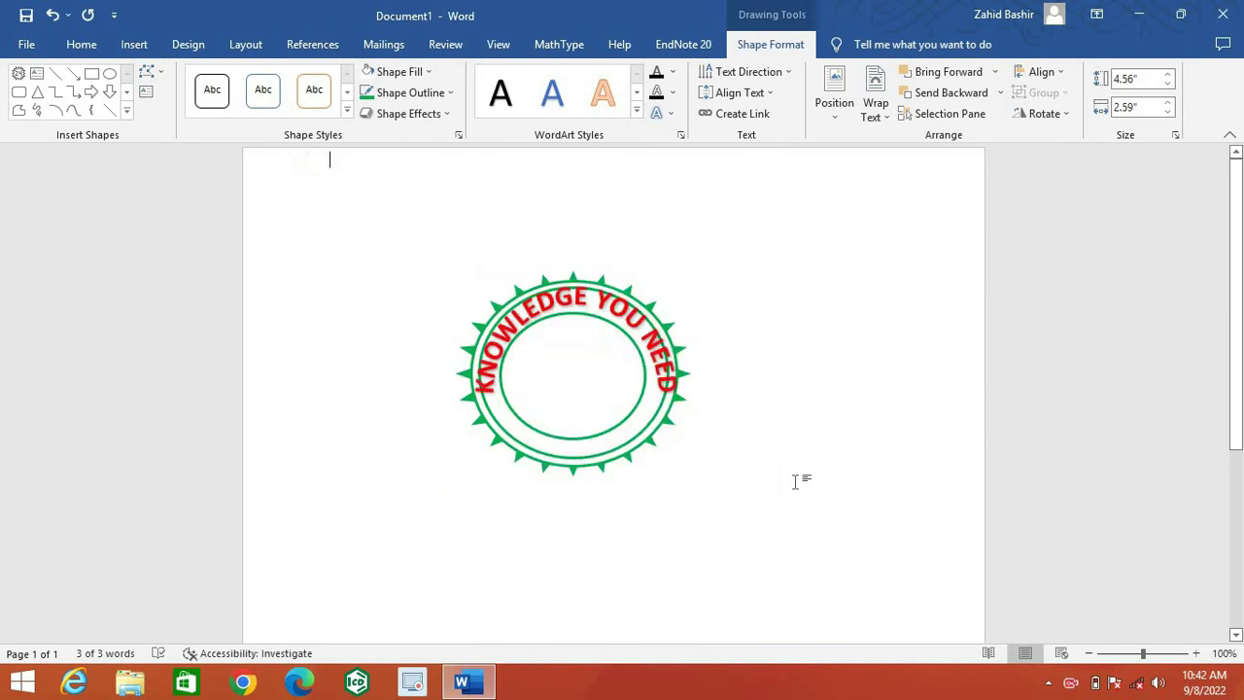
Reduce the arched WordArt to about 4.53" high by 2.49" wide and nudge it into the centre of the seal.
{"action": "triple_click", "coordinate": [664, 377]}
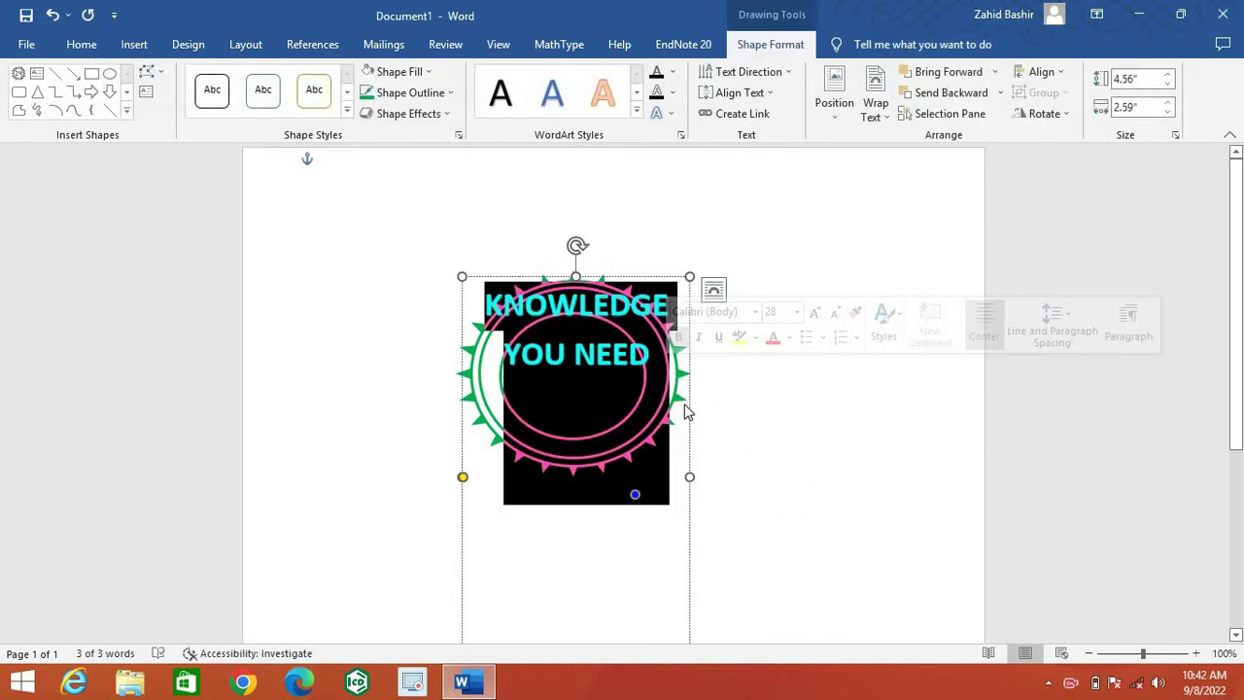
{"action": "left_click", "coordinate": [683, 392]}
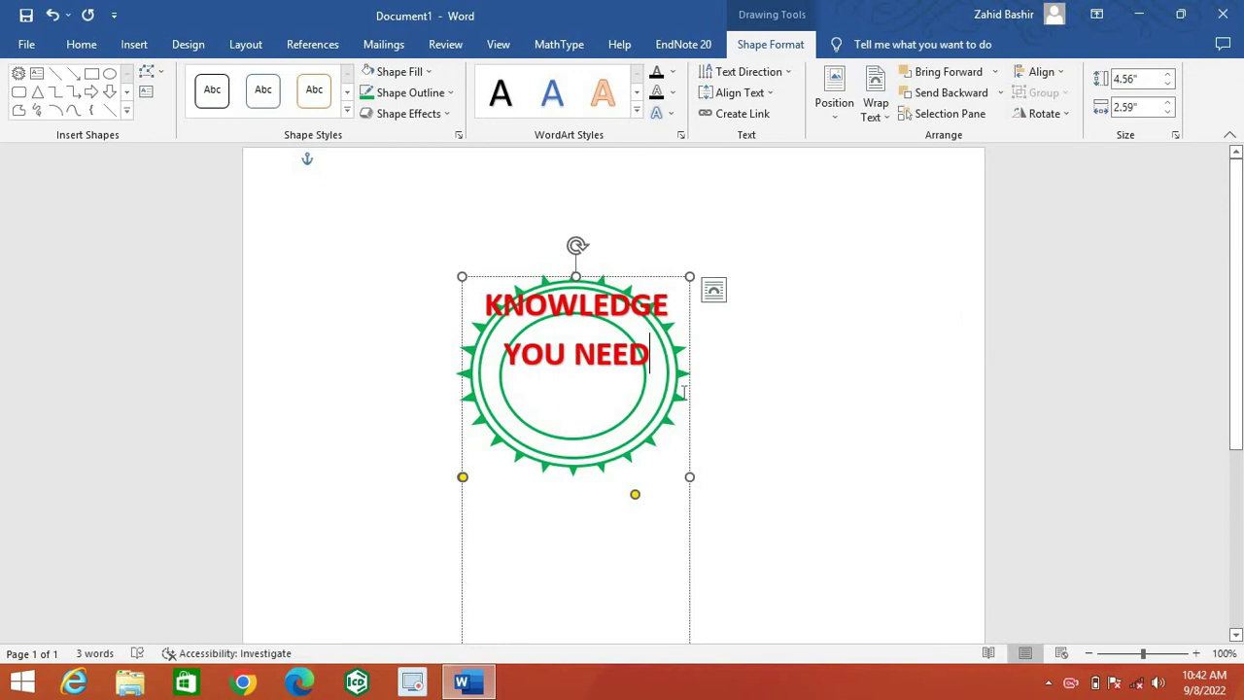
{"action": "left_click", "coordinate": [686, 284]}
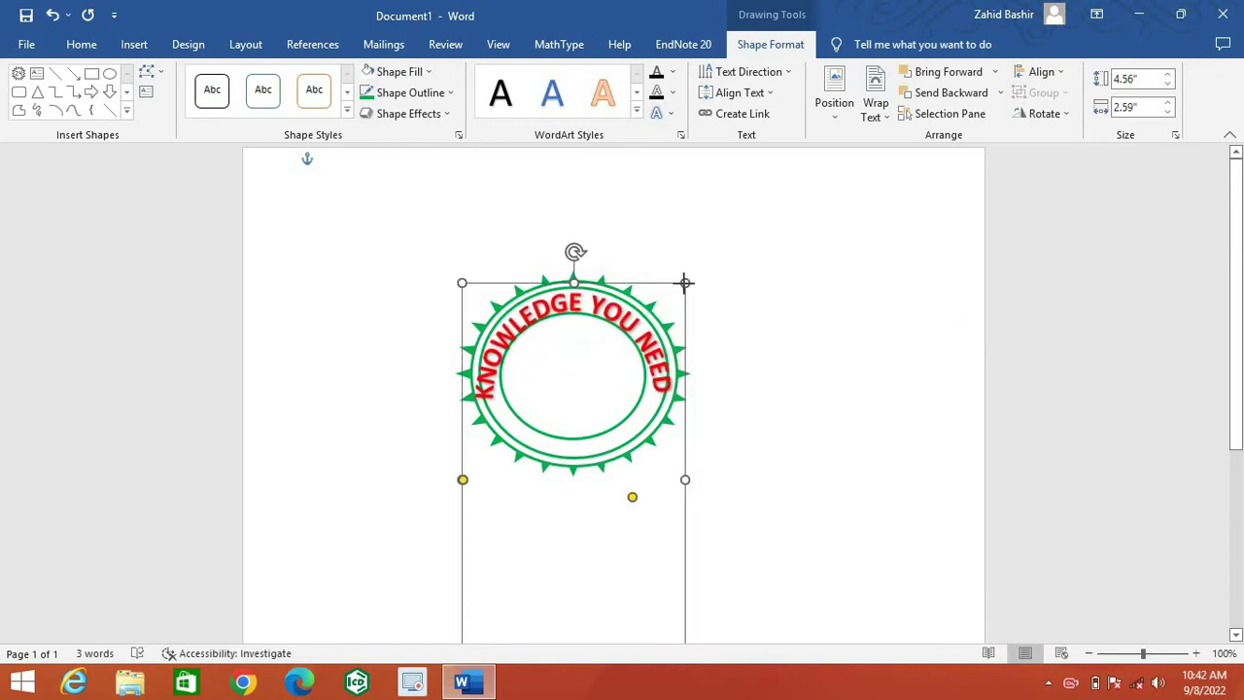
{"action": "left_click_drag", "start_coordinate": [685, 283], "coordinate": [680, 279]}
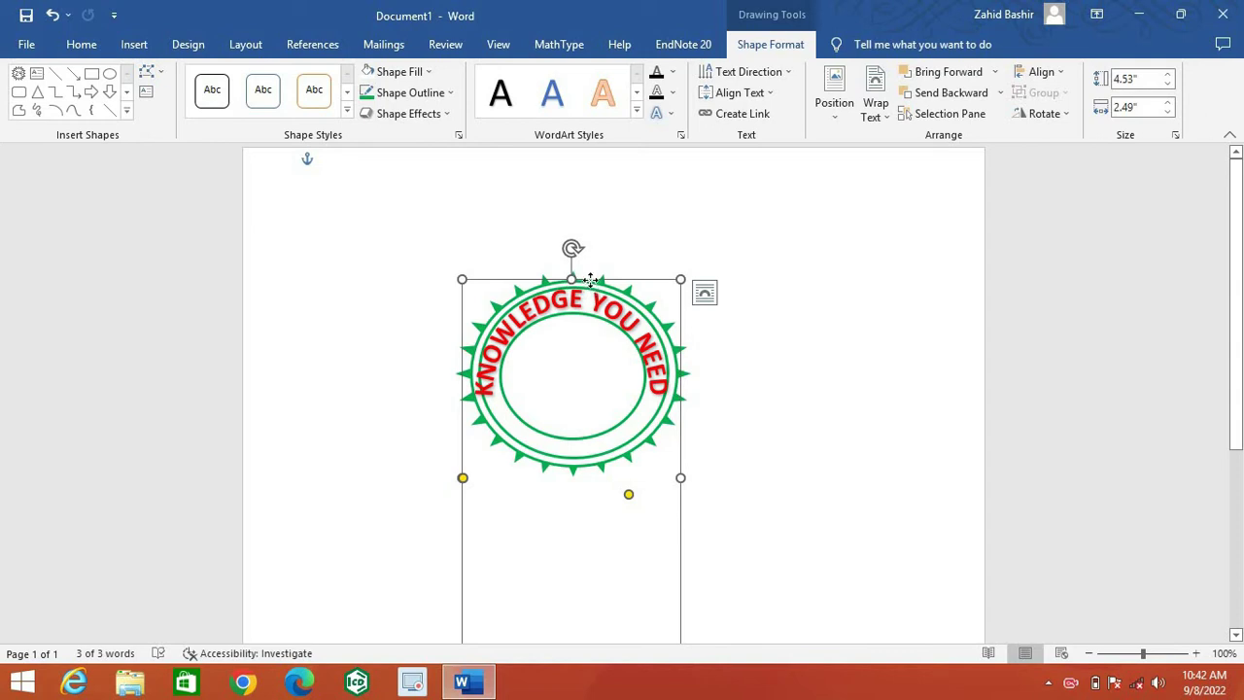
{"action": "left_click_drag", "start_coordinate": [590, 280], "coordinate": [592, 278]}
Set the entire arched "KNOWLEDGE YOU NEED" text to font size 24 so it fits inside the band.
{"action": "double_click", "coordinate": [587, 313]}
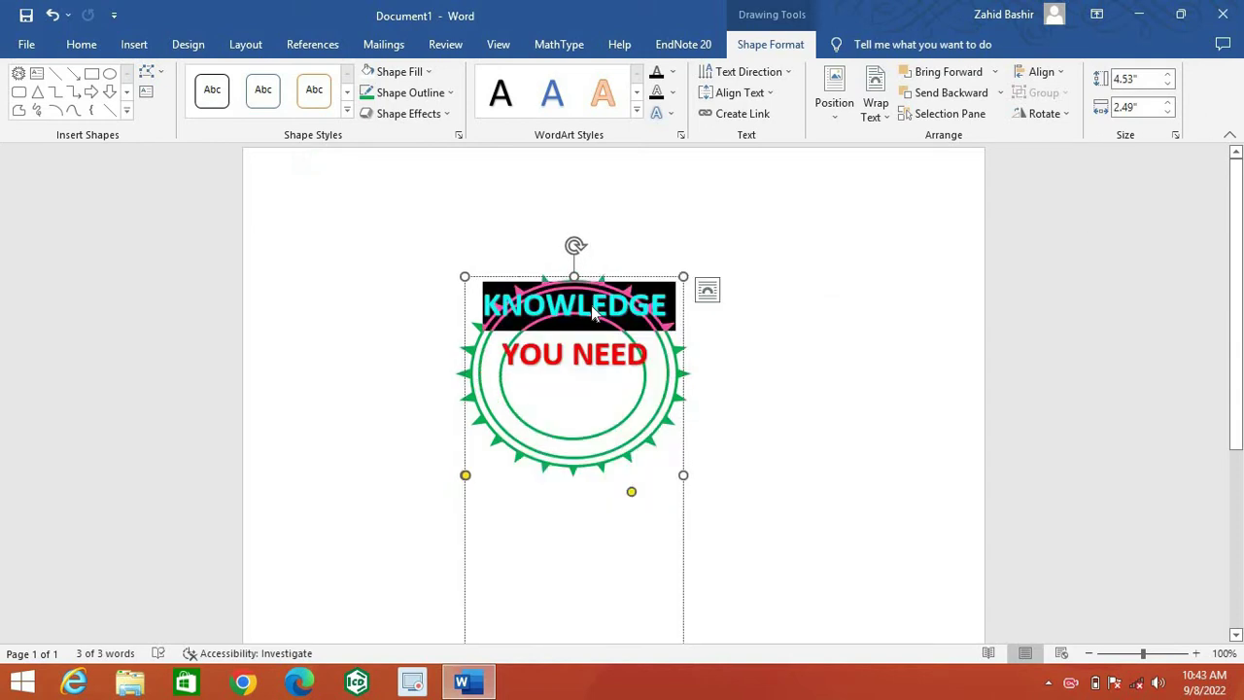
{"action": "left_click", "coordinate": [597, 321]}
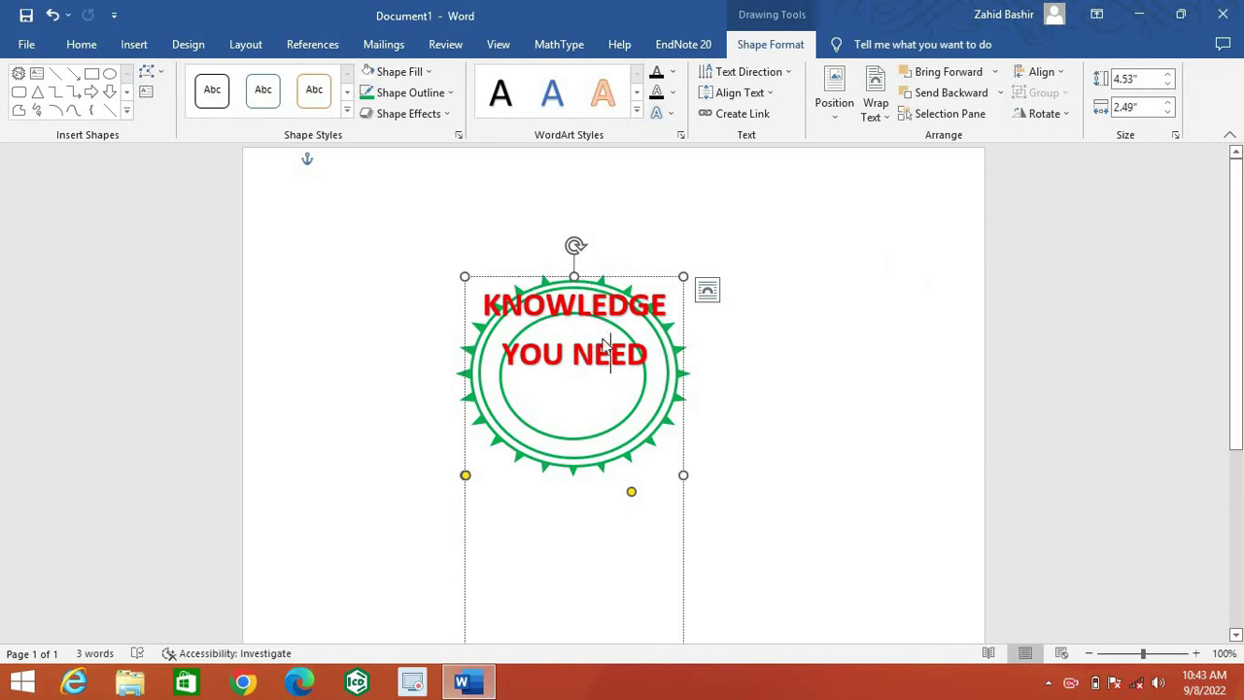
{"action": "key", "text": "ctrl+a"}
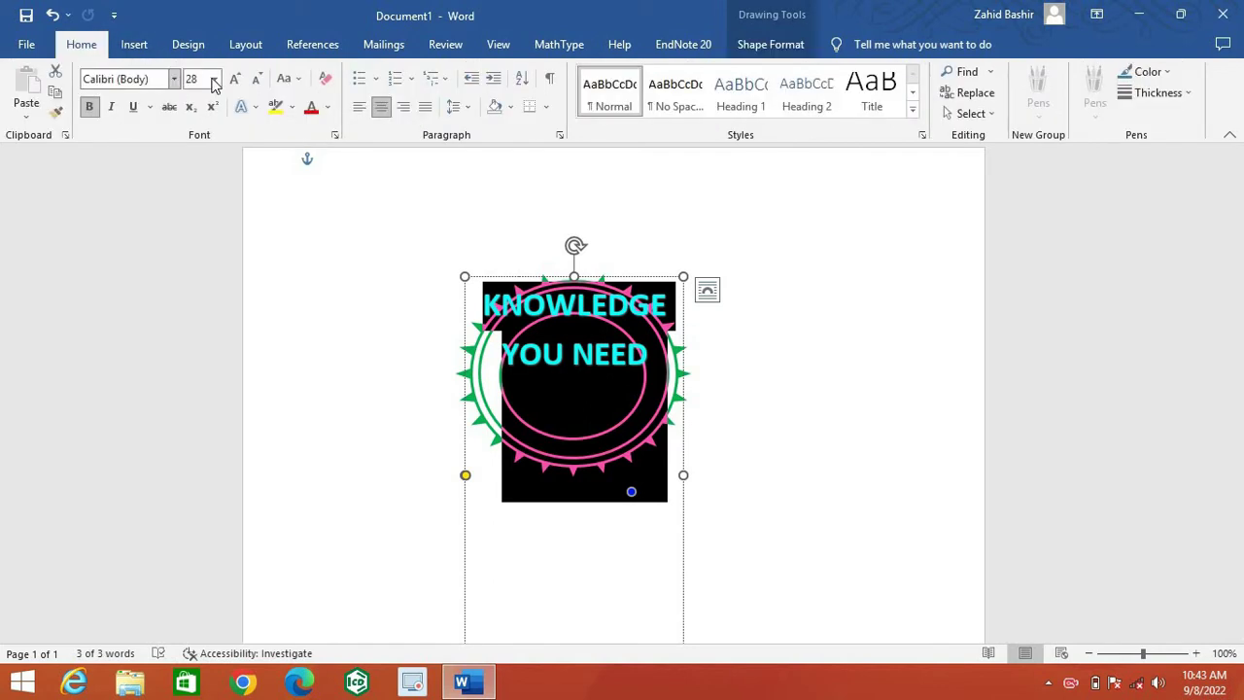
{"action": "left_click", "coordinate": [215, 79]}
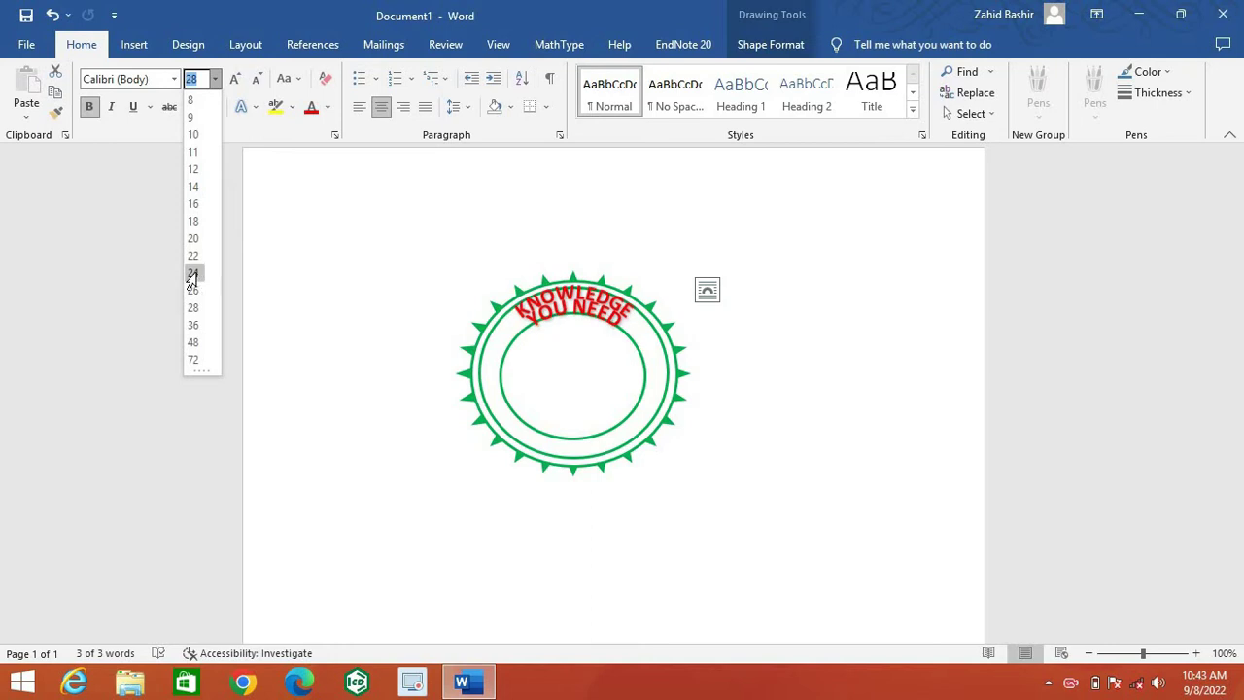
{"action": "left_click", "coordinate": [193, 273]}
{"action": "left_click", "coordinate": [833, 345]}
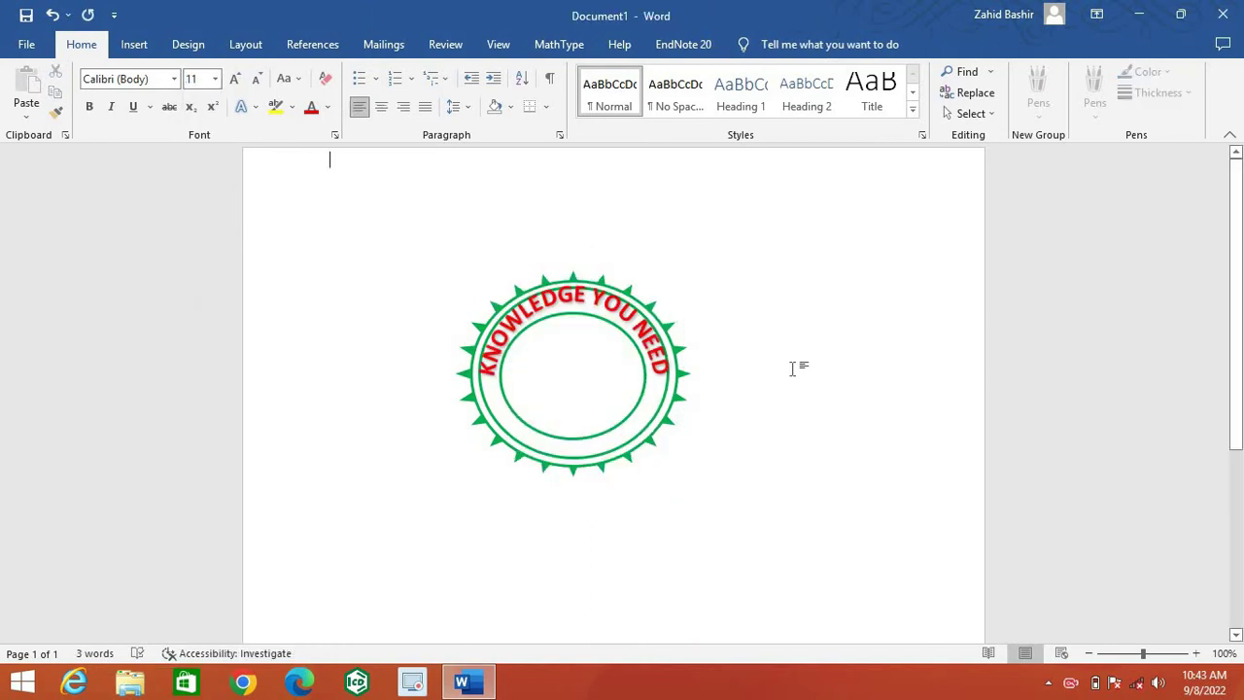
Nudge the arched "KNOWLEDGE YOU NEED" WordArt slightly downward so it sits centred in the band between the ovals.
{"action": "double_click", "coordinate": [607, 311]}
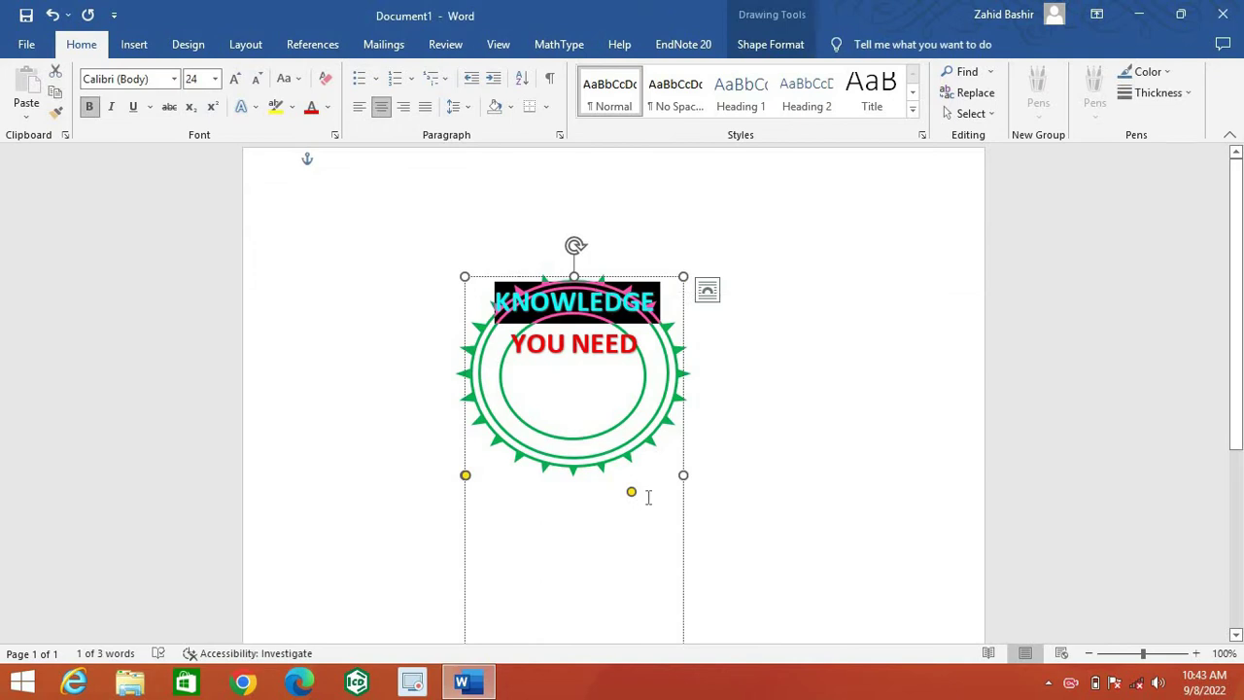
{"action": "left_click", "coordinate": [632, 374]}
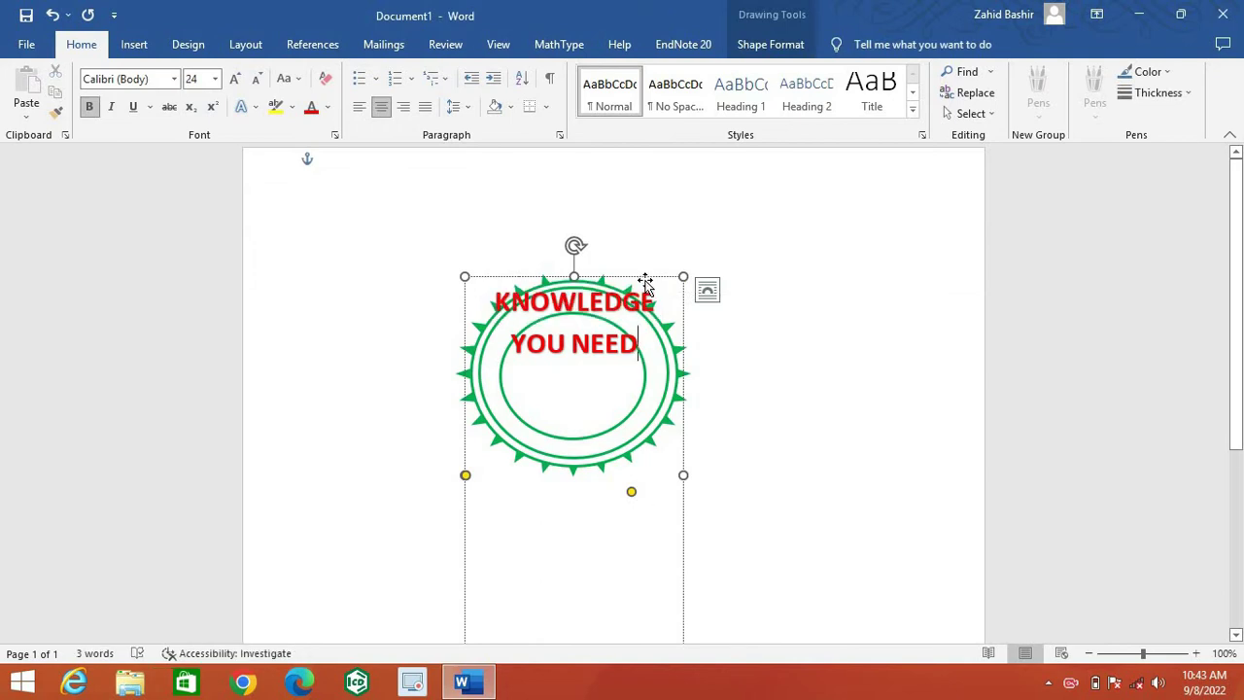
{"action": "left_click_drag", "start_coordinate": [645, 282], "coordinate": [644, 283]}
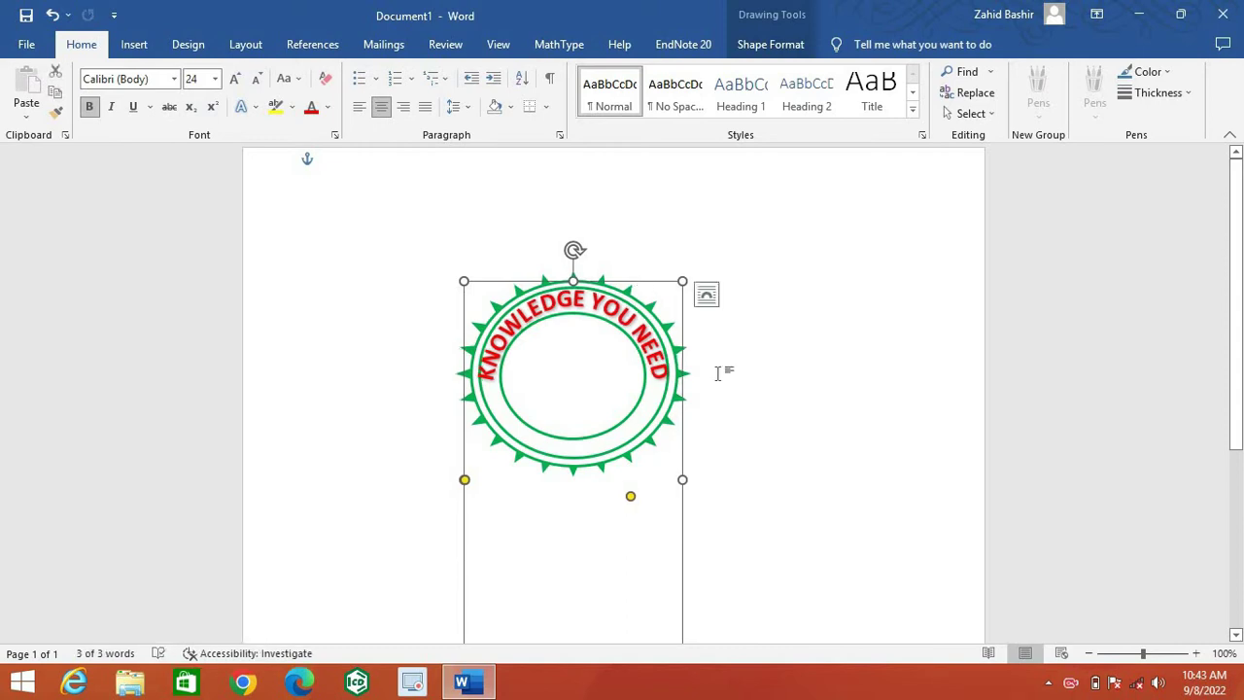
{"action": "left_click", "coordinate": [477, 217]}
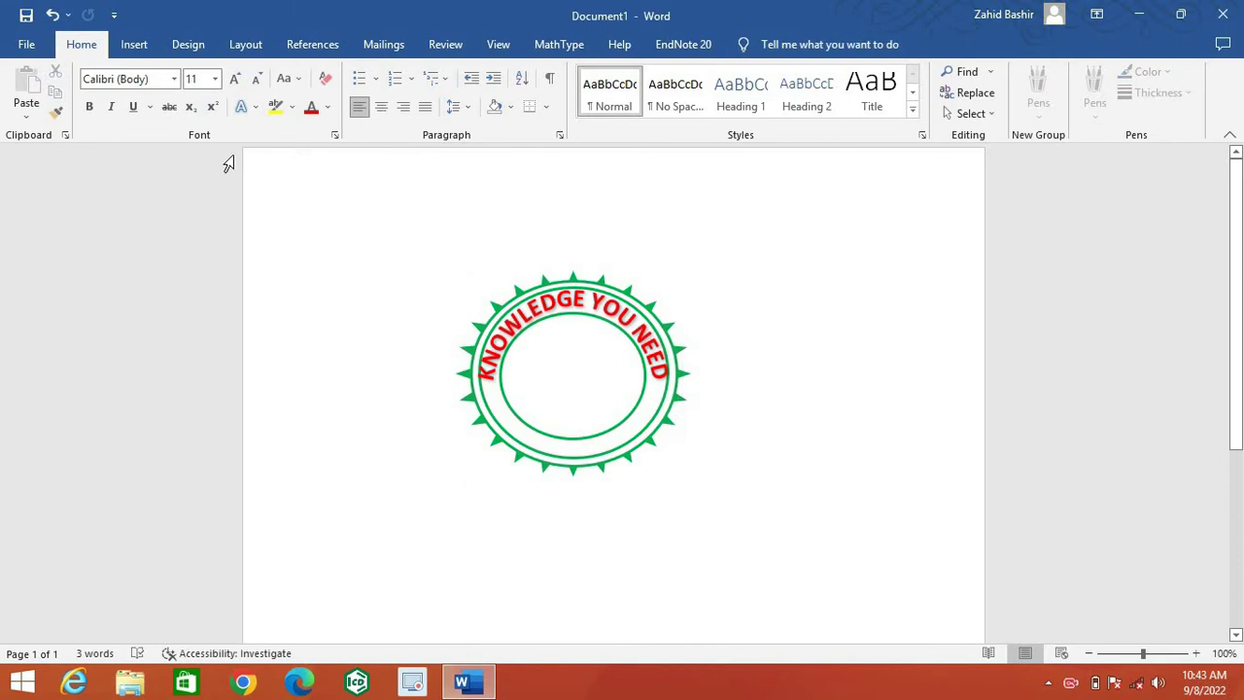
Draw a small oval about 0.15" high by 0.16" wide and place it in the band just below the letter K.
{"action": "left_click", "coordinate": [136, 46]}
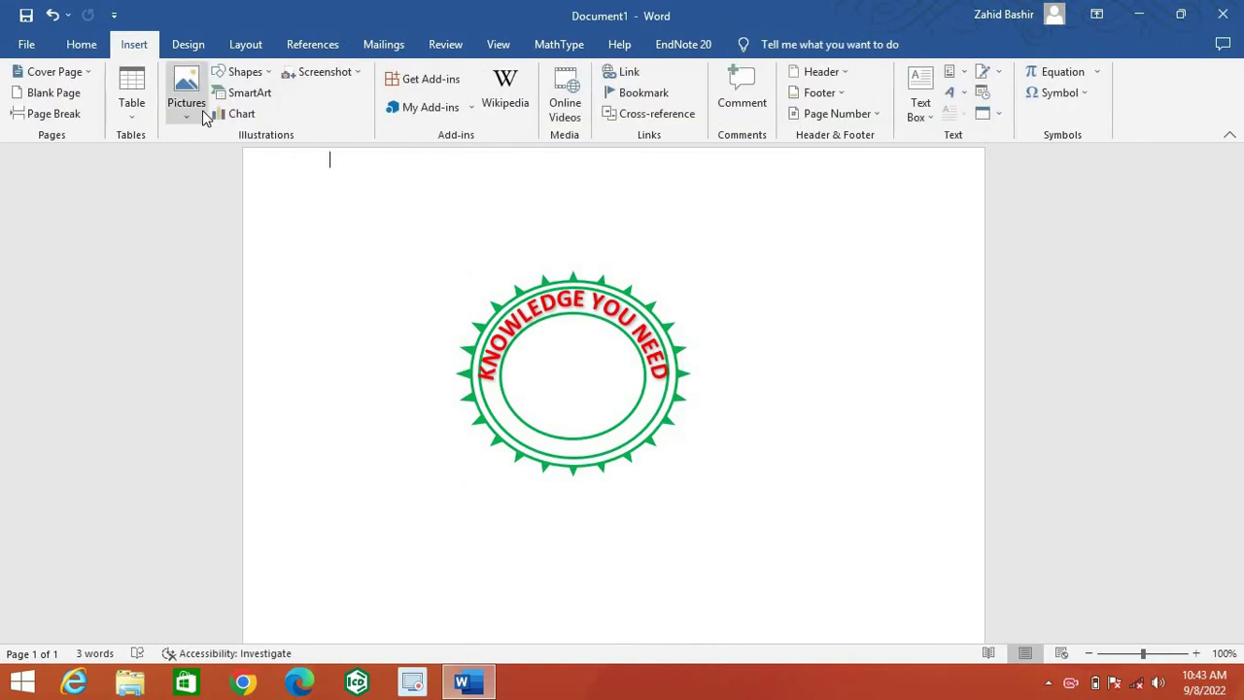
{"action": "left_click", "coordinate": [267, 77]}
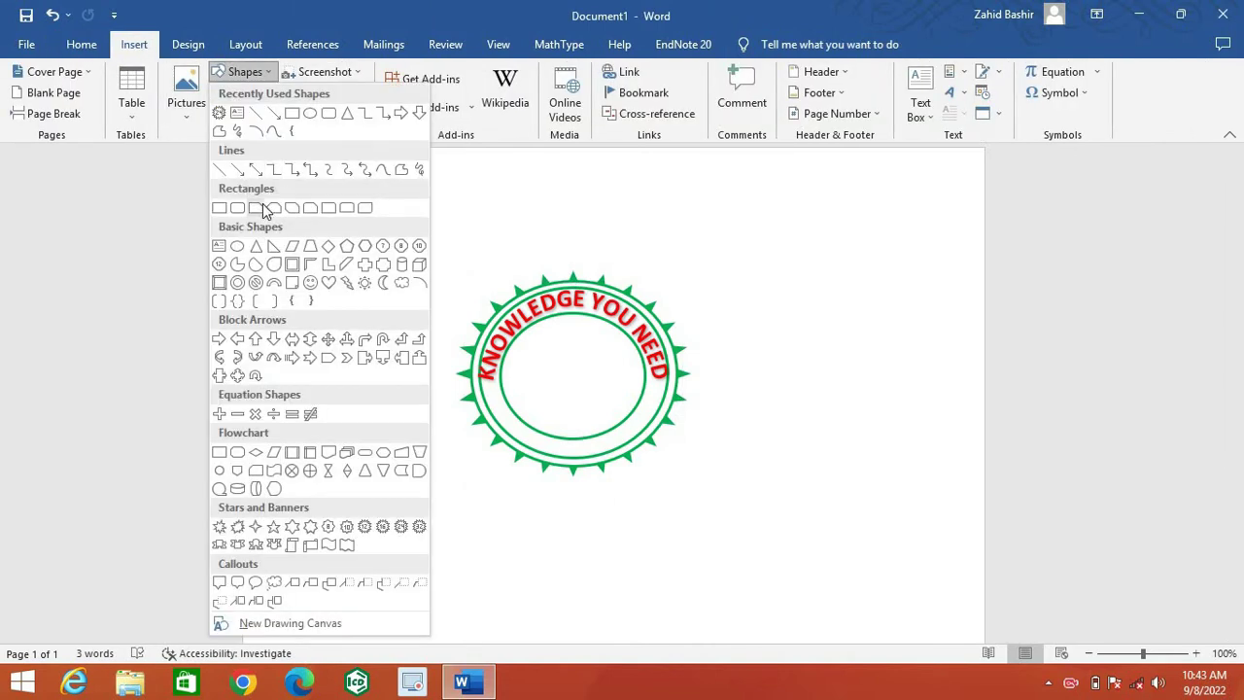
{"action": "left_click", "coordinate": [236, 251]}
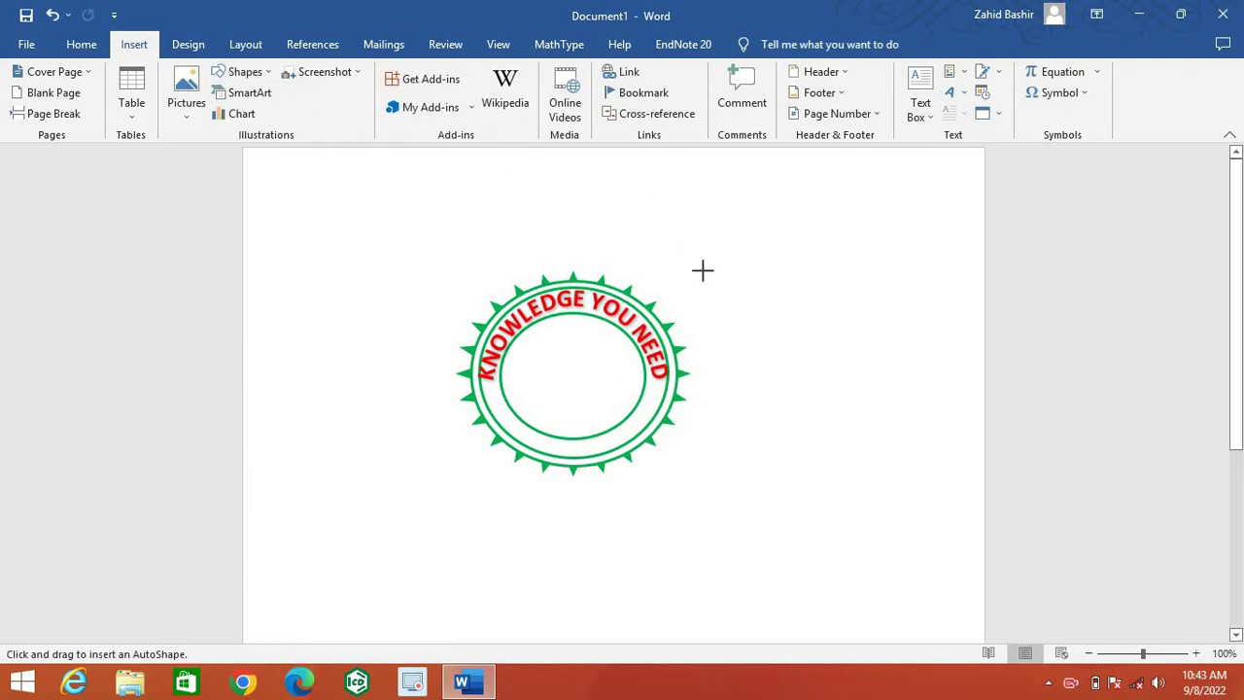
{"action": "left_click_drag", "start_coordinate": [703, 269], "coordinate": [790, 358]}
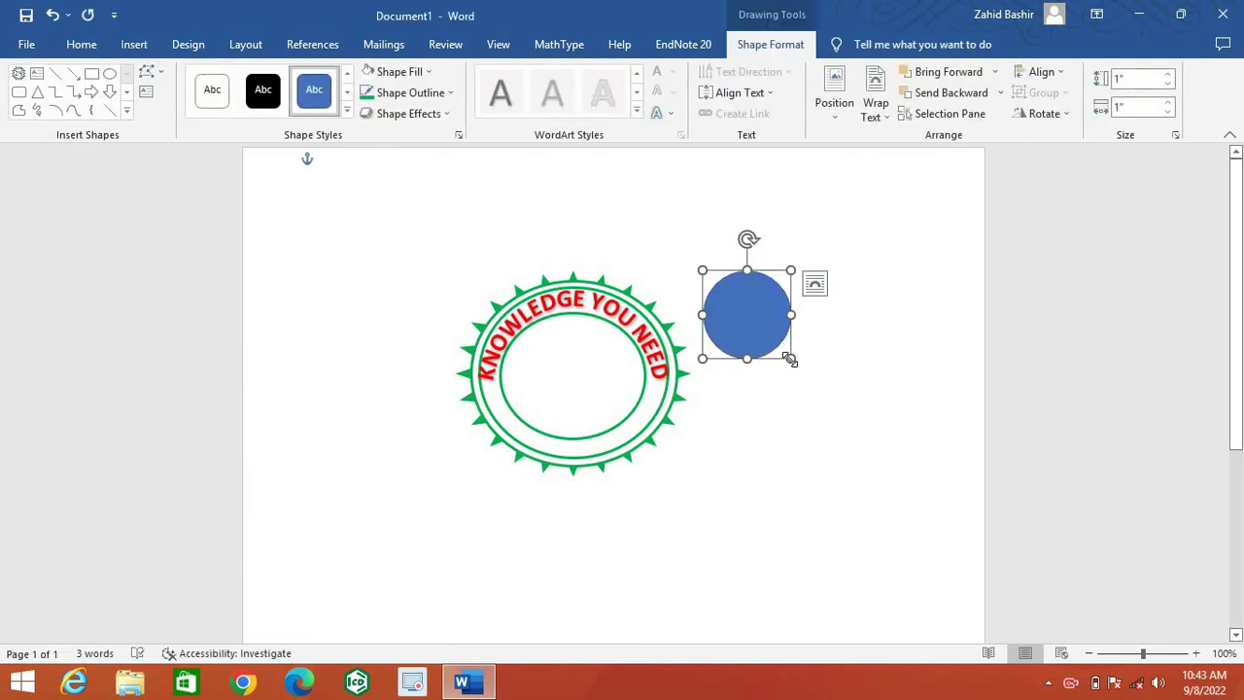
{"action": "left_click_drag", "start_coordinate": [786, 352], "coordinate": [729, 298]}
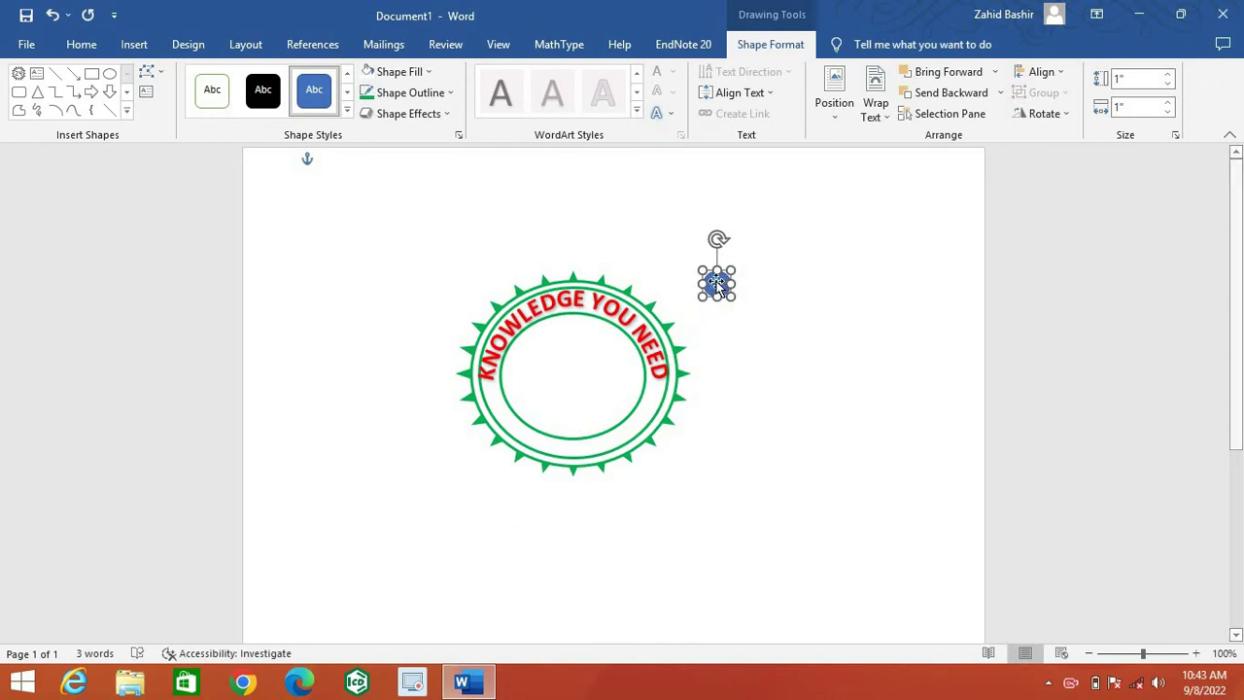
{"action": "left_click_drag", "start_coordinate": [584, 384], "coordinate": [493, 394]}
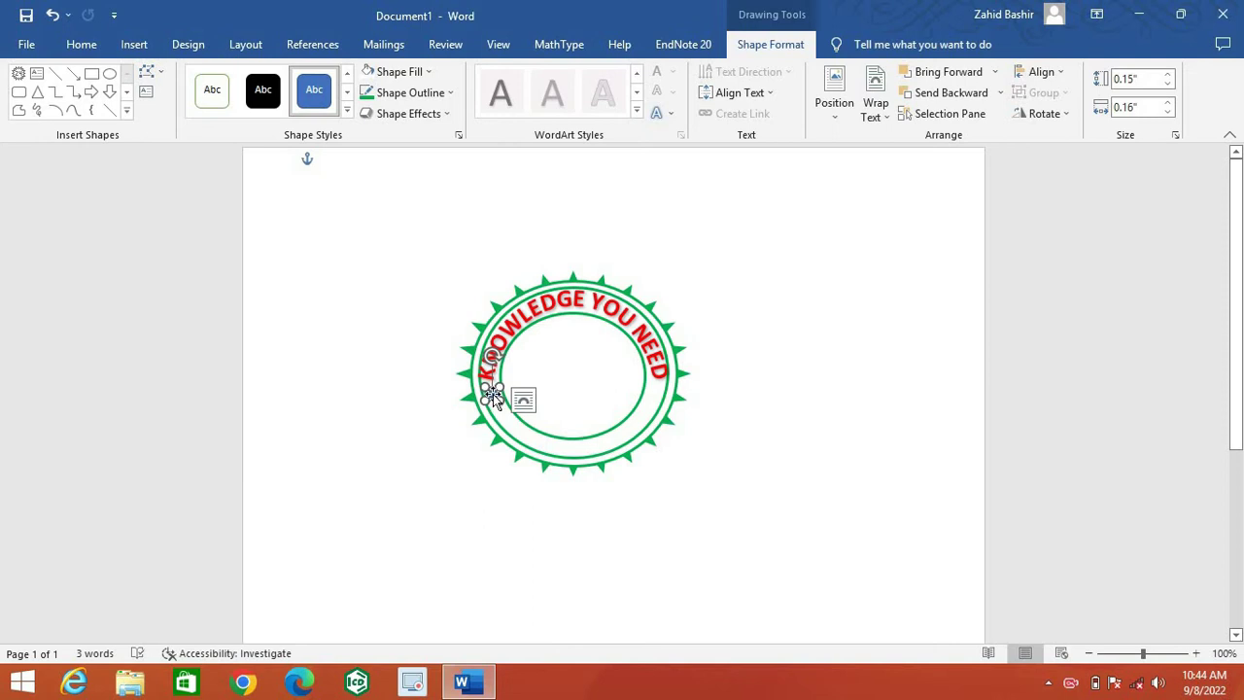
{"action": "left_click_drag", "start_coordinate": [492, 393], "coordinate": [493, 389]}
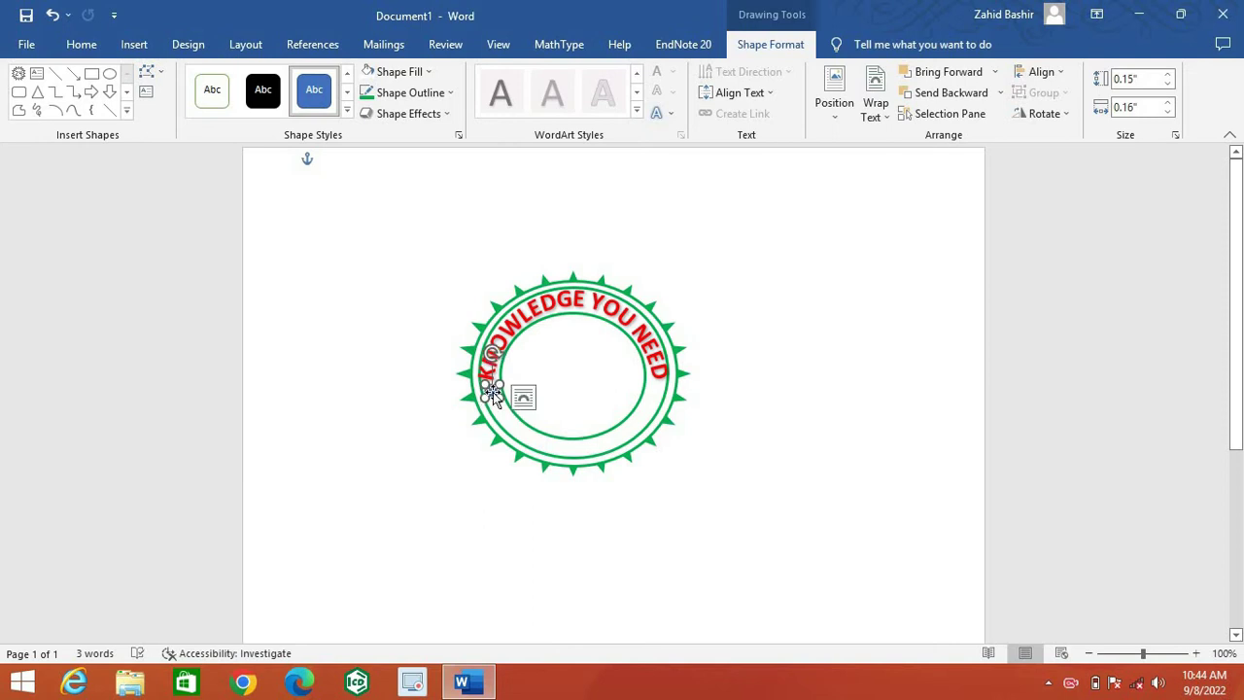
Copy the small oval to the opposite side of the band below the final D, and fill both dots with standard red.
{"action": "left_click_drag", "start_coordinate": [495, 395], "coordinate": [653, 394], "text": "ctrl"}
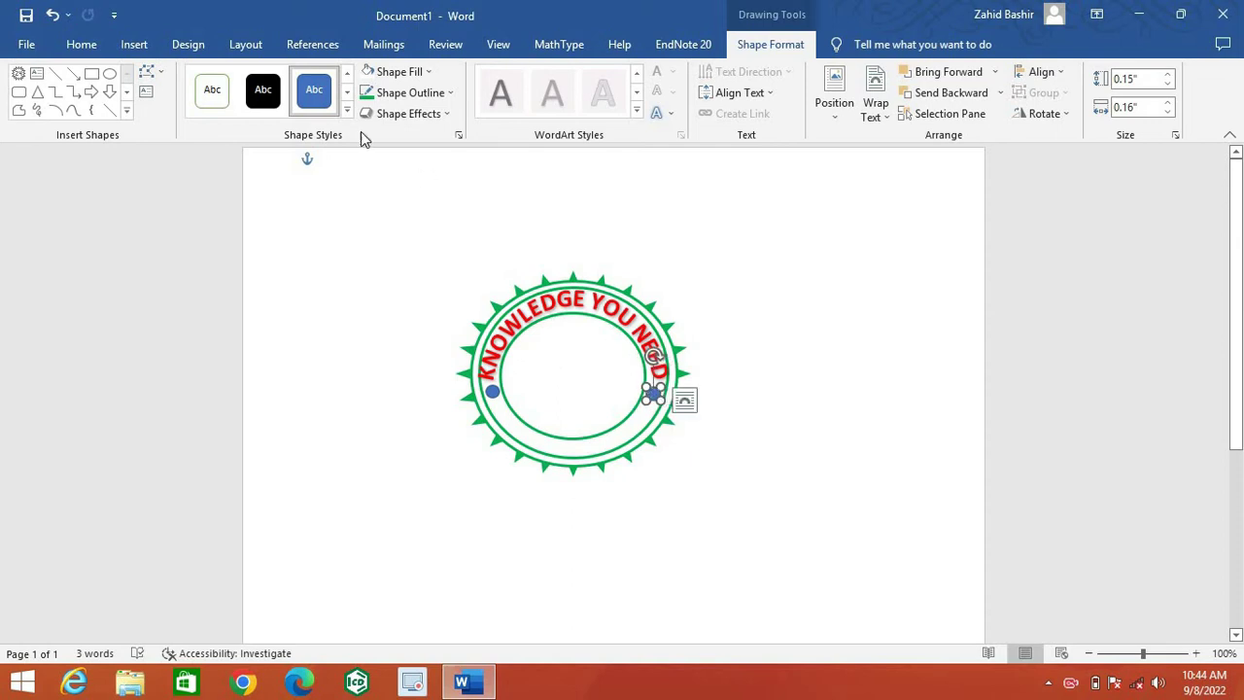
{"action": "left_click", "coordinate": [423, 74]}
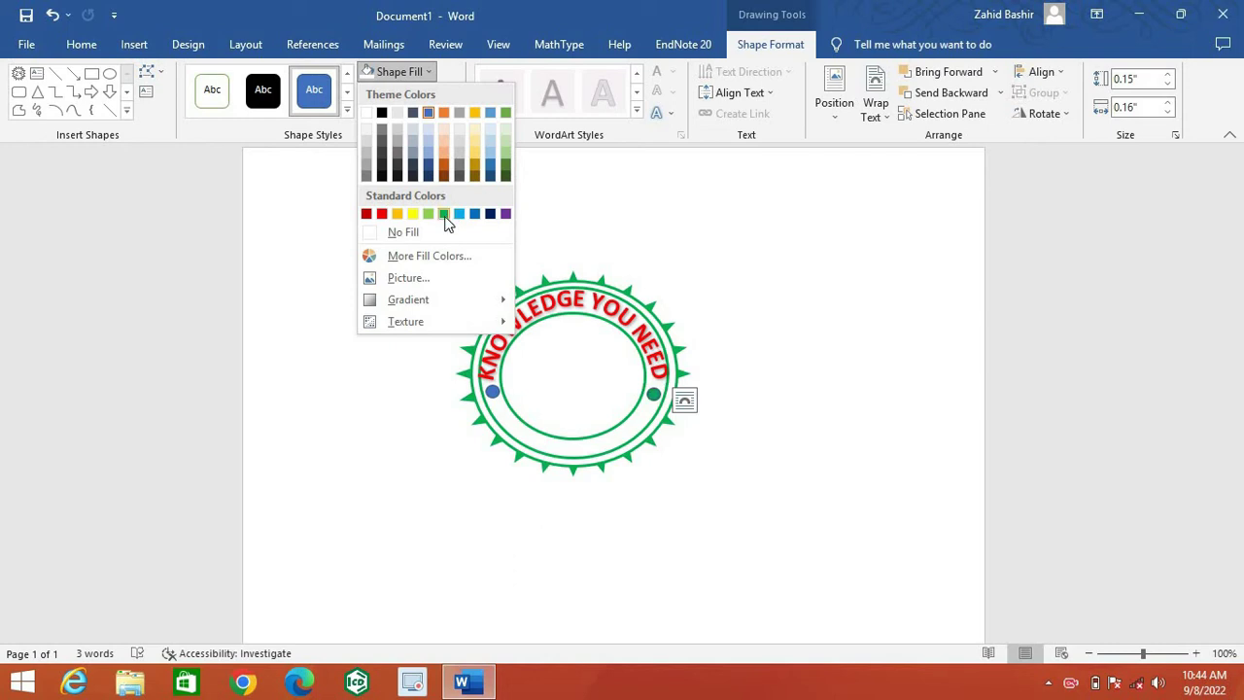
{"action": "left_click", "coordinate": [381, 214]}
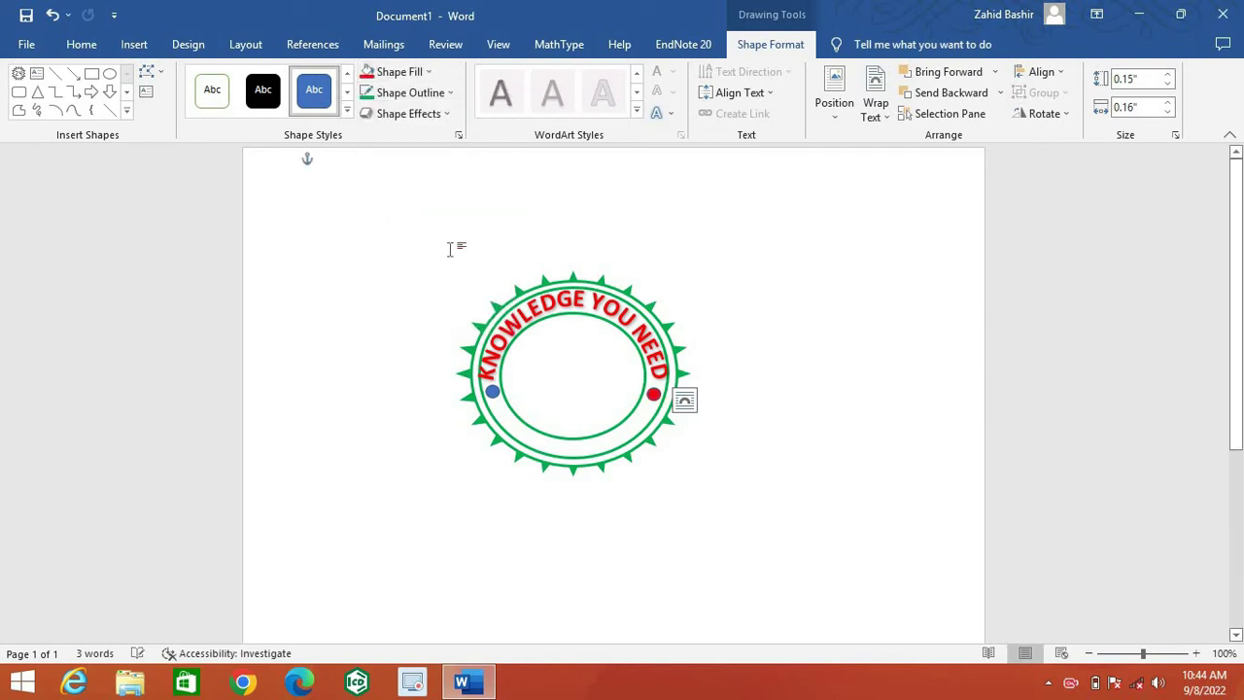
{"action": "left_click", "coordinate": [492, 390]}
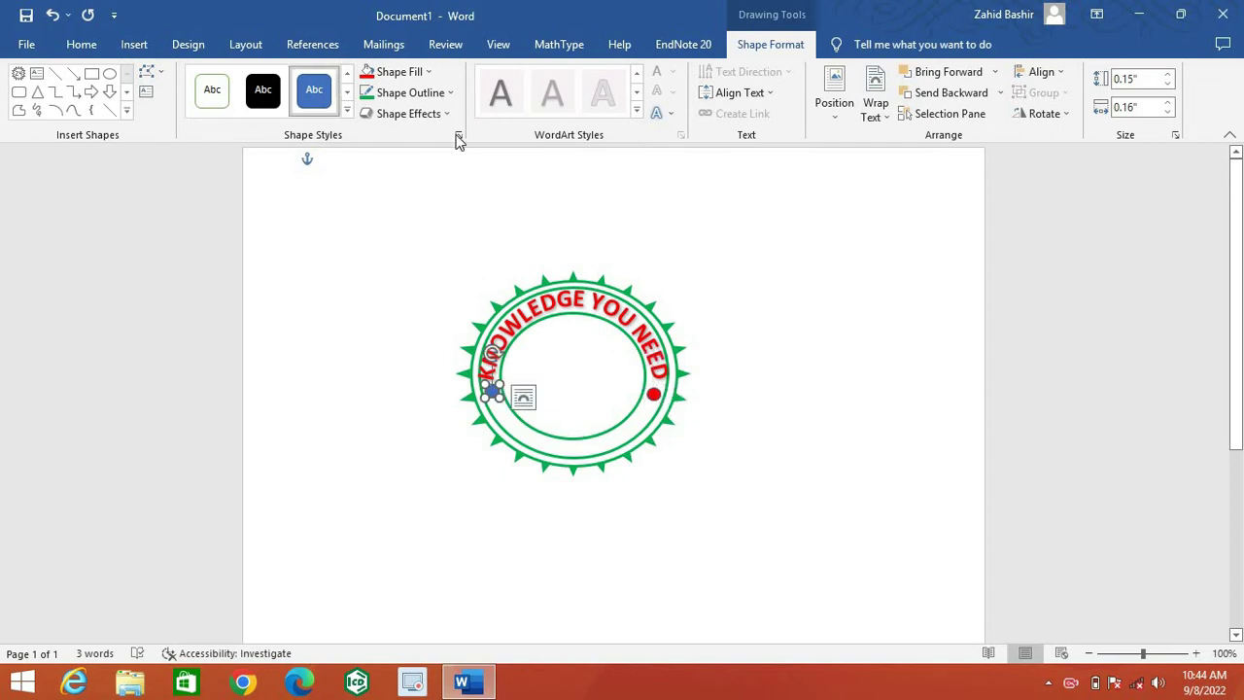
{"action": "left_click", "coordinate": [408, 72]}
{"action": "left_click", "coordinate": [381, 214]}
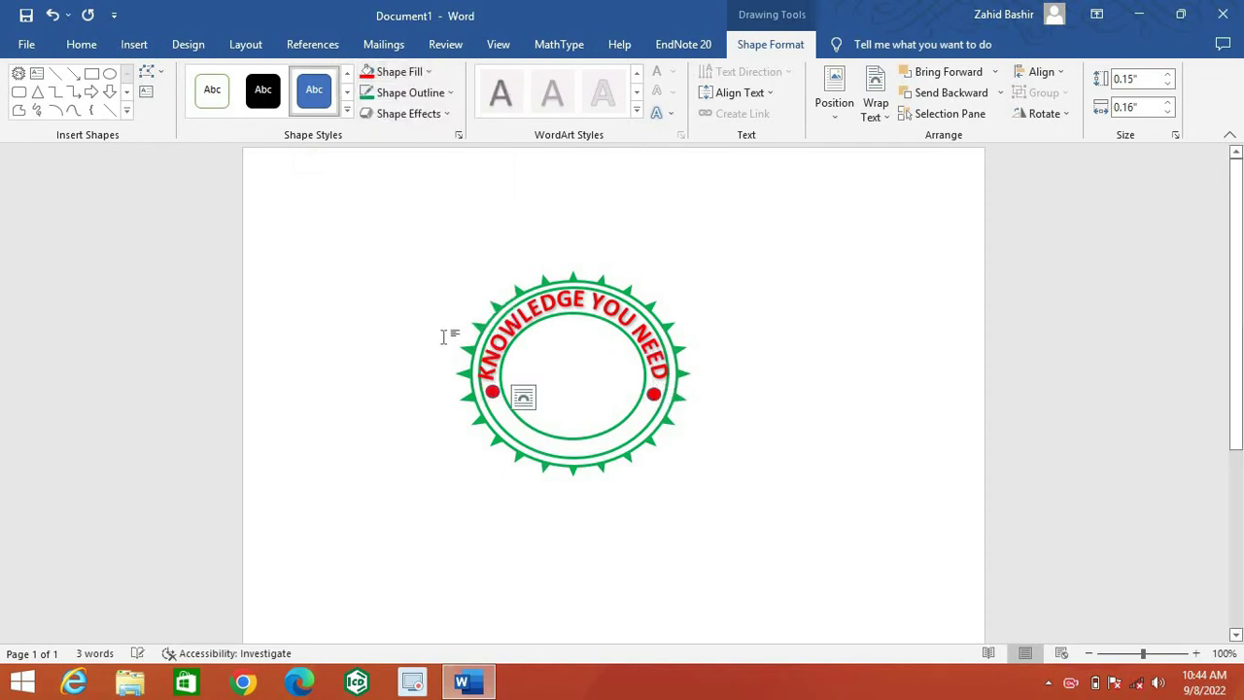
Remove the outline from both small red dots in the band.
{"action": "left_click", "coordinate": [451, 91]}
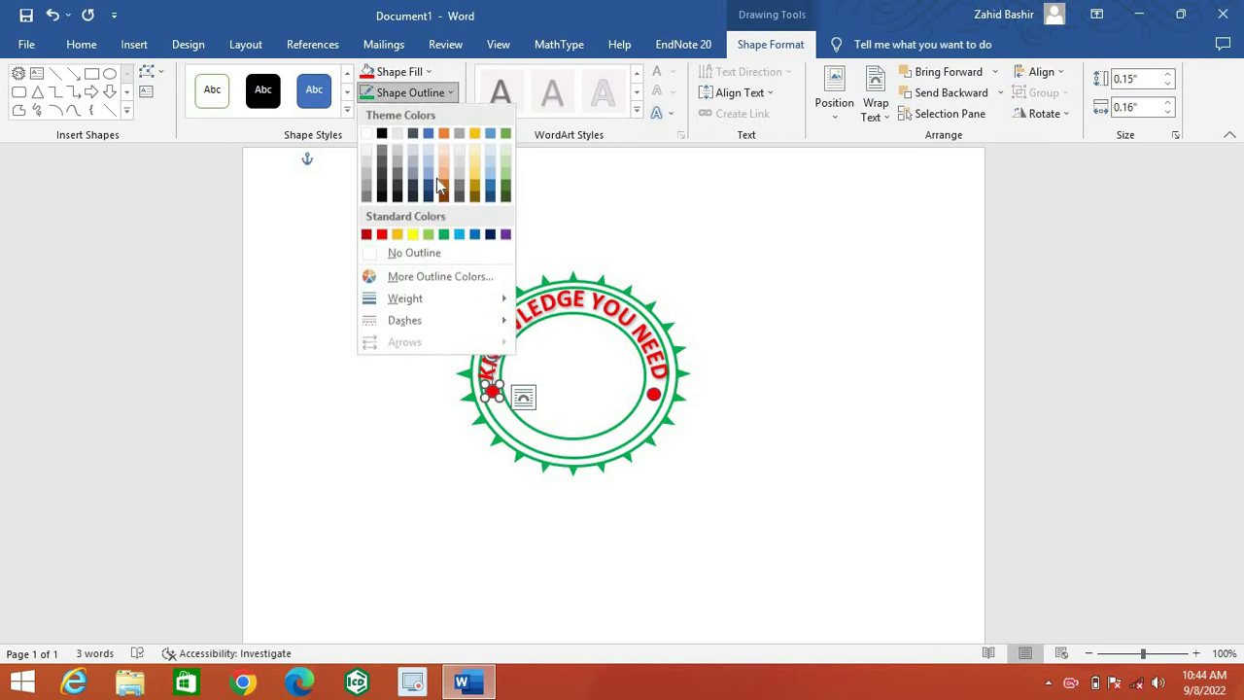
{"action": "left_click", "coordinate": [375, 253]}
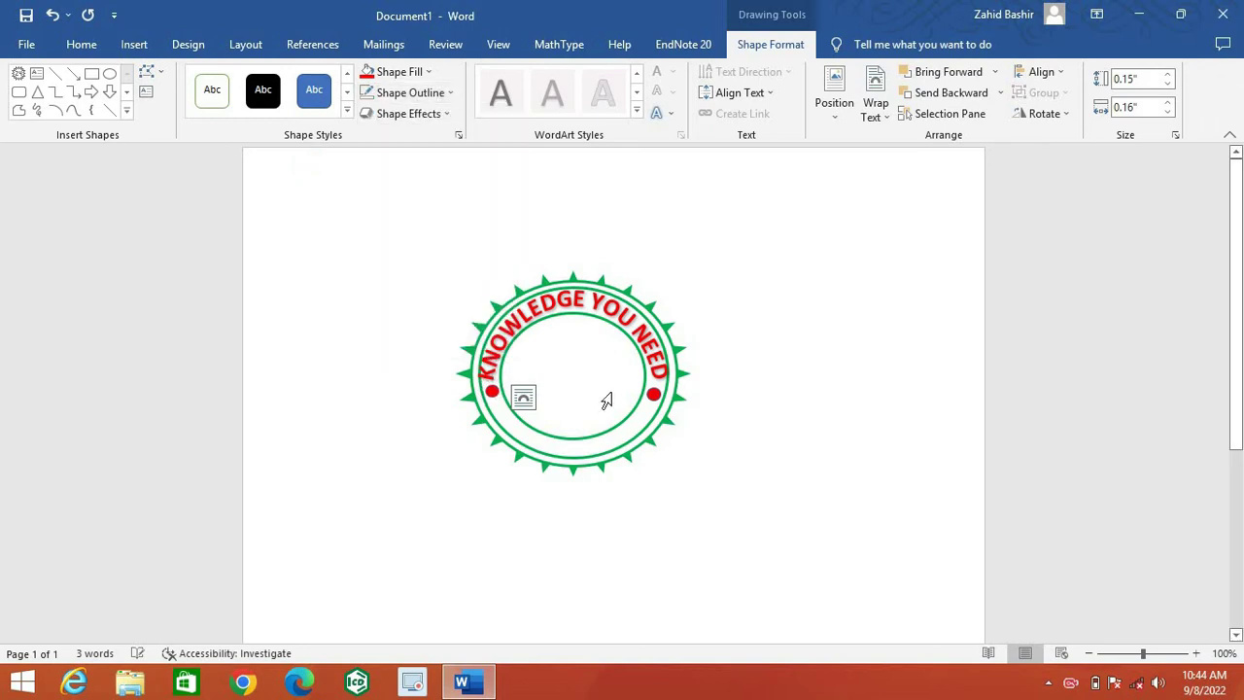
{"action": "left_click", "coordinate": [655, 392]}
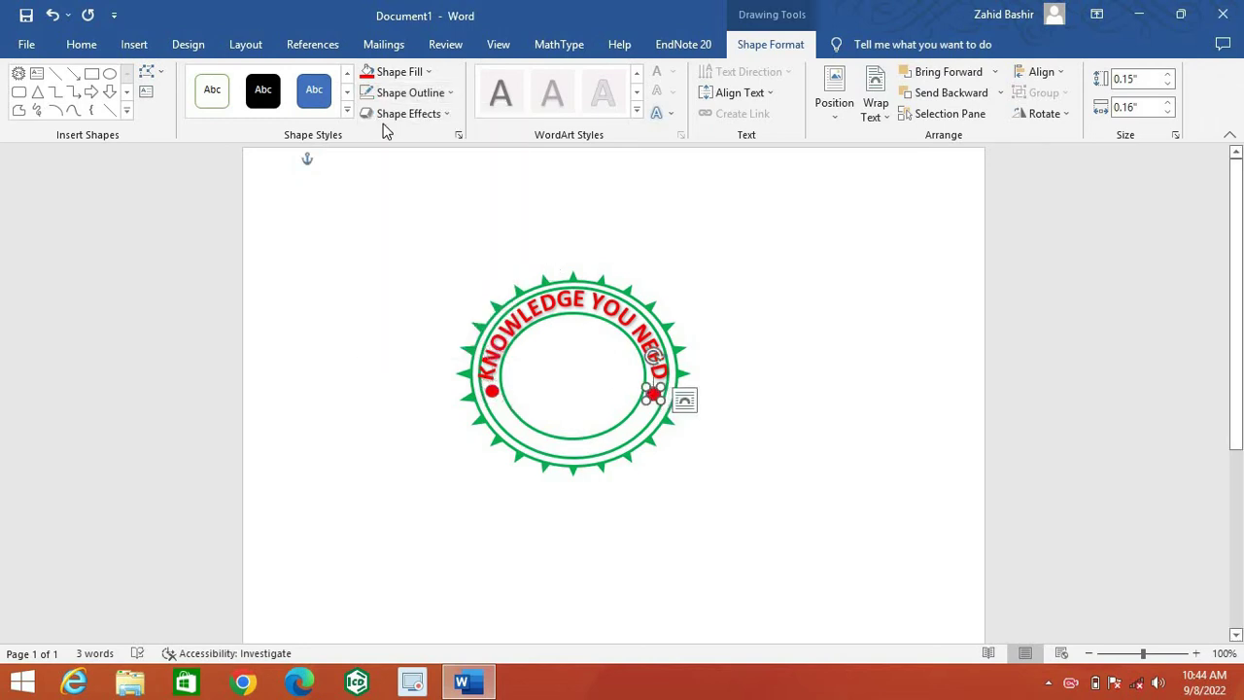
{"action": "left_click", "coordinate": [450, 92]}
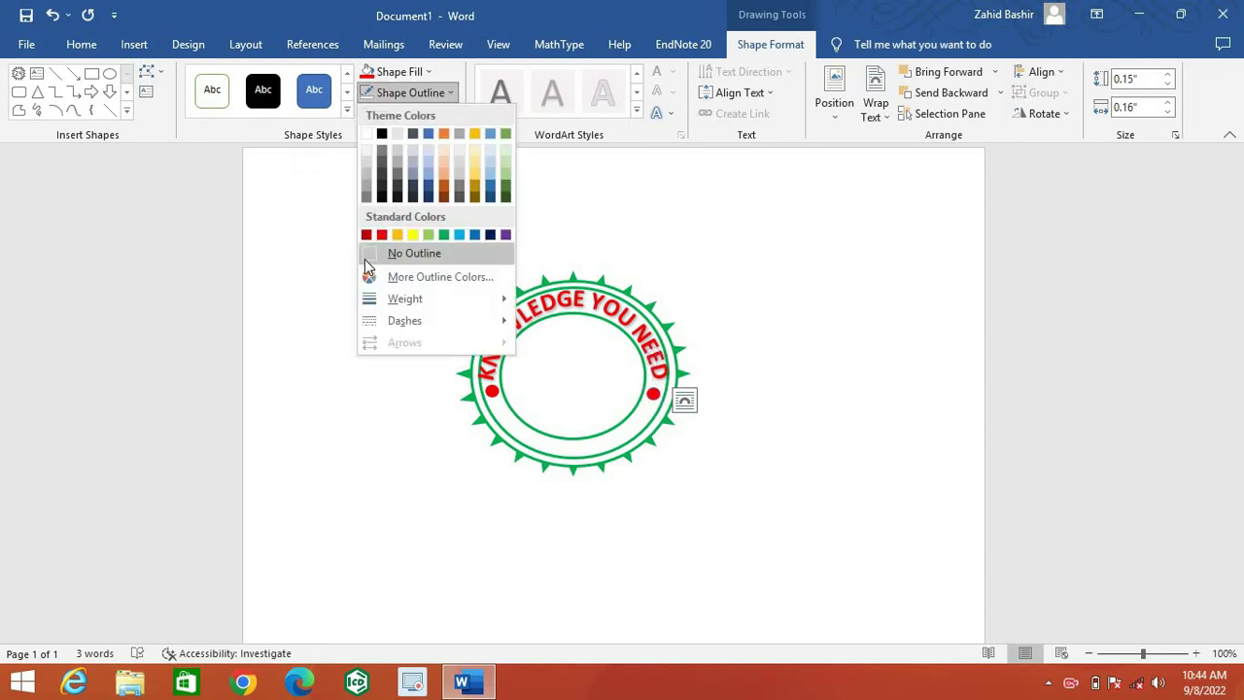
{"action": "left_click", "coordinate": [369, 255]}
{"action": "left_click", "coordinate": [759, 505]}
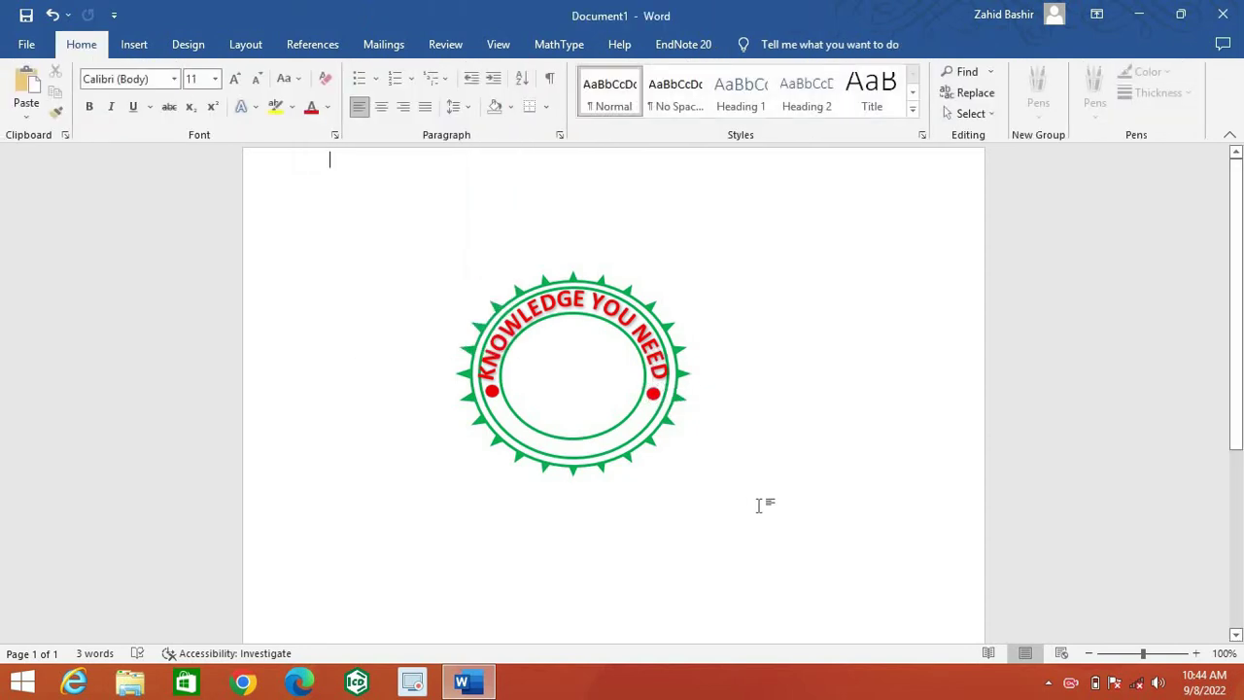
Insert the "seo icon" picture from the Downloads folder and shrink it to about 1.27" square.
{"action": "left_click", "coordinate": [131, 44]}
{"action": "left_click", "coordinate": [186, 115]}
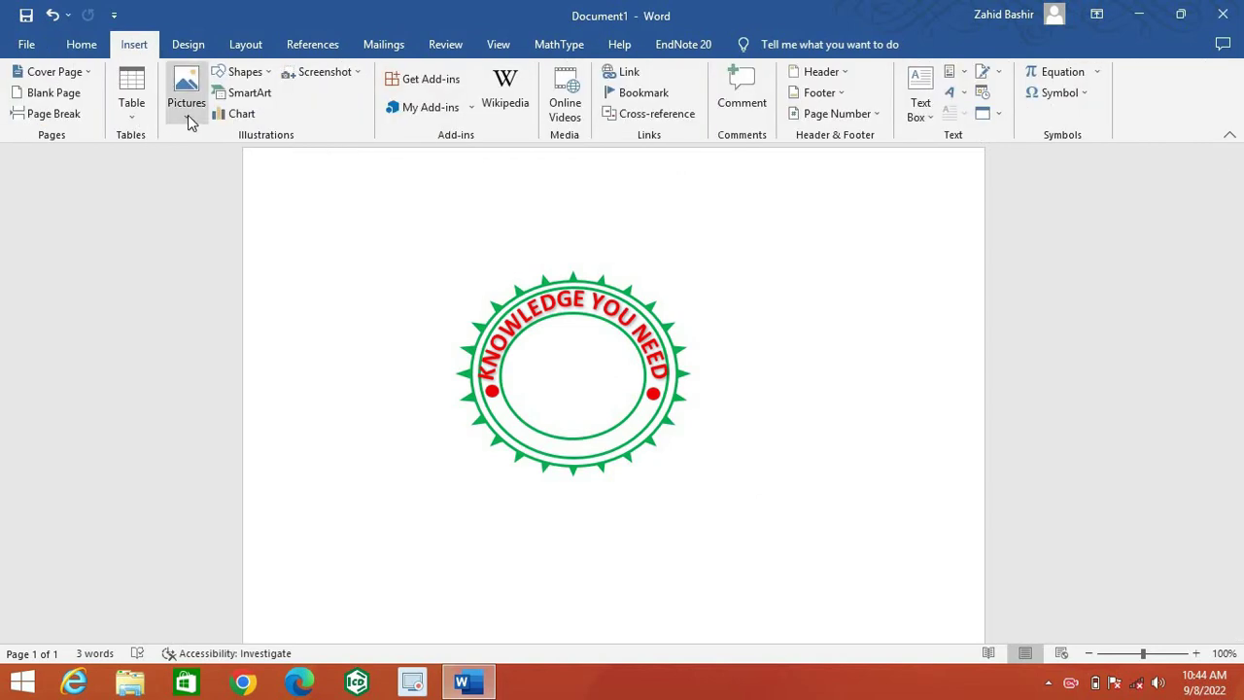
{"action": "left_click", "coordinate": [227, 163]}
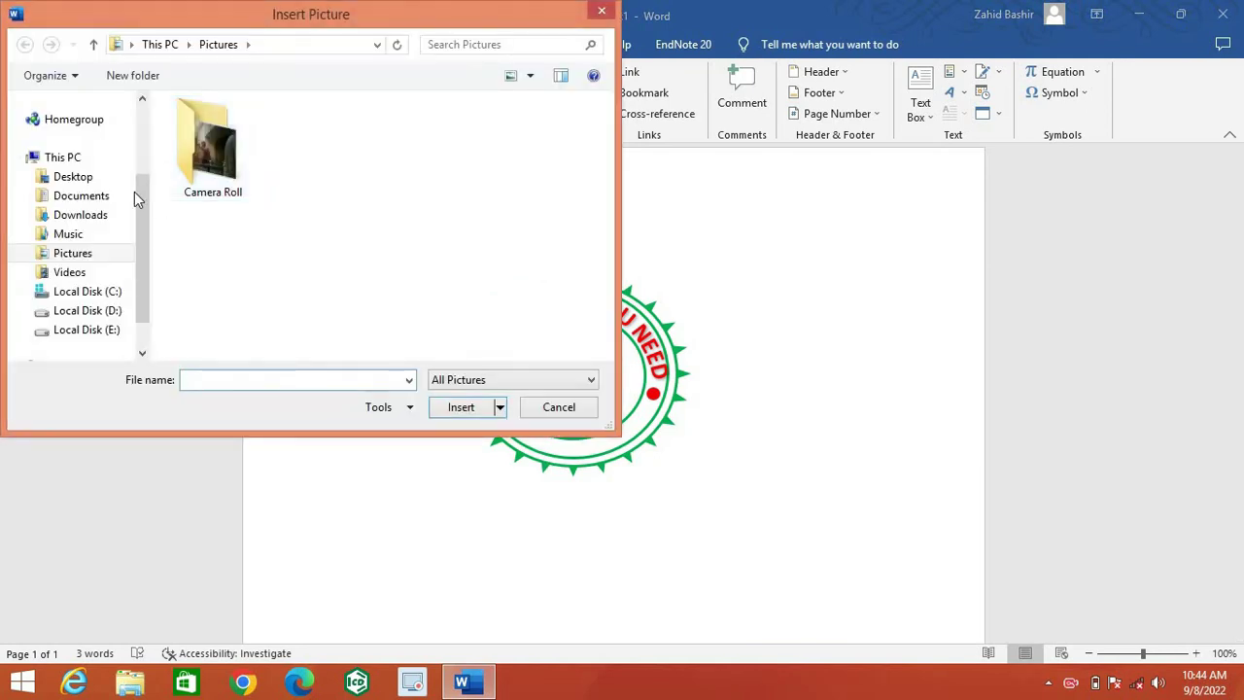
{"action": "left_click", "coordinate": [80, 215]}
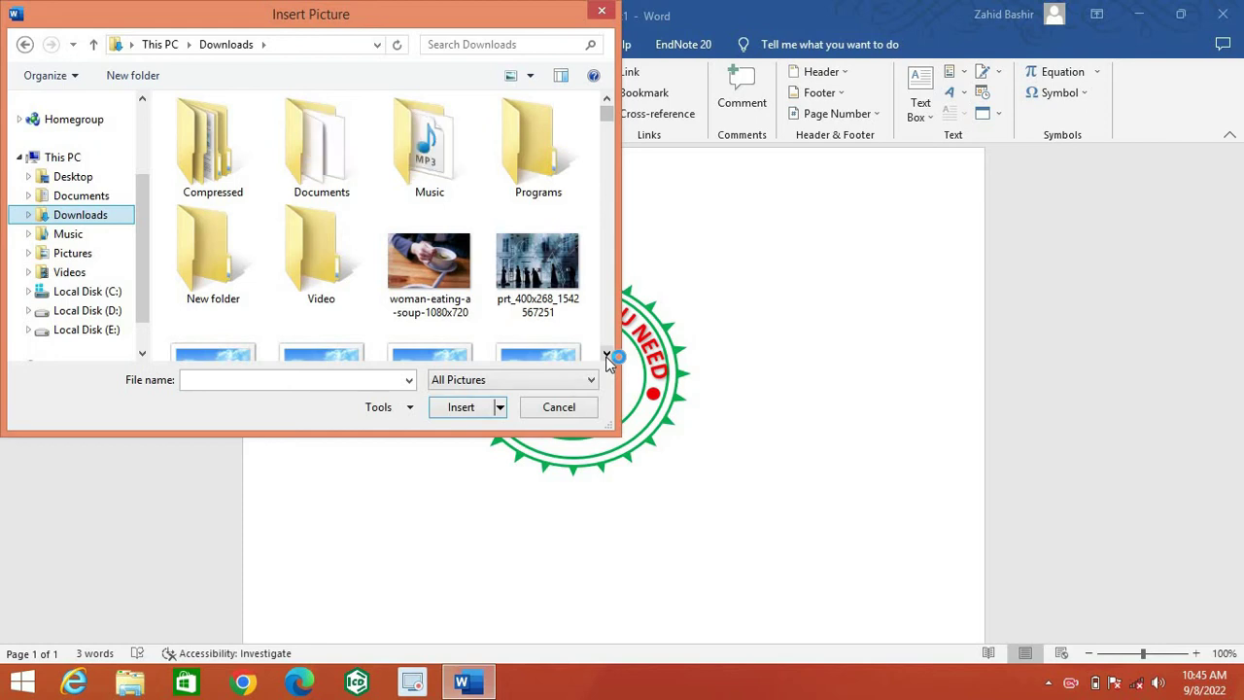
{"action": "left_click", "coordinate": [606, 355]}
{"action": "left_click", "coordinate": [606, 354]}
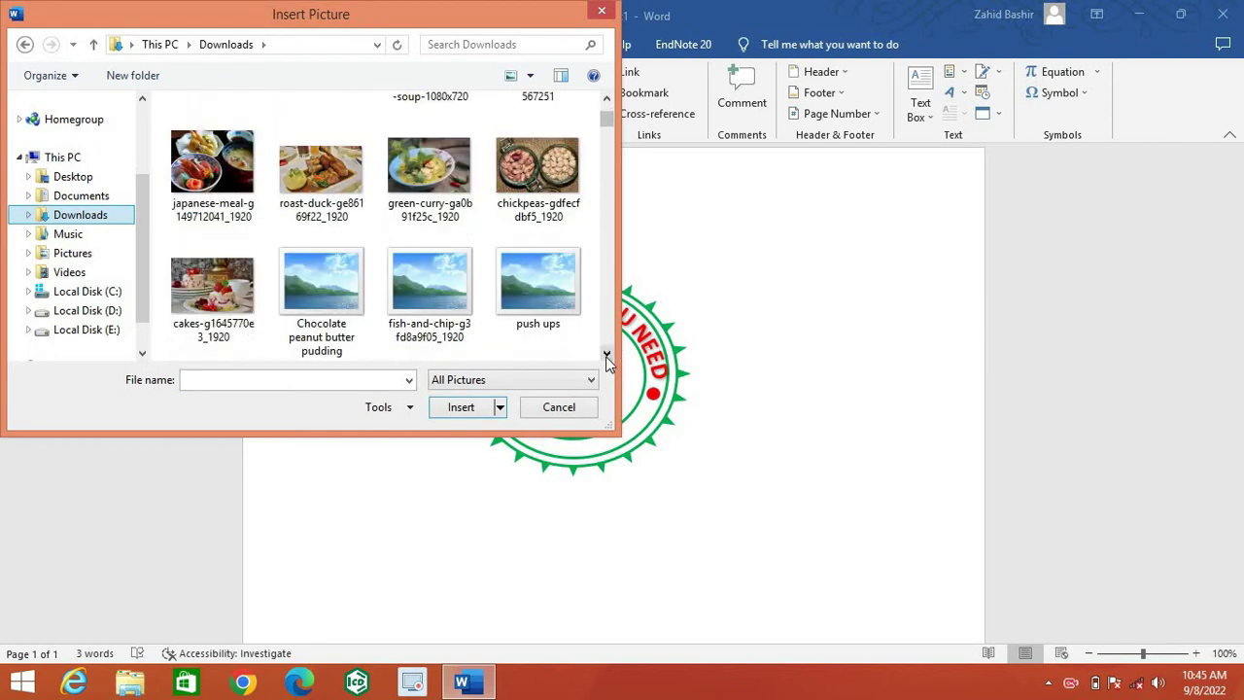
{"action": "left_click", "coordinate": [607, 354]}
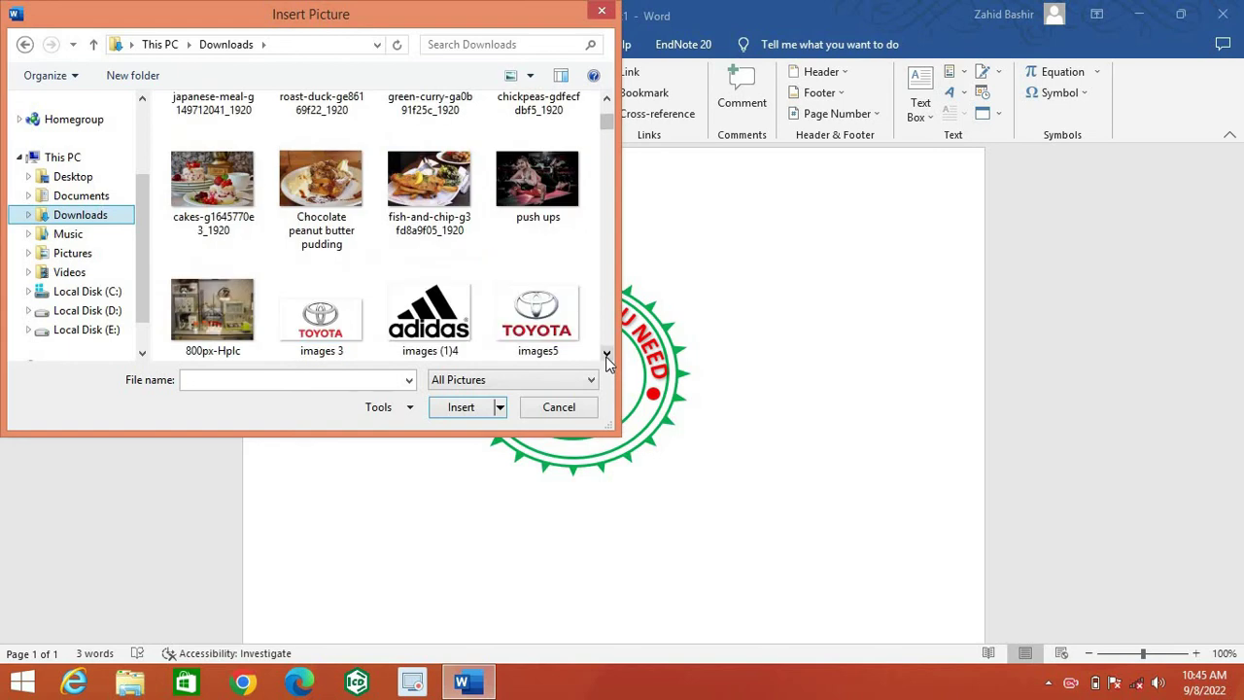
{"action": "left_click", "coordinate": [607, 354]}
{"action": "left_click", "coordinate": [606, 355]}
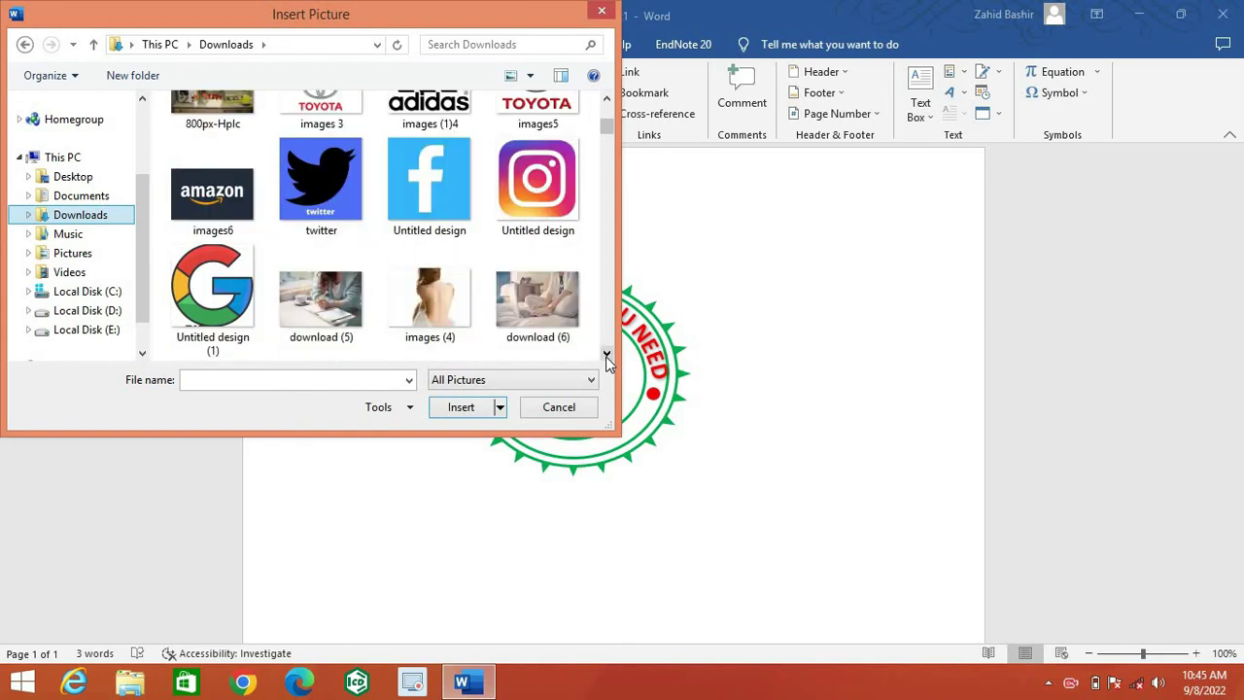
{"action": "left_click", "coordinate": [606, 355]}
{"action": "left_click", "coordinate": [606, 355]}
{"action": "left_click", "coordinate": [606, 354]}
{"action": "left_click", "coordinate": [606, 355]}
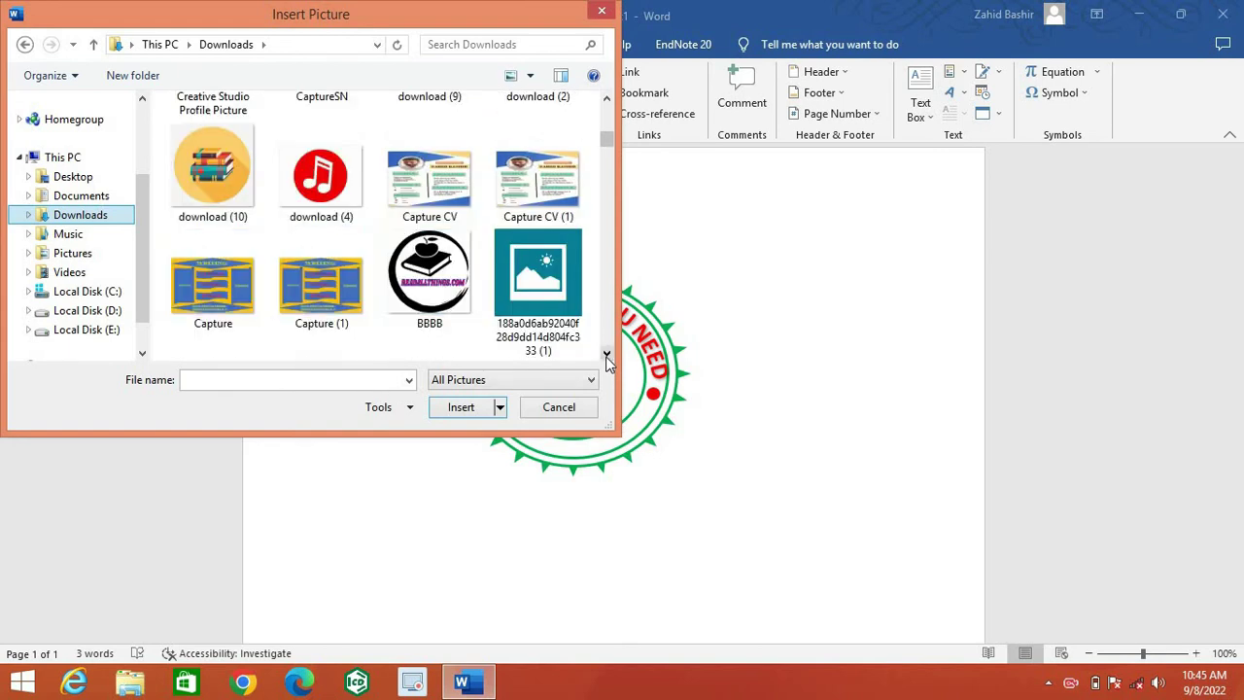
{"action": "left_click", "coordinate": [606, 355]}
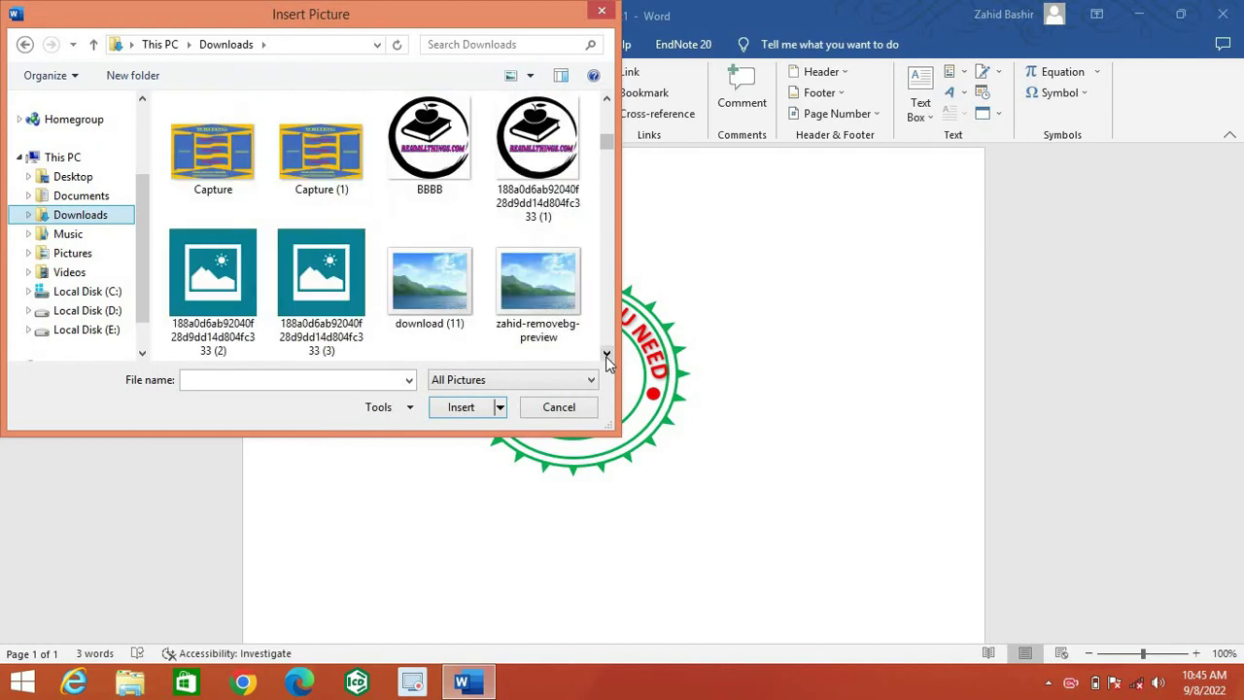
{"action": "left_click", "coordinate": [606, 355]}
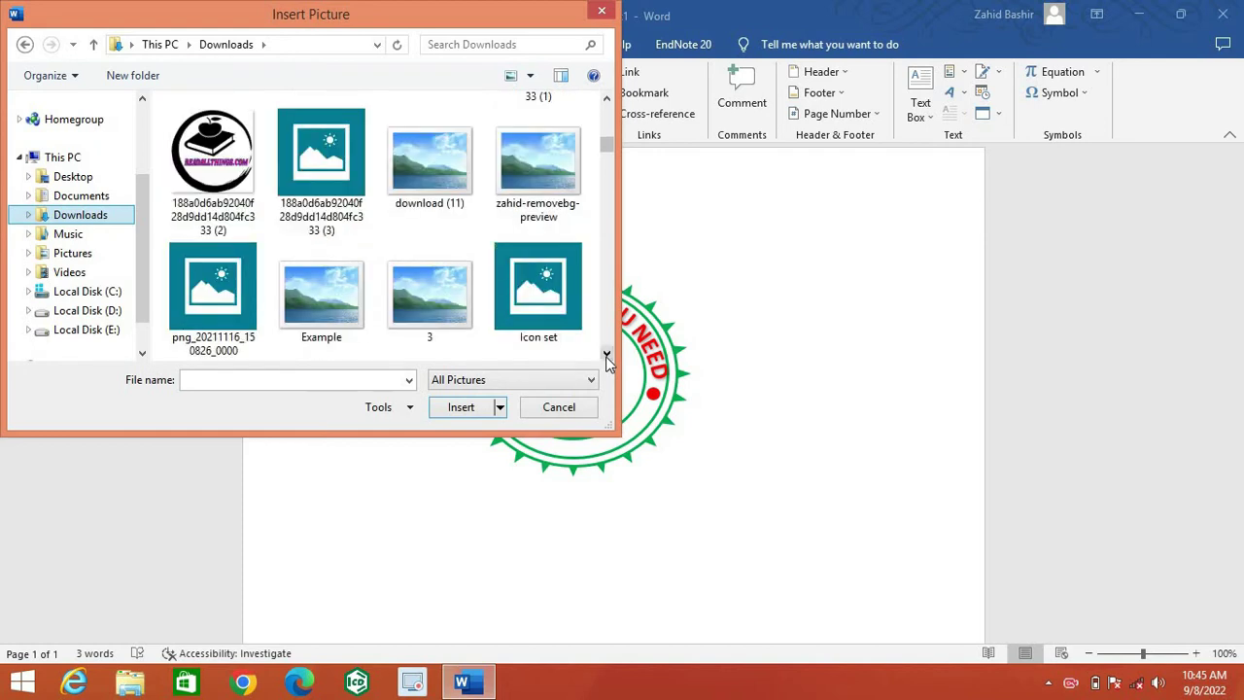
{"action": "left_click", "coordinate": [606, 354]}
{"action": "left_click", "coordinate": [606, 354]}
{"action": "left_click", "coordinate": [606, 354]}
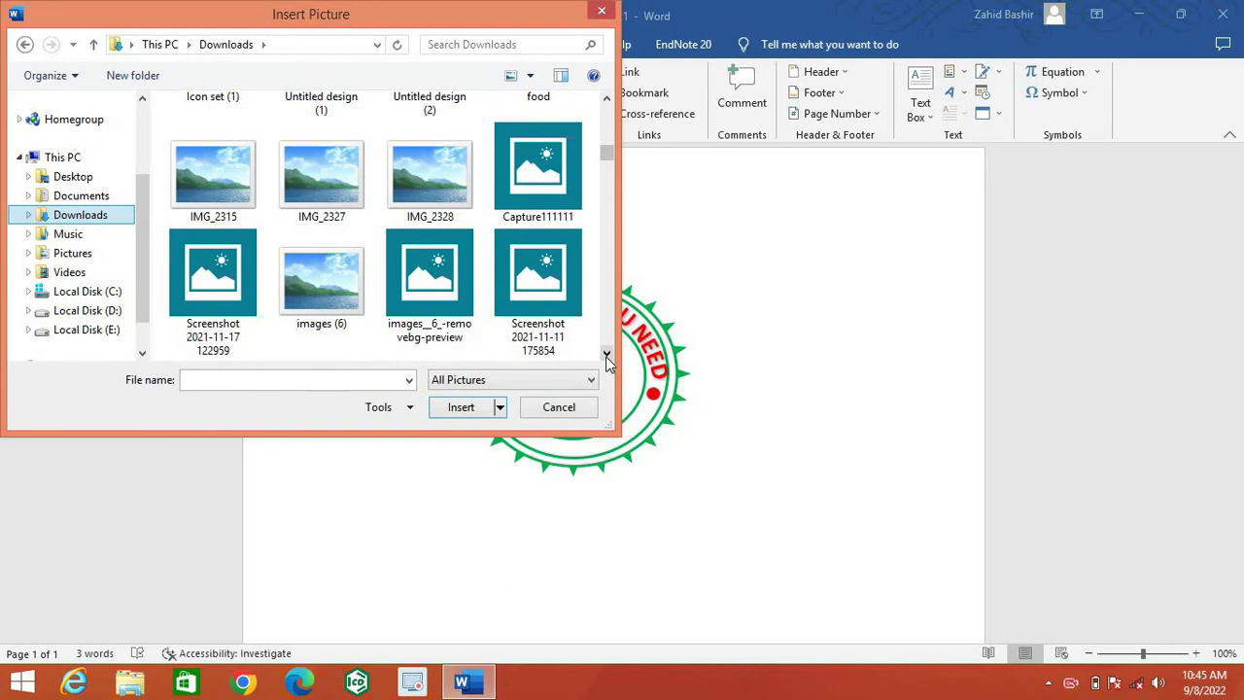
{"action": "left_click", "coordinate": [607, 355]}
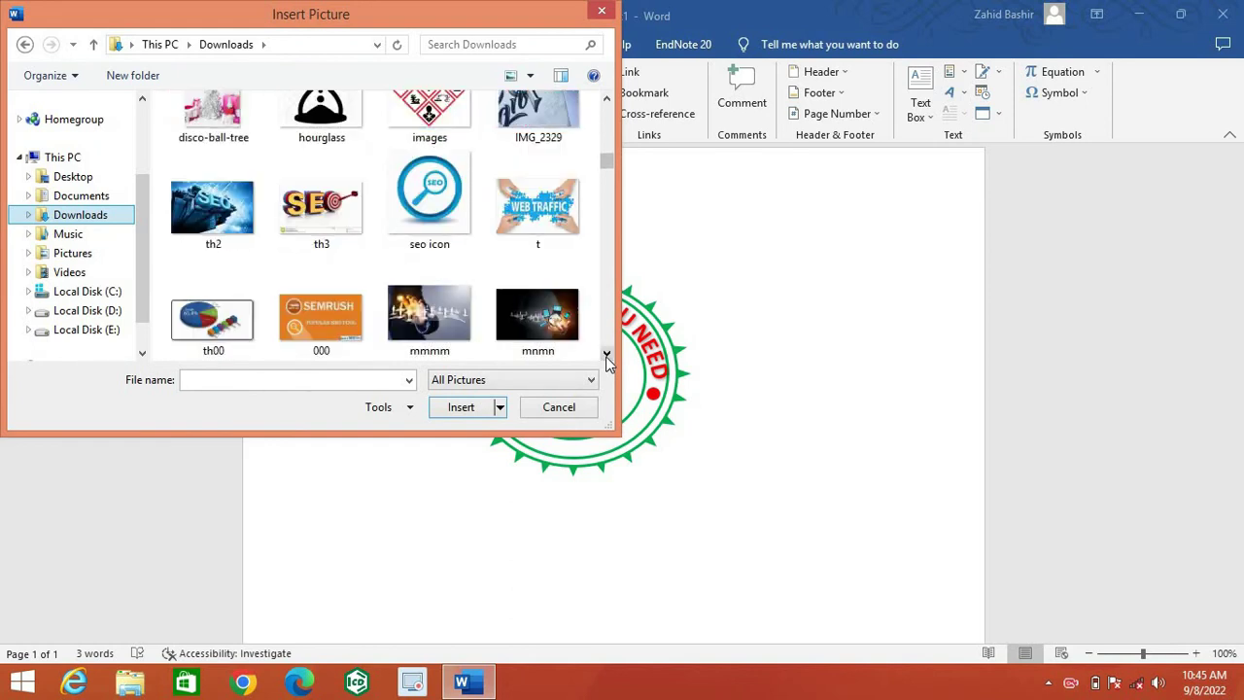
{"action": "left_click", "coordinate": [607, 354]}
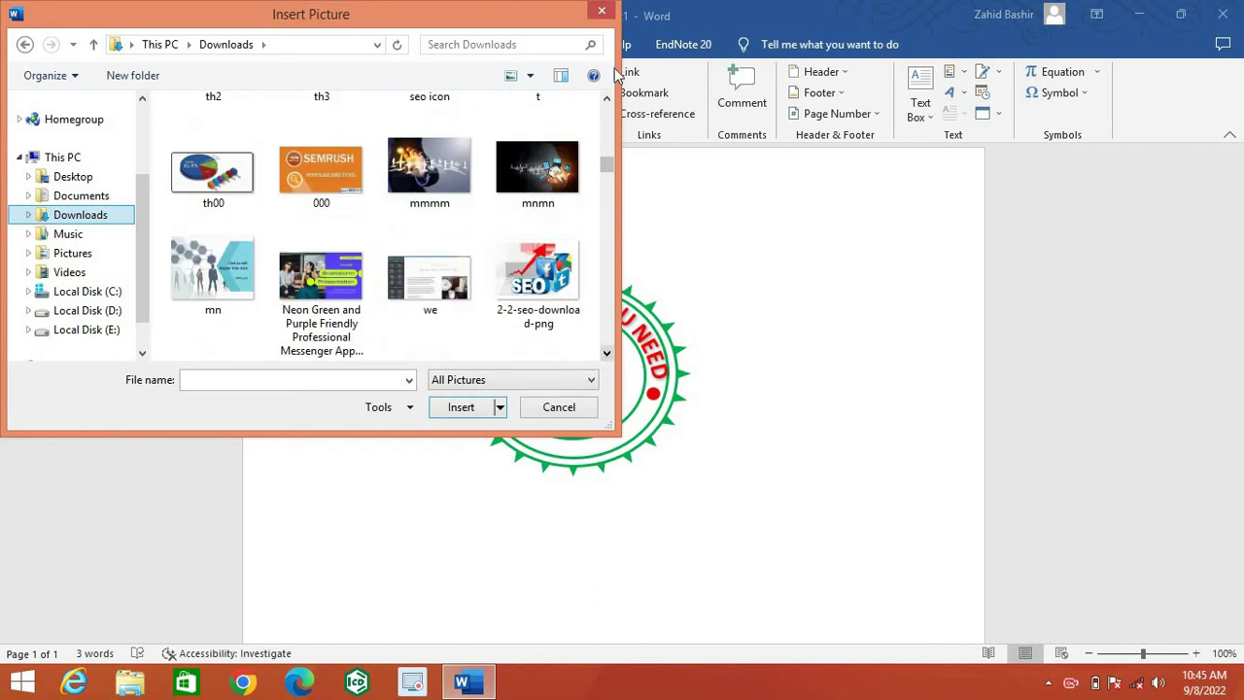
{"action": "left_click", "coordinate": [606, 102]}
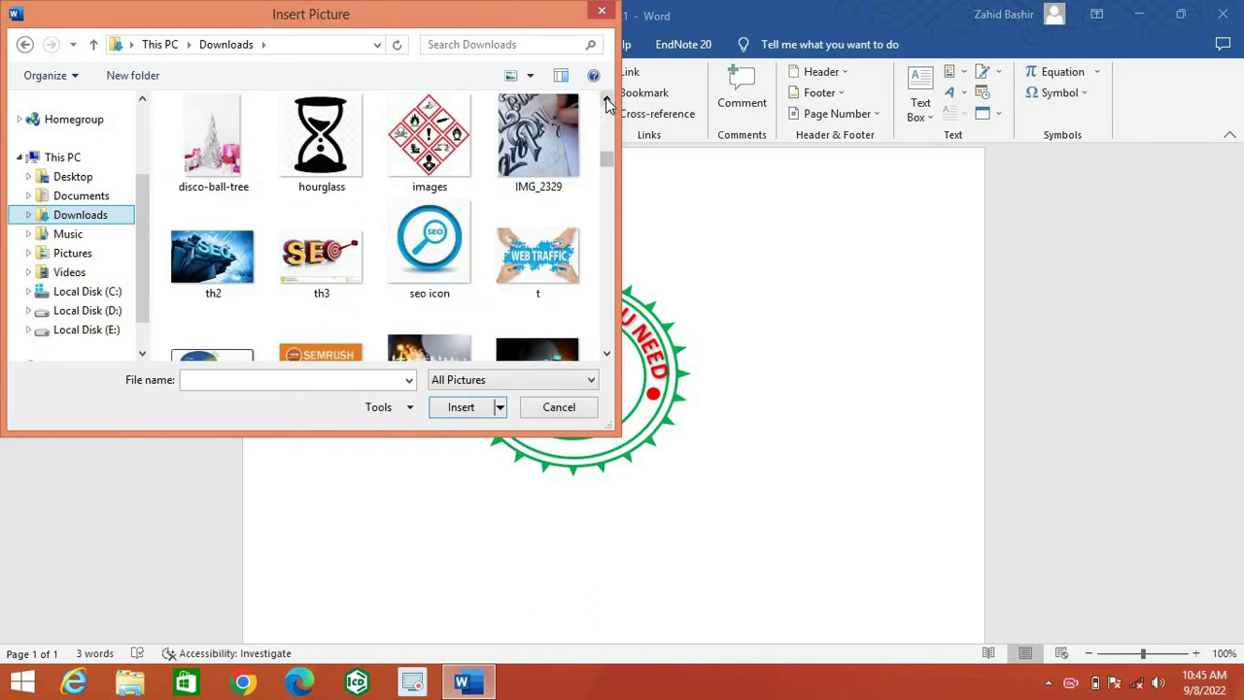
{"action": "left_click", "coordinate": [444, 250]}
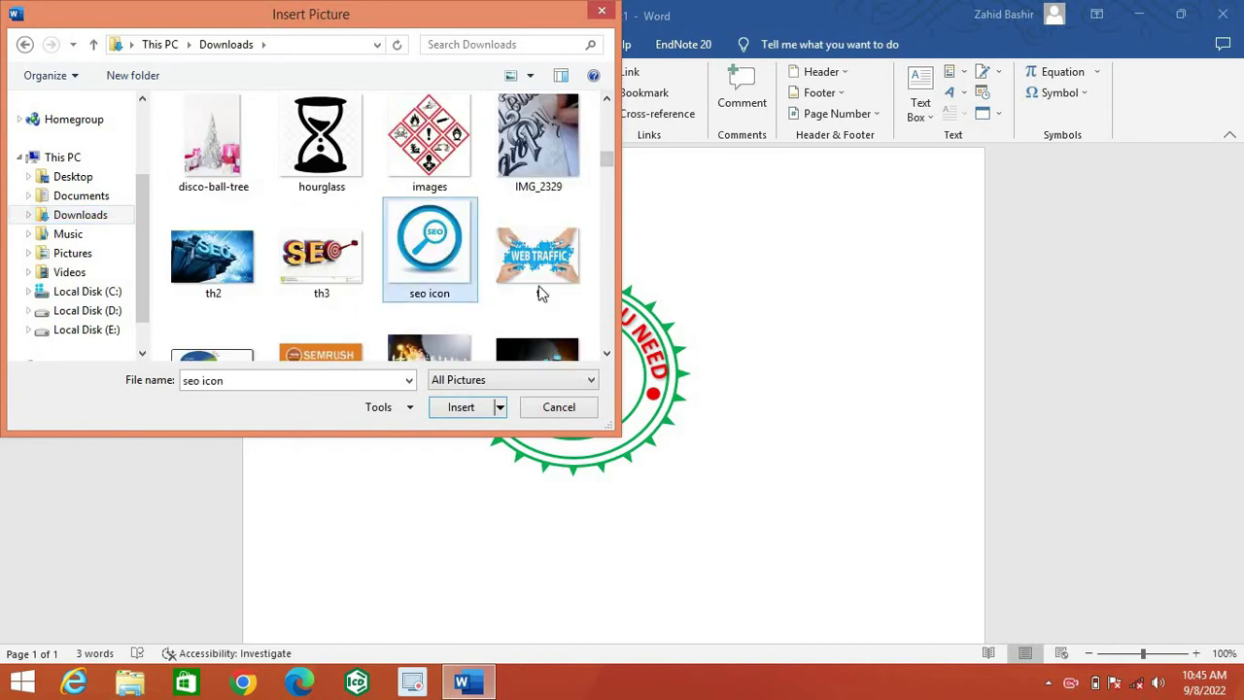
{"action": "left_click", "coordinate": [469, 414]}
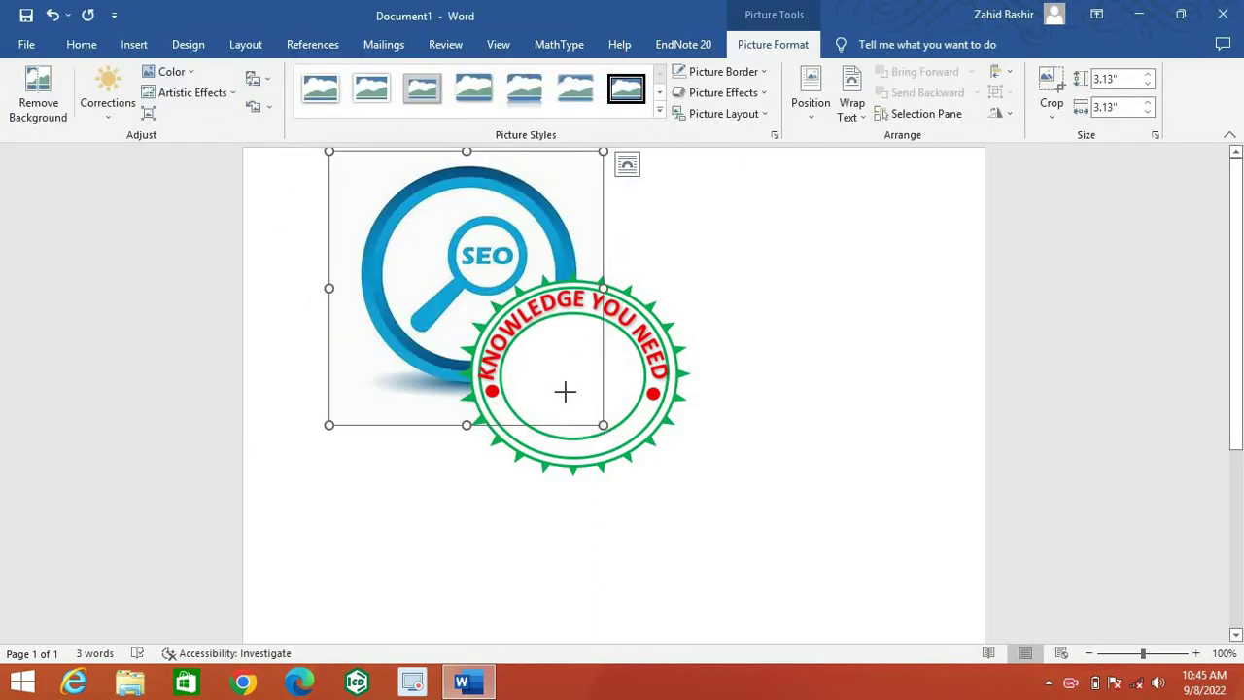
{"action": "left_click_drag", "start_coordinate": [565, 391], "coordinate": [441, 262]}
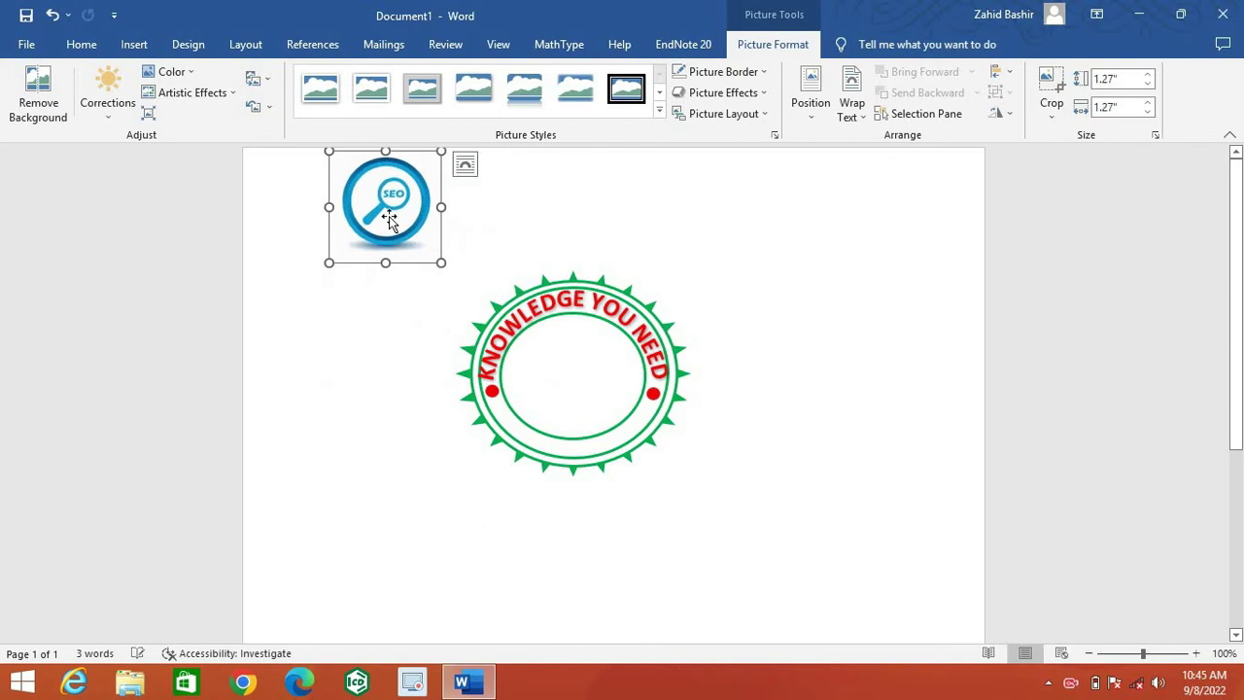
Try to move the inline SEO picture into the centre of the seal, and undo the move.
{"action": "left_click_drag", "start_coordinate": [389, 220], "coordinate": [644, 505]}
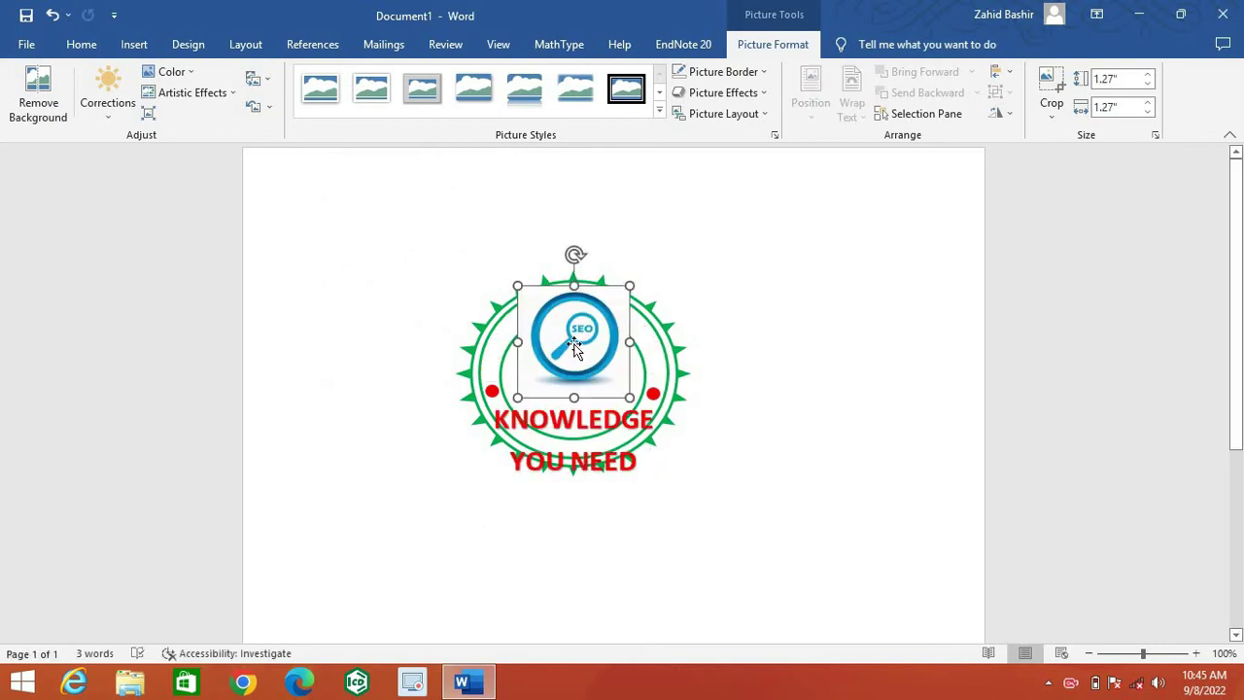
{"action": "mouse_move", "coordinate": [573, 405]}
{"action": "left_mouse_down"}
{"action": "mouse_move", "coordinate": [578, 477]}
{"action": "mouse_move", "coordinate": [580, 413]}
{"action": "left_mouse_up"}
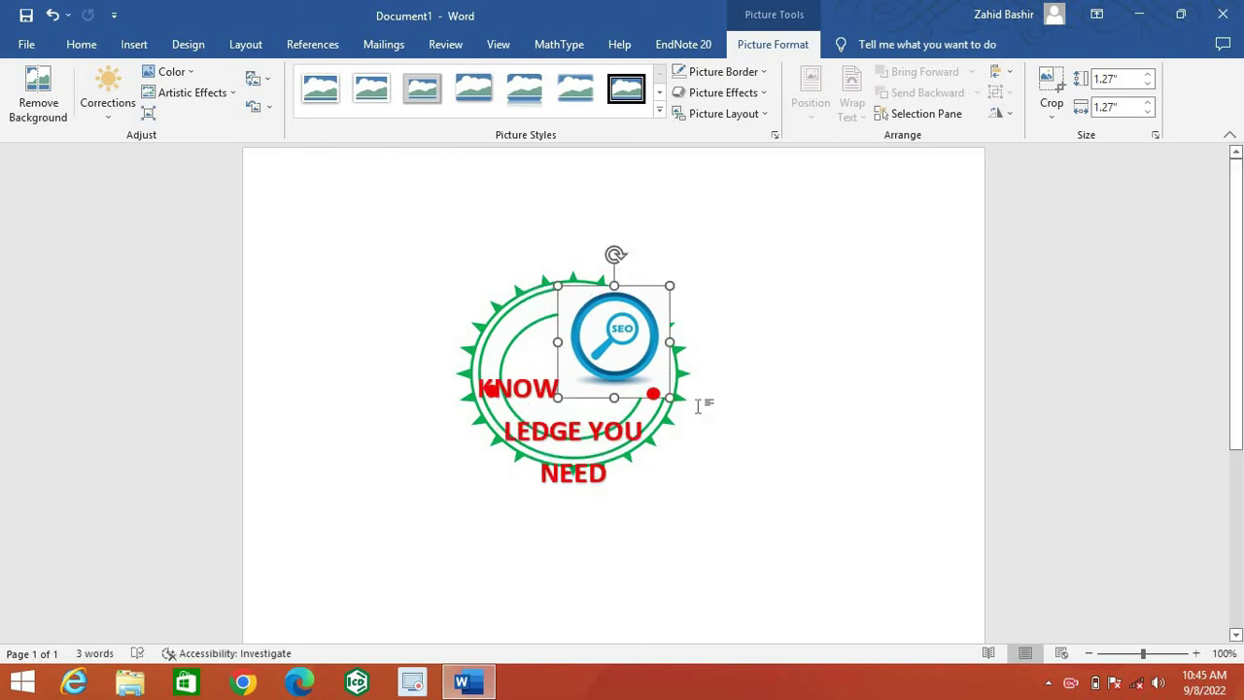
{"action": "left_click", "coordinate": [767, 383]}
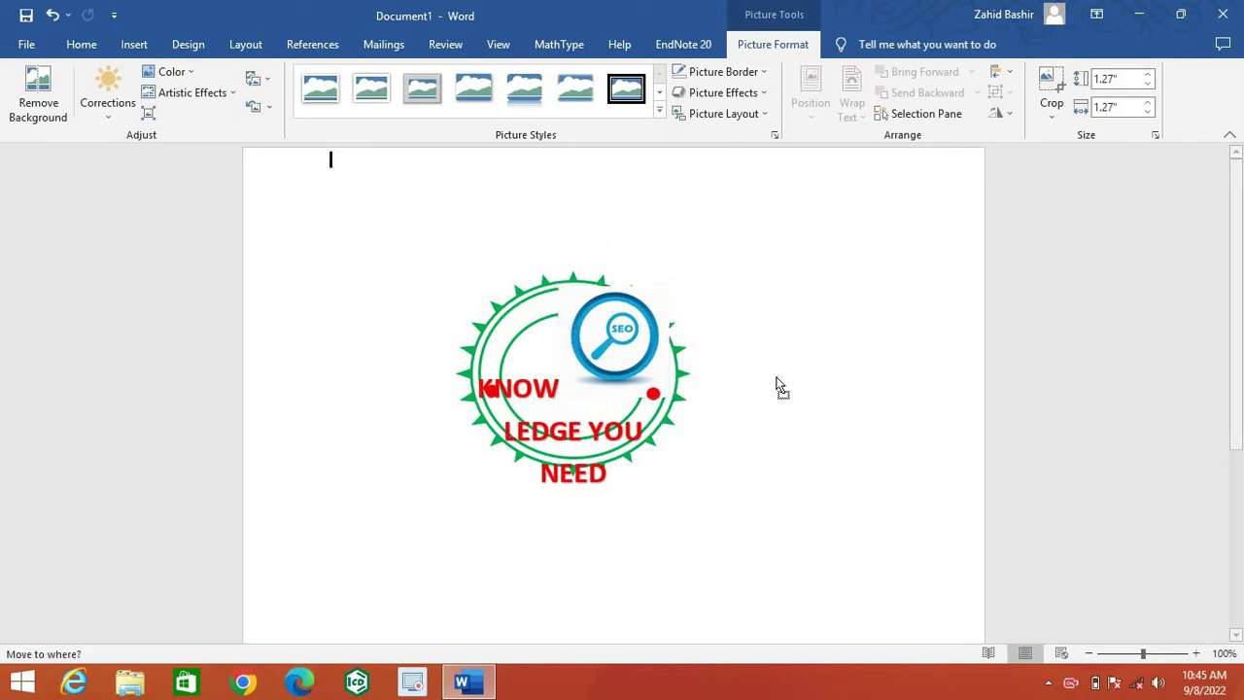
{"action": "key", "text": "ctrl+z"}
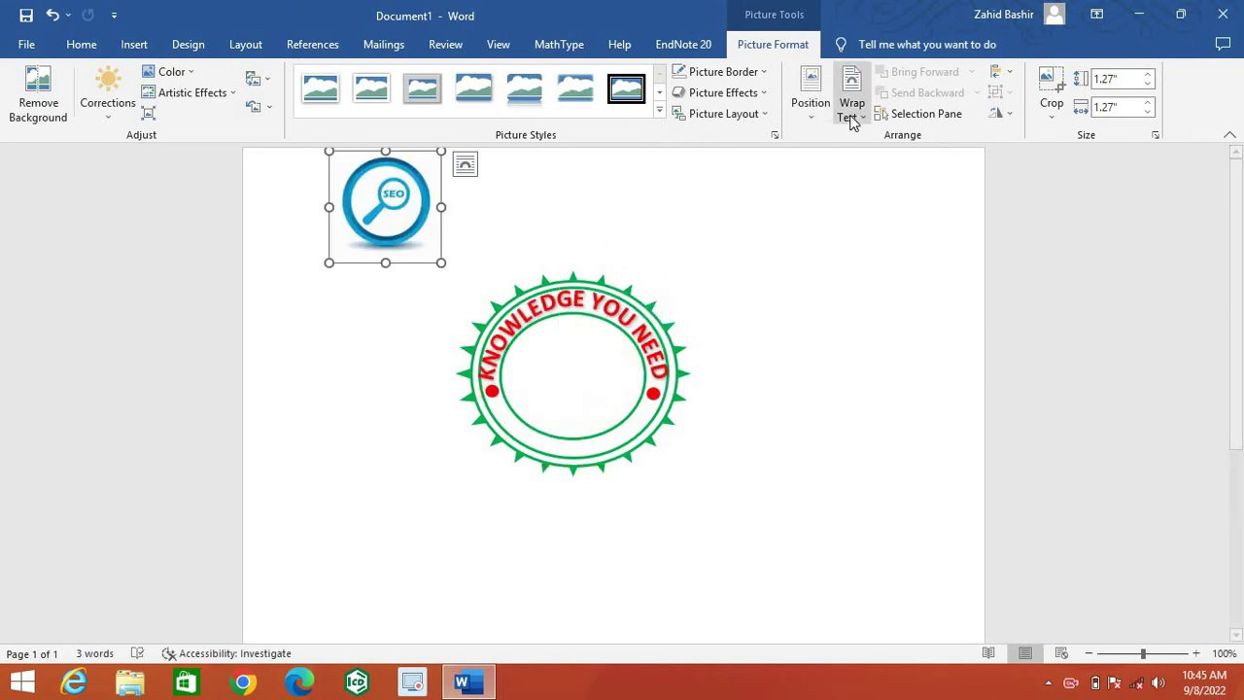
Position the SEO picture at the top centre with text wrapping, and move it into the seal's inner oval.
{"action": "left_click", "coordinate": [817, 115]}
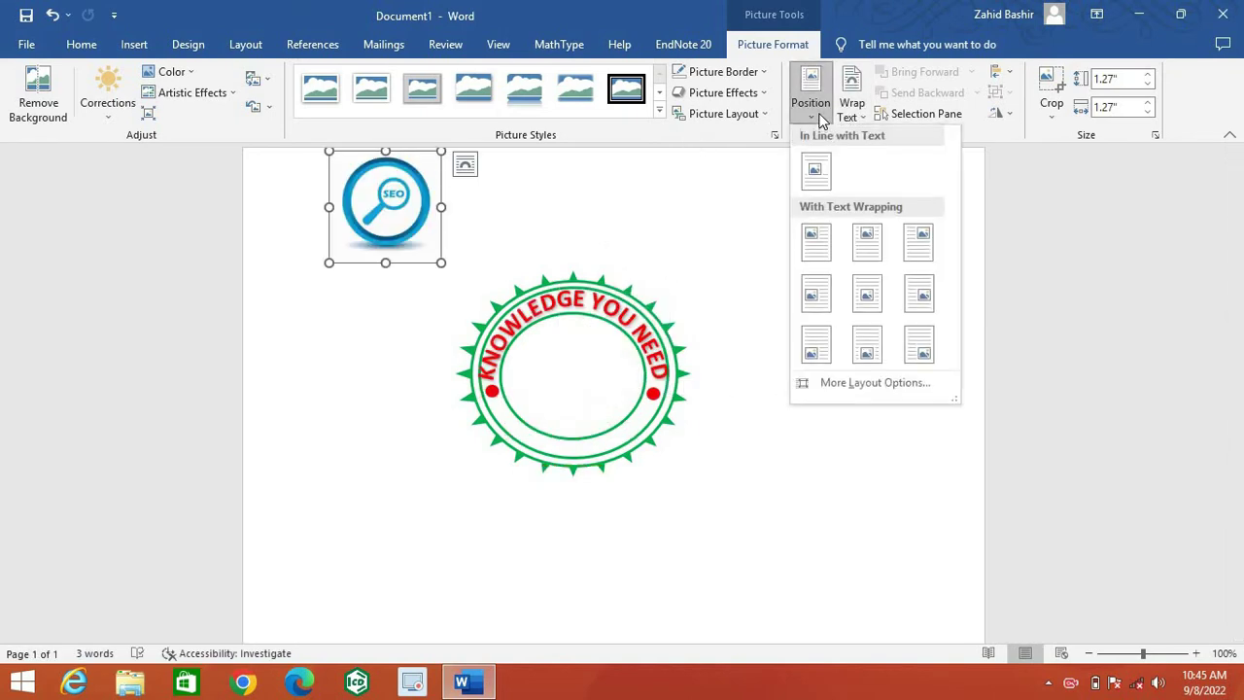
{"action": "left_click", "coordinate": [868, 252]}
{"action": "left_click_drag", "start_coordinate": [618, 222], "coordinate": [574, 403]}
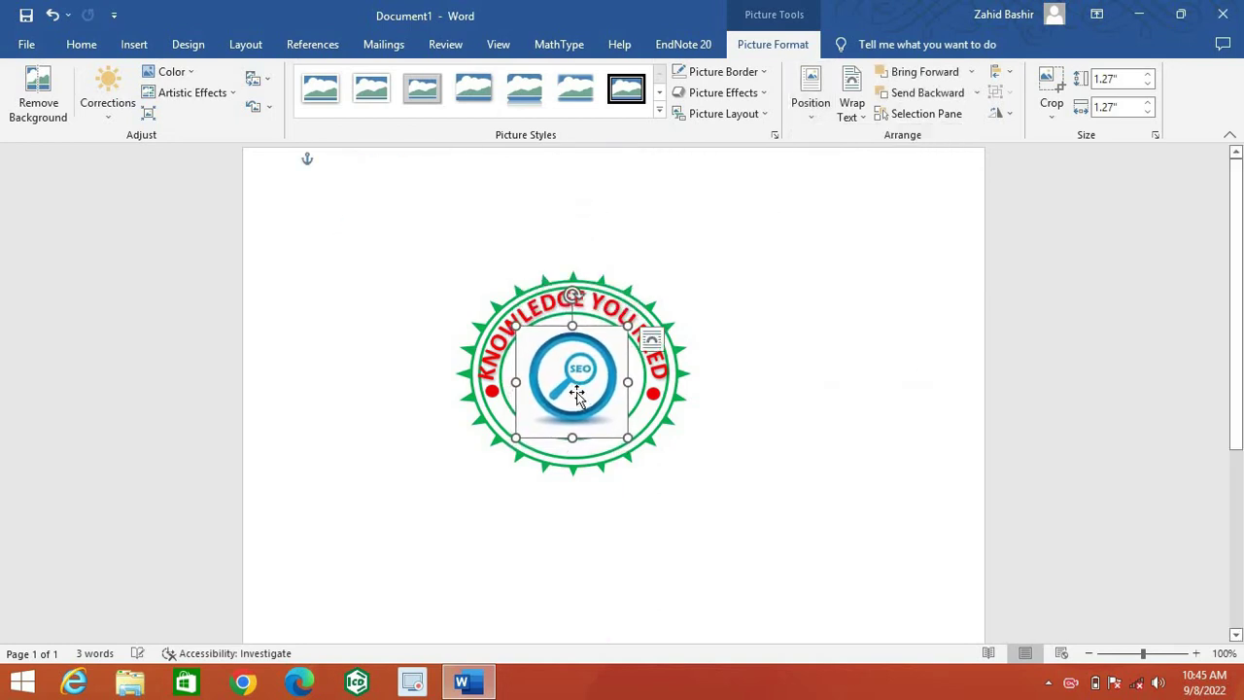
Apply the metallic grey oval frame style to the SEO picture and resize it to about 1.06" high by 1.28" wide, centred in the inner oval.
{"action": "left_click", "coordinate": [659, 116]}
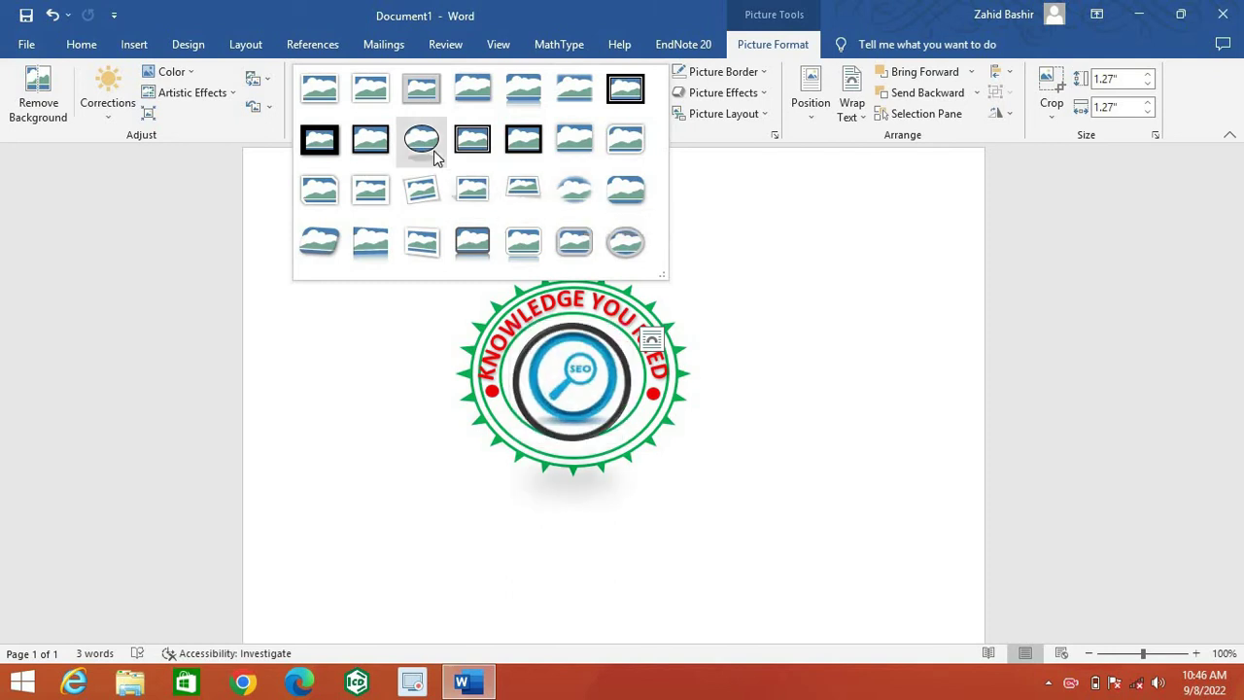
{"action": "left_click", "coordinate": [624, 245]}
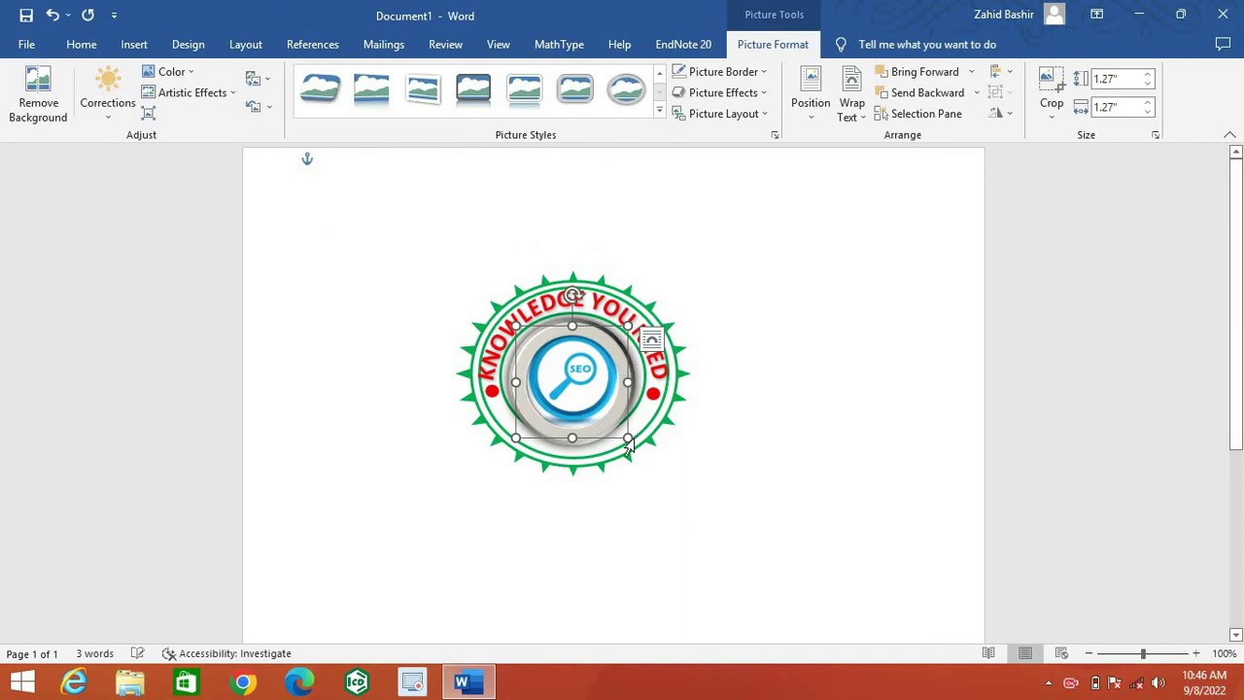
{"action": "left_click_drag", "start_coordinate": [627, 437], "coordinate": [610, 419]}
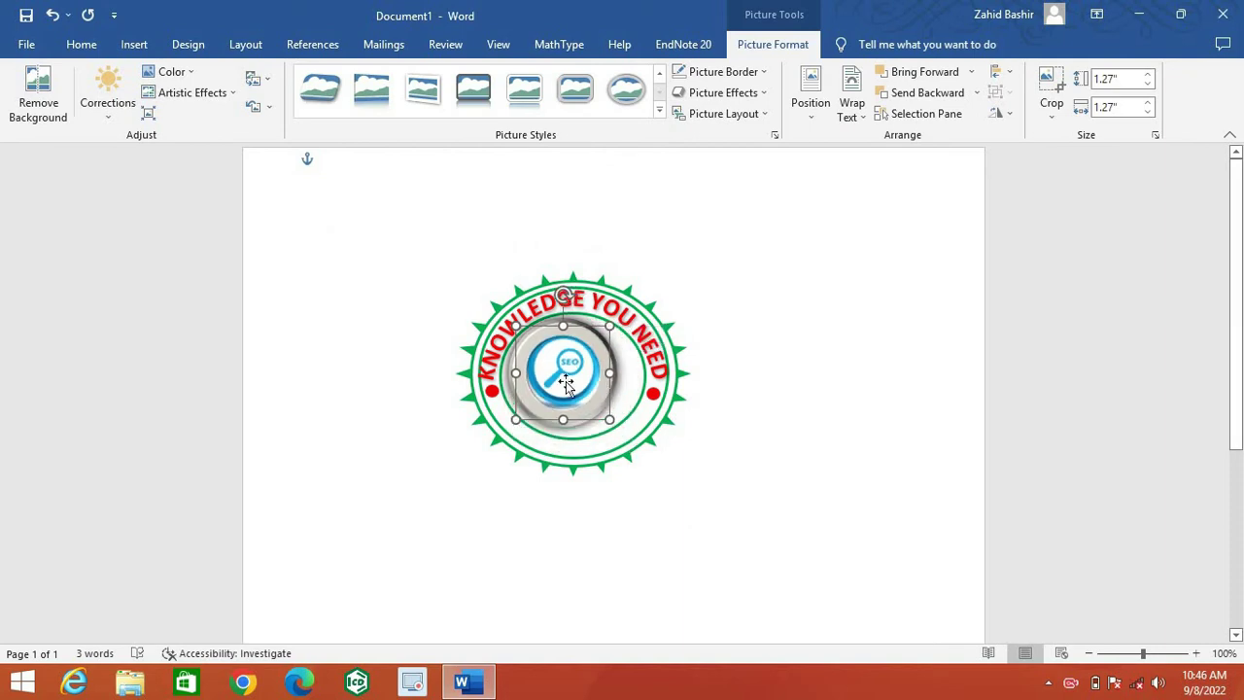
{"action": "left_click_drag", "start_coordinate": [568, 377], "coordinate": [625, 377]}
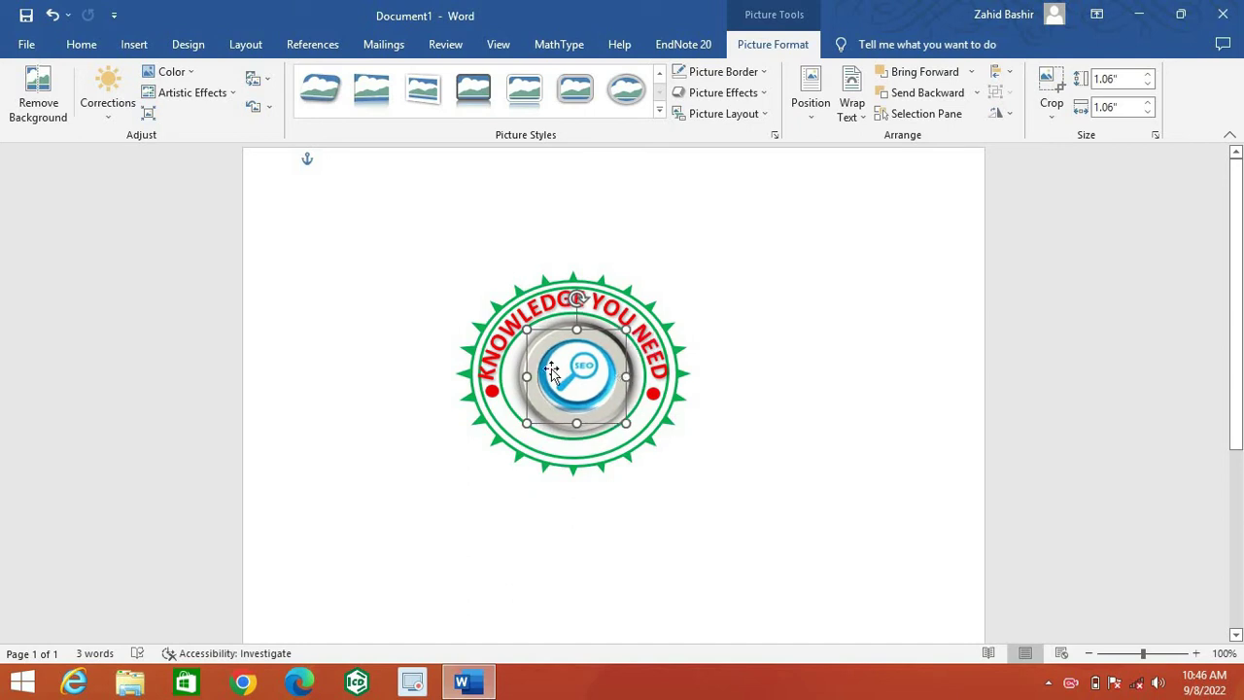
{"action": "left_click_drag", "start_coordinate": [527, 377], "coordinate": [523, 377]}
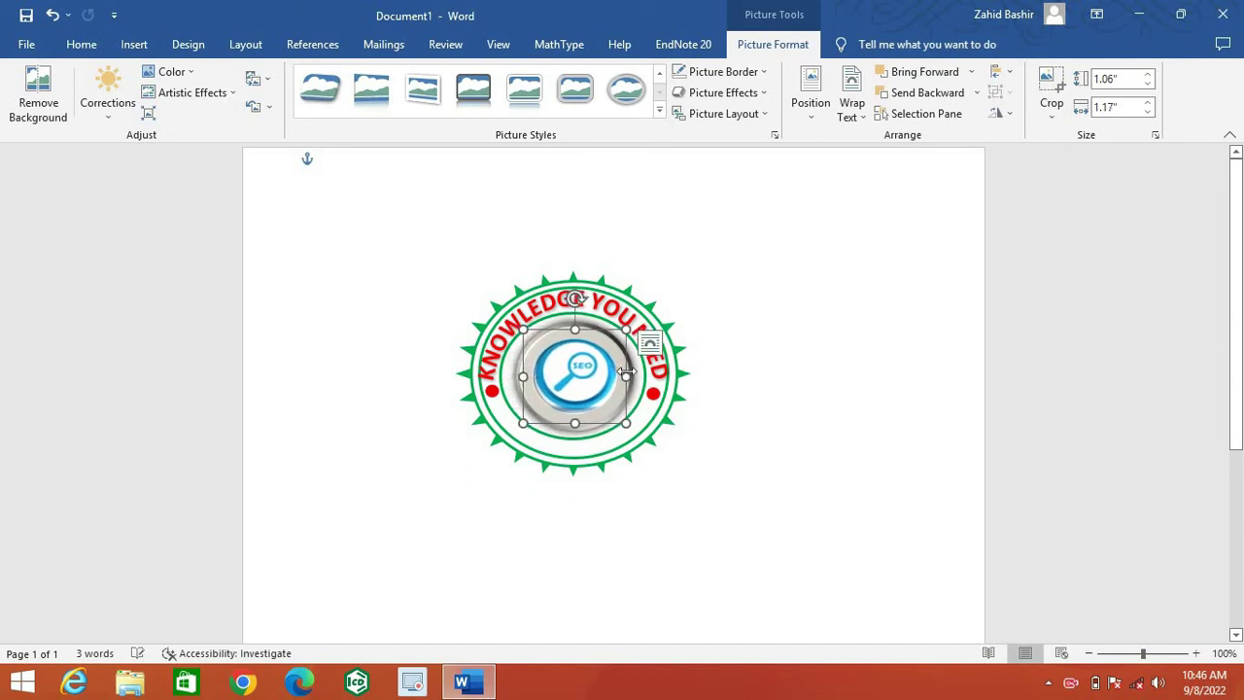
{"action": "left_click_drag", "start_coordinate": [630, 377], "coordinate": [633, 377]}
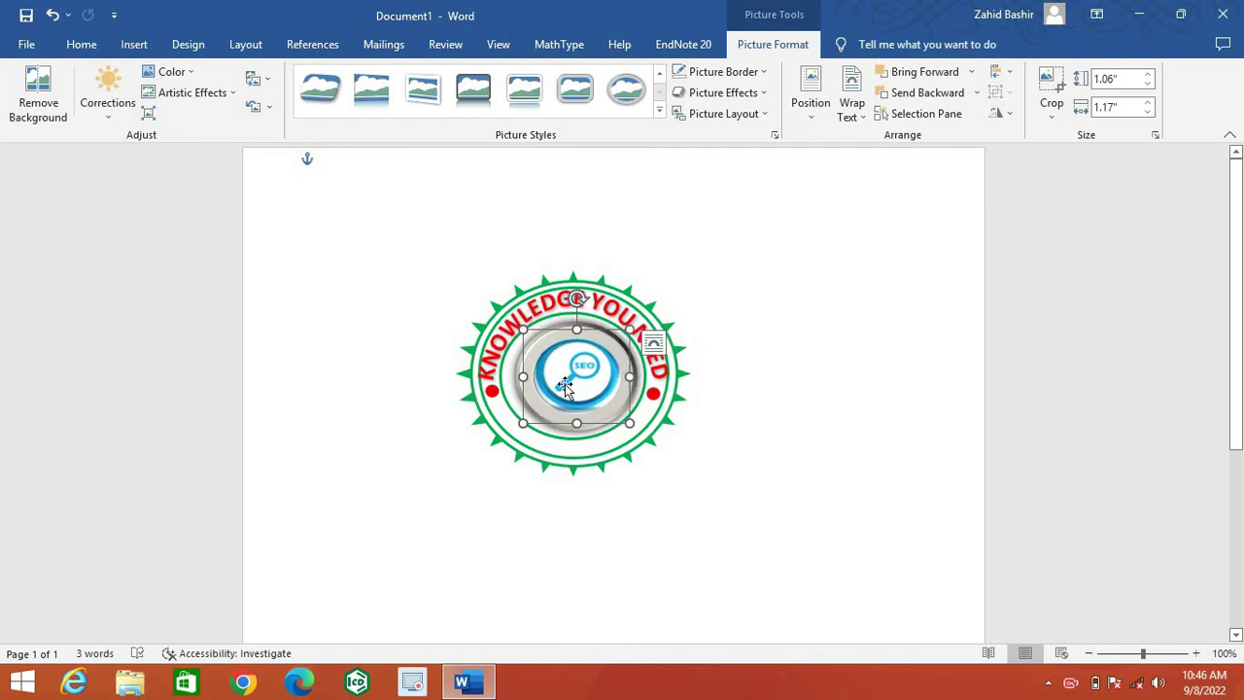
{"action": "left_click_drag", "start_coordinate": [523, 377], "coordinate": [516, 377]}
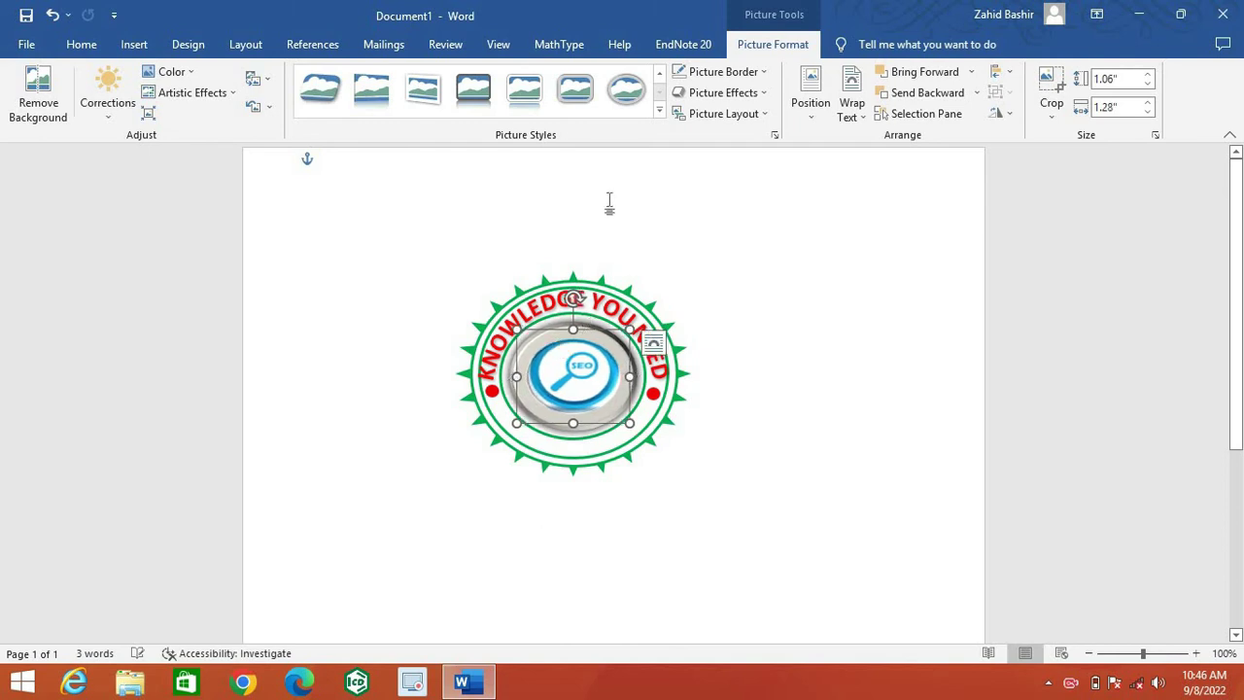
{"action": "left_click", "coordinate": [762, 75]}
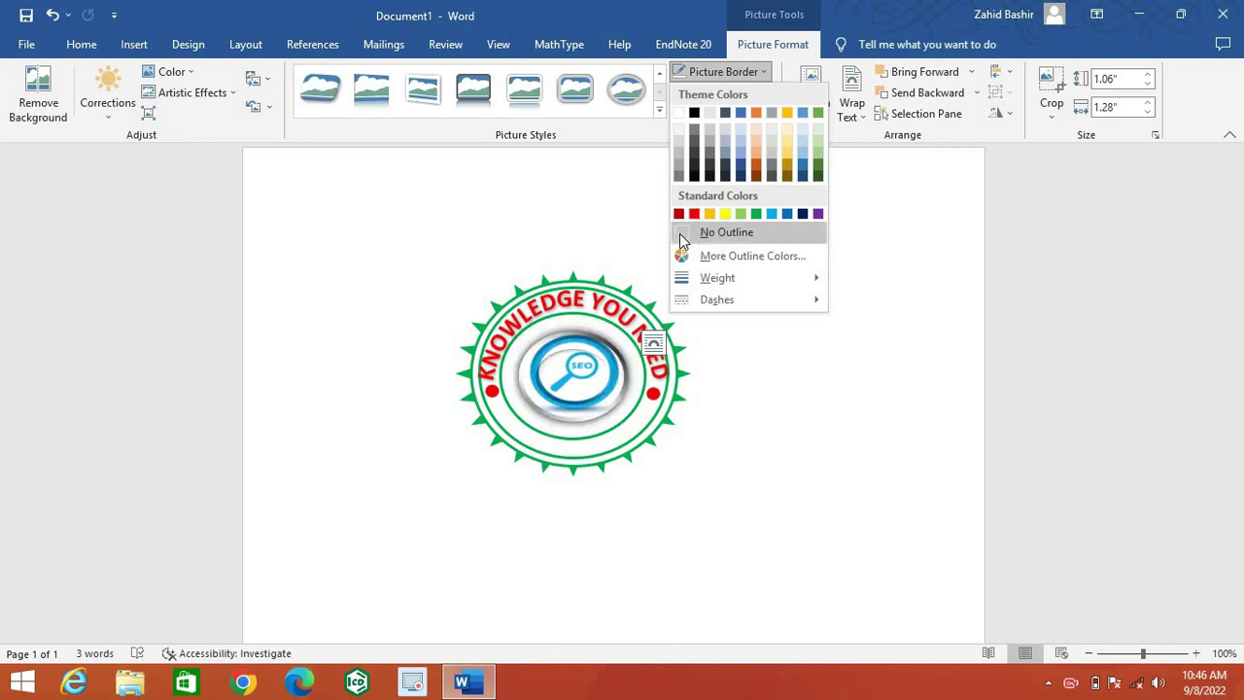
{"action": "left_click", "coordinate": [820, 384]}
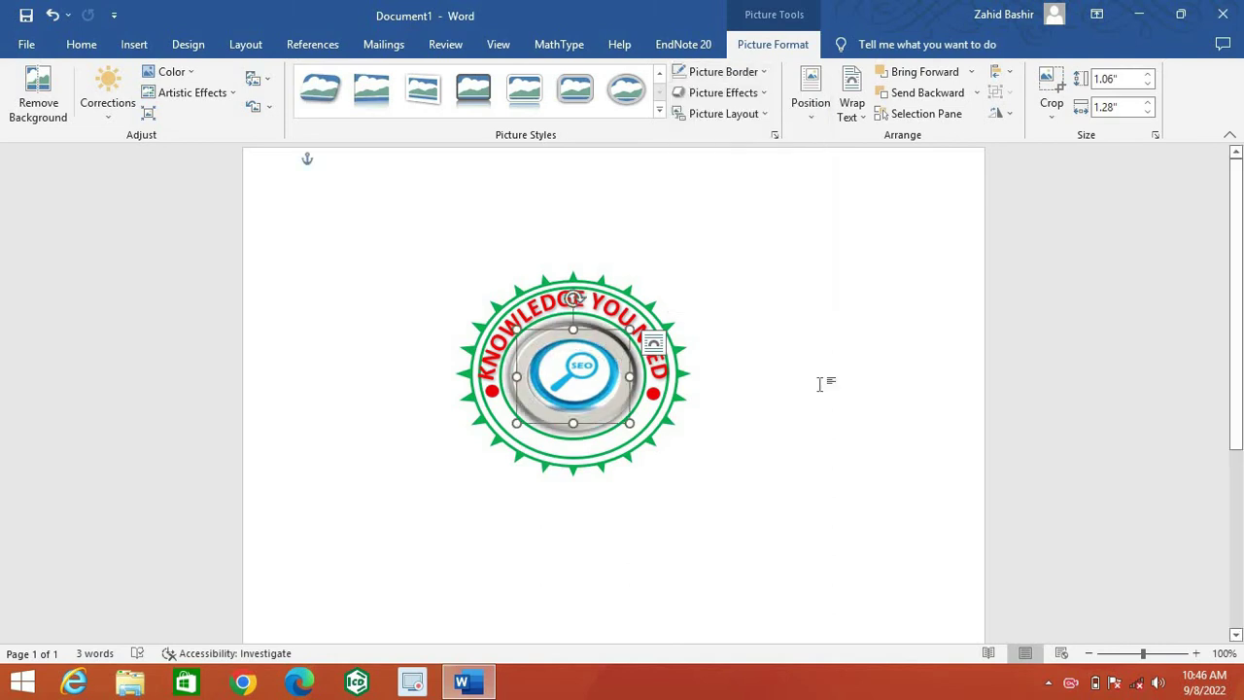
{"action": "left_click", "coordinate": [819, 384]}
Change the central SEO picture's style to the soft-edged oval without a frame.
{"action": "left_click", "coordinate": [583, 386]}
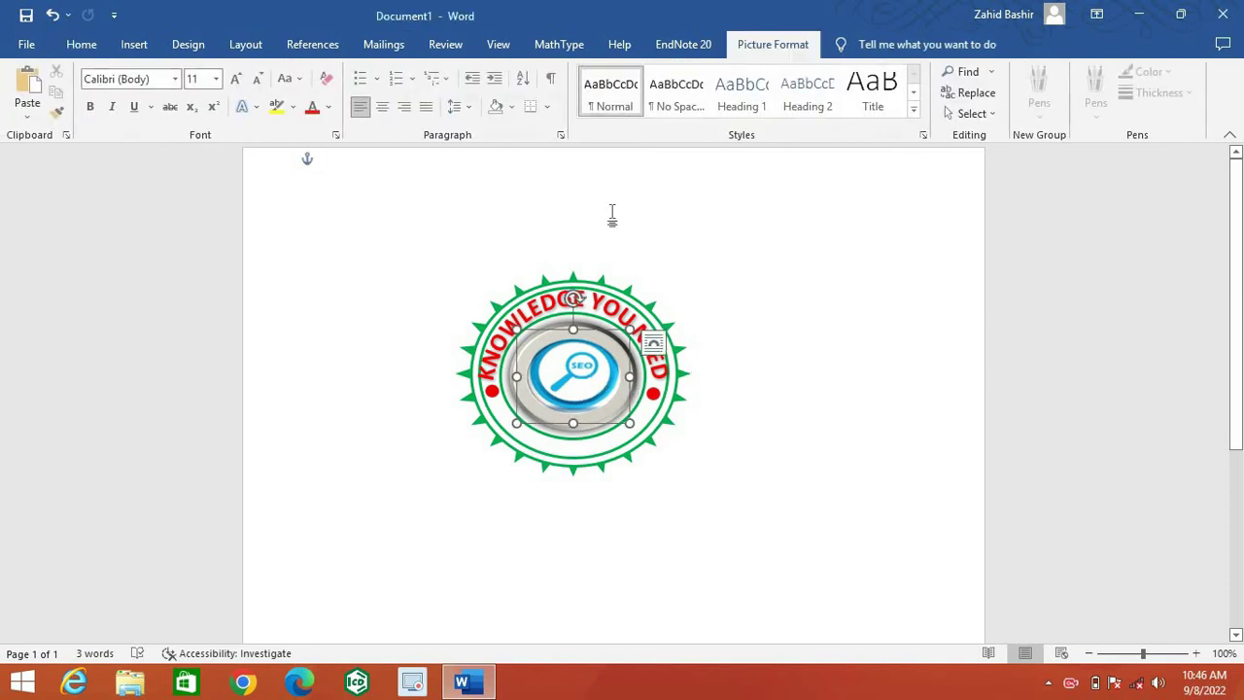
{"action": "left_click", "coordinate": [655, 110]}
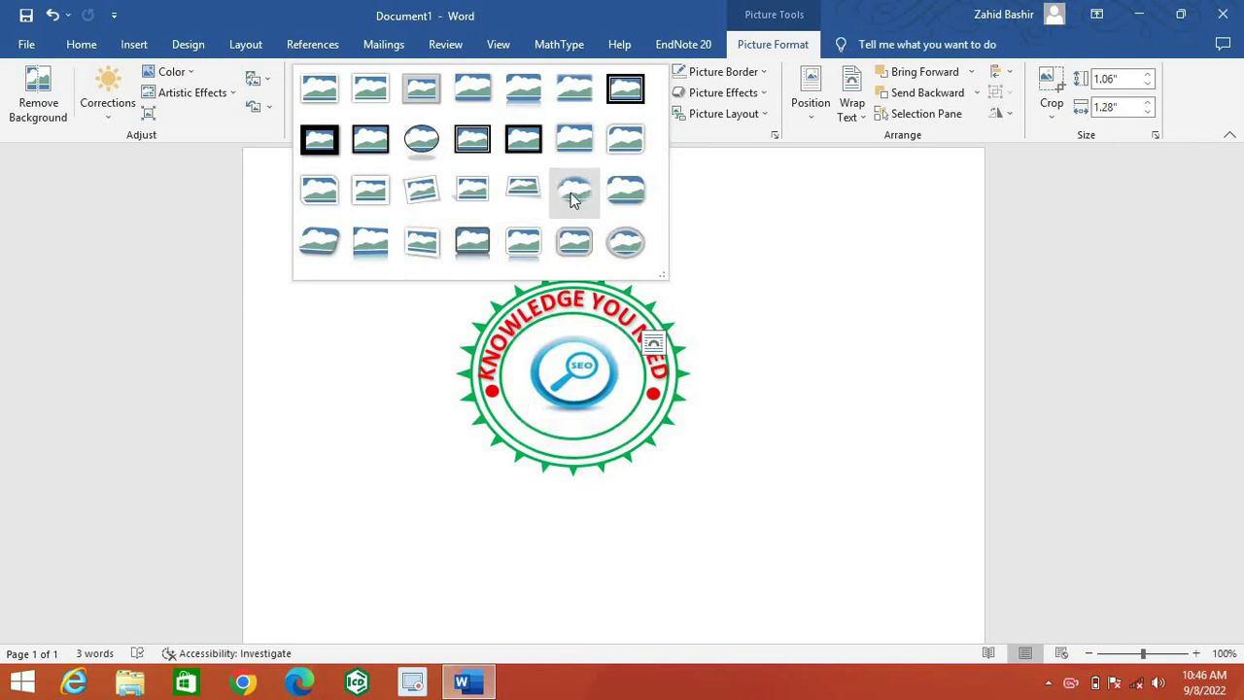
{"action": "left_click", "coordinate": [572, 193]}
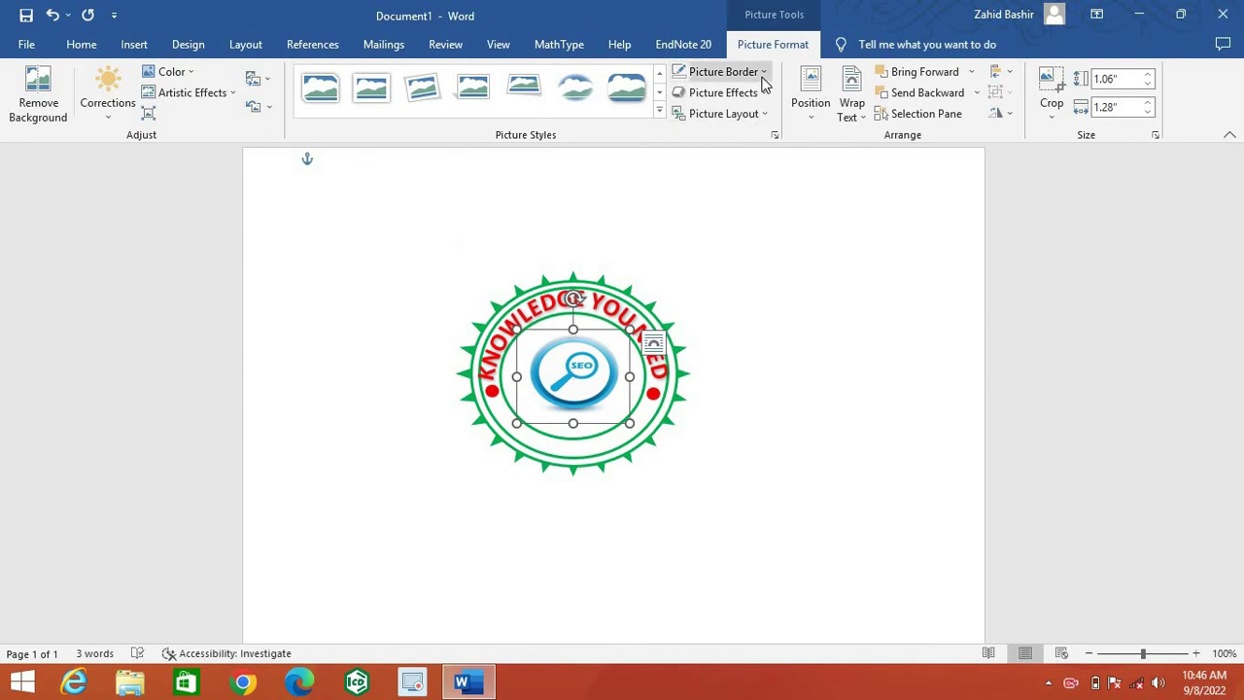
{"action": "left_click", "coordinate": [723, 72]}
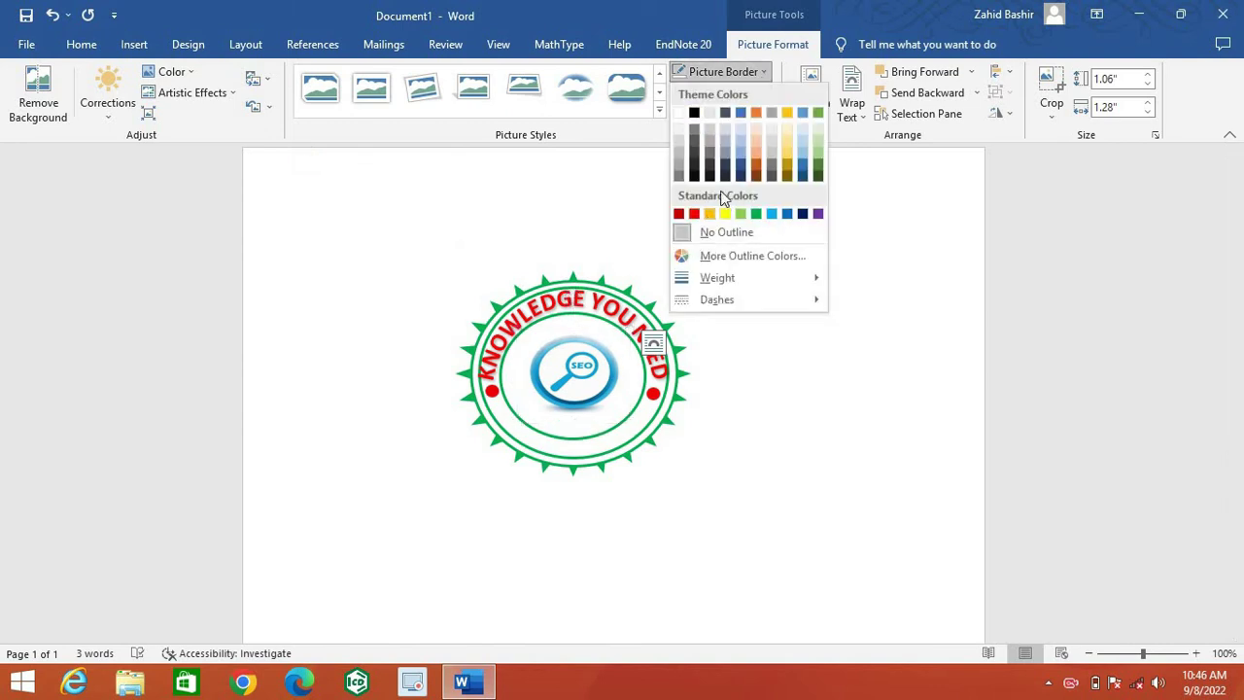
{"action": "left_click", "coordinate": [866, 233]}
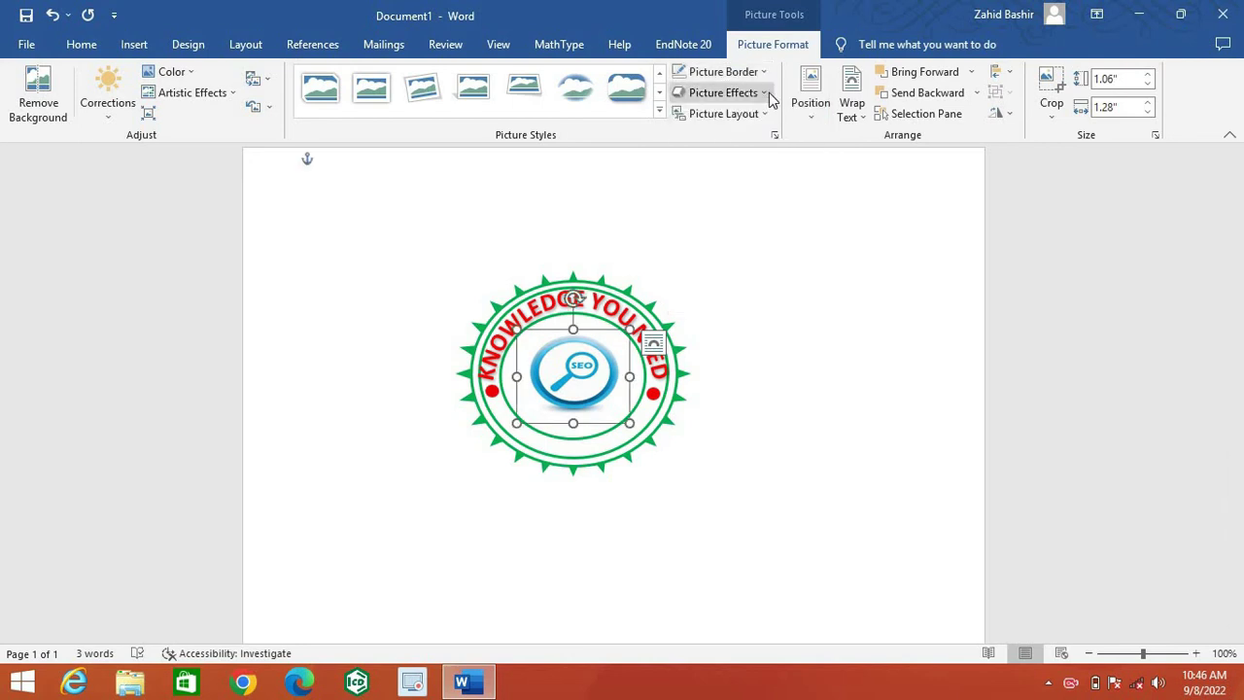
{"action": "left_click", "coordinate": [768, 93]}
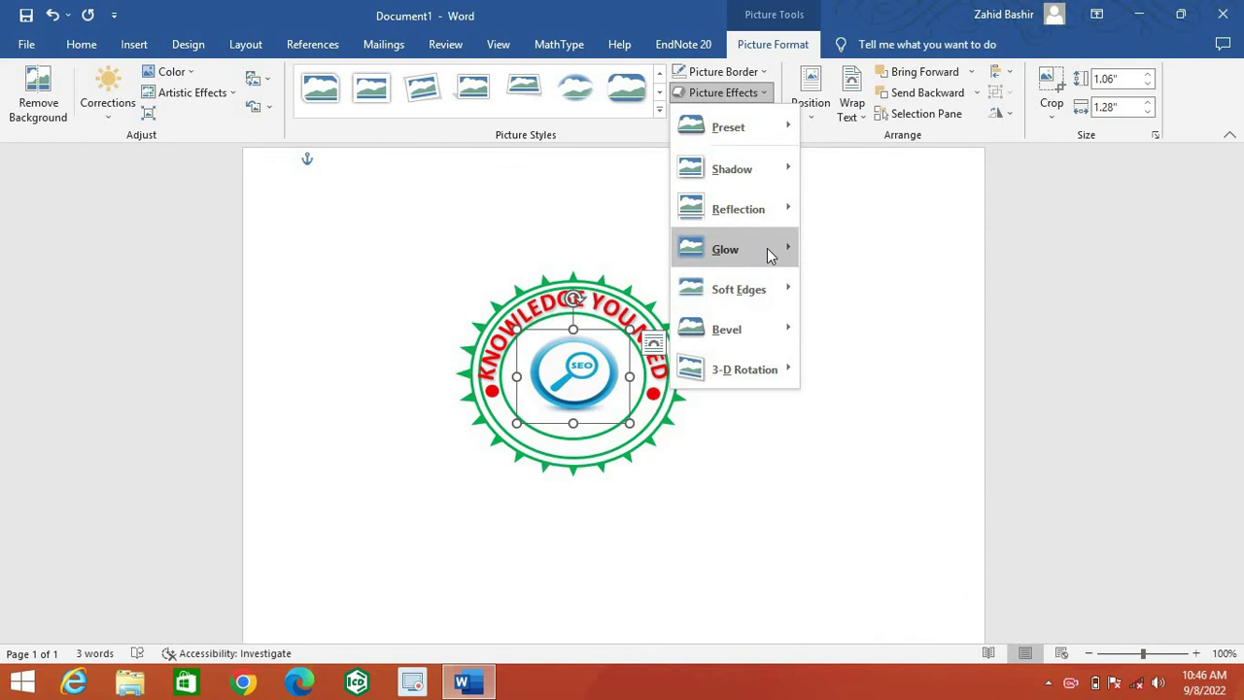
{"action": "mouse_move", "coordinate": [767, 248]}
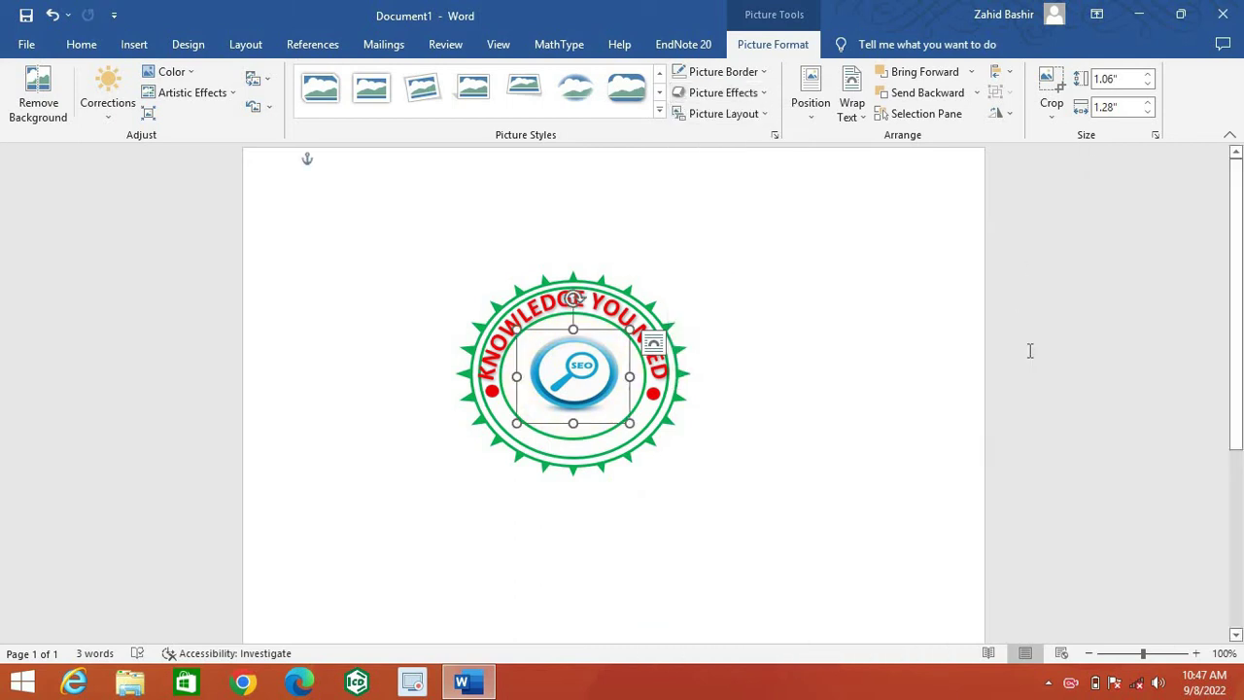
{"action": "left_click", "coordinate": [1030, 350]}
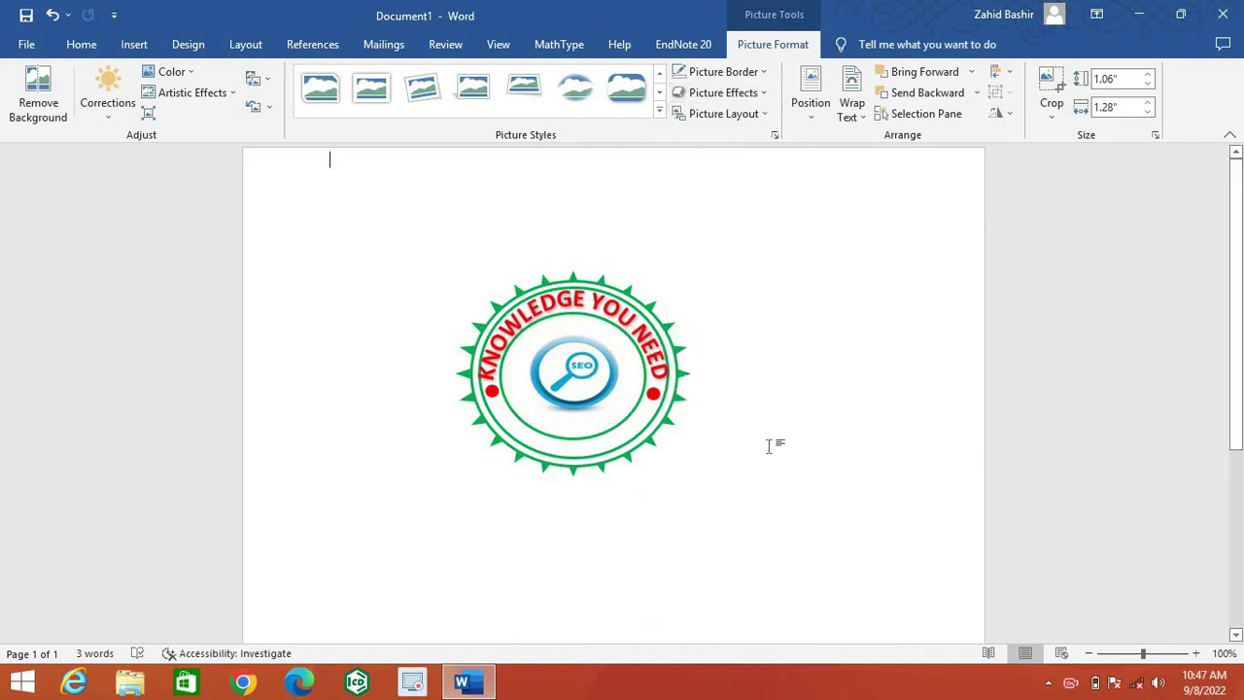
{"action": "left_click", "coordinate": [135, 45]}
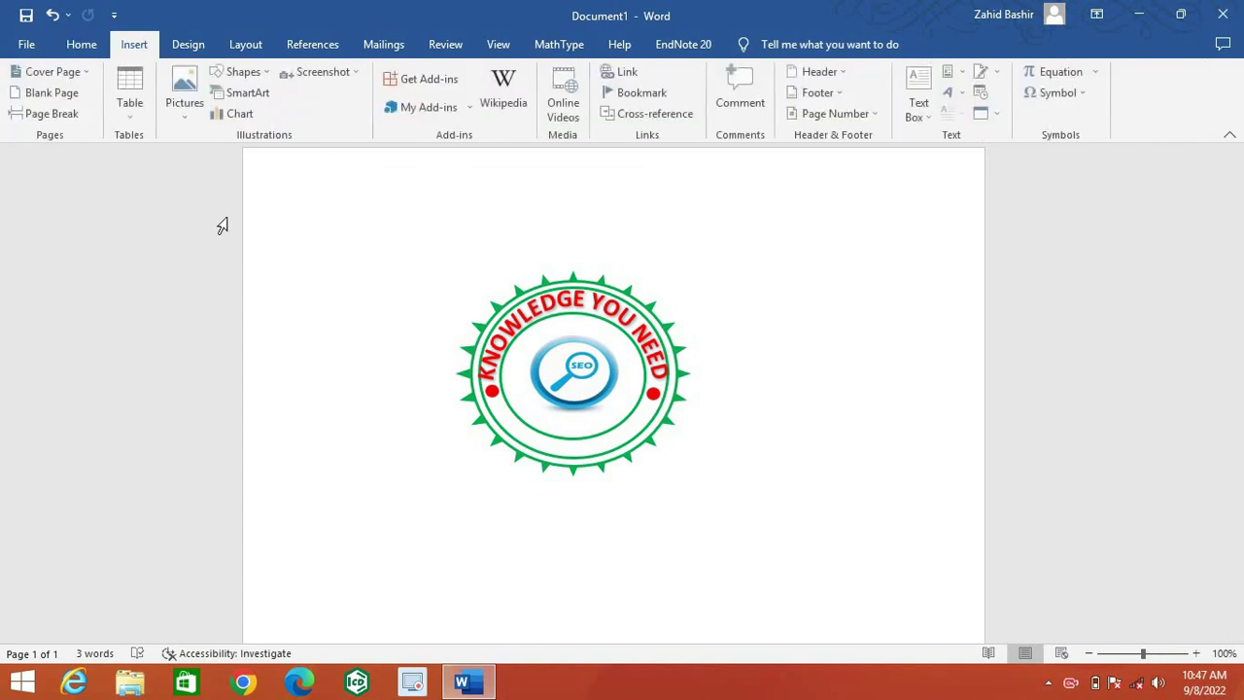
{"action": "left_click", "coordinate": [187, 116]}
{"action": "left_click", "coordinate": [243, 166]}
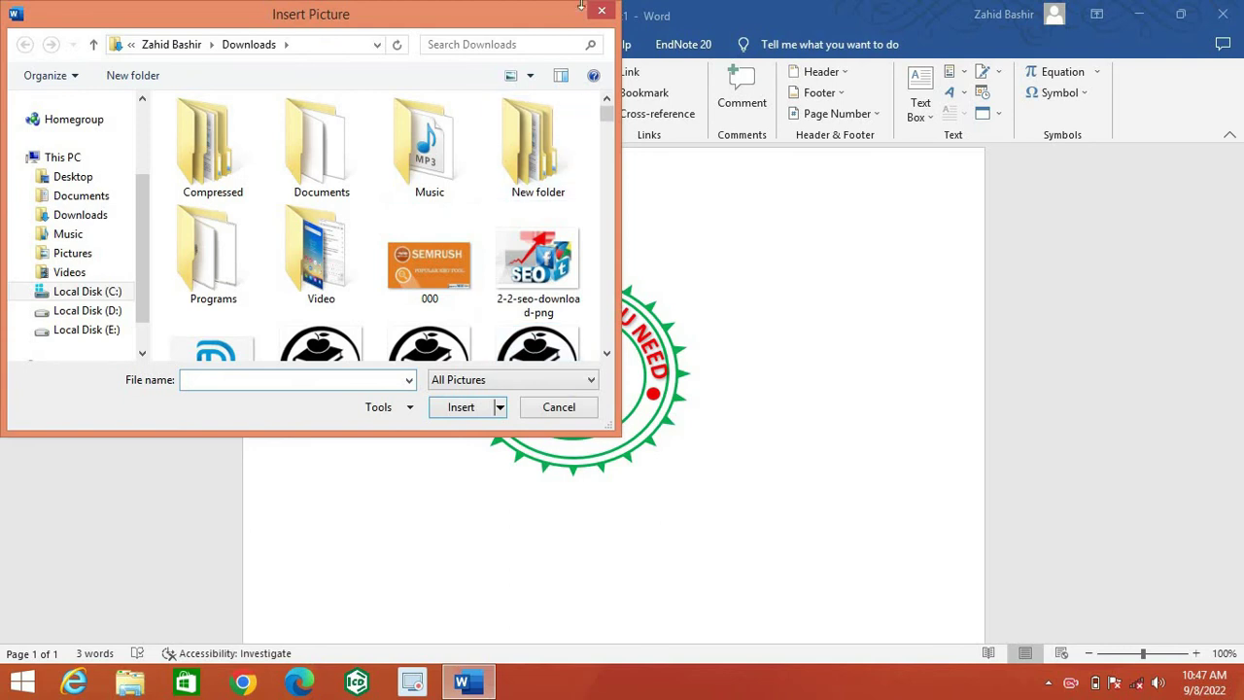
{"action": "left_click", "coordinate": [604, 12]}
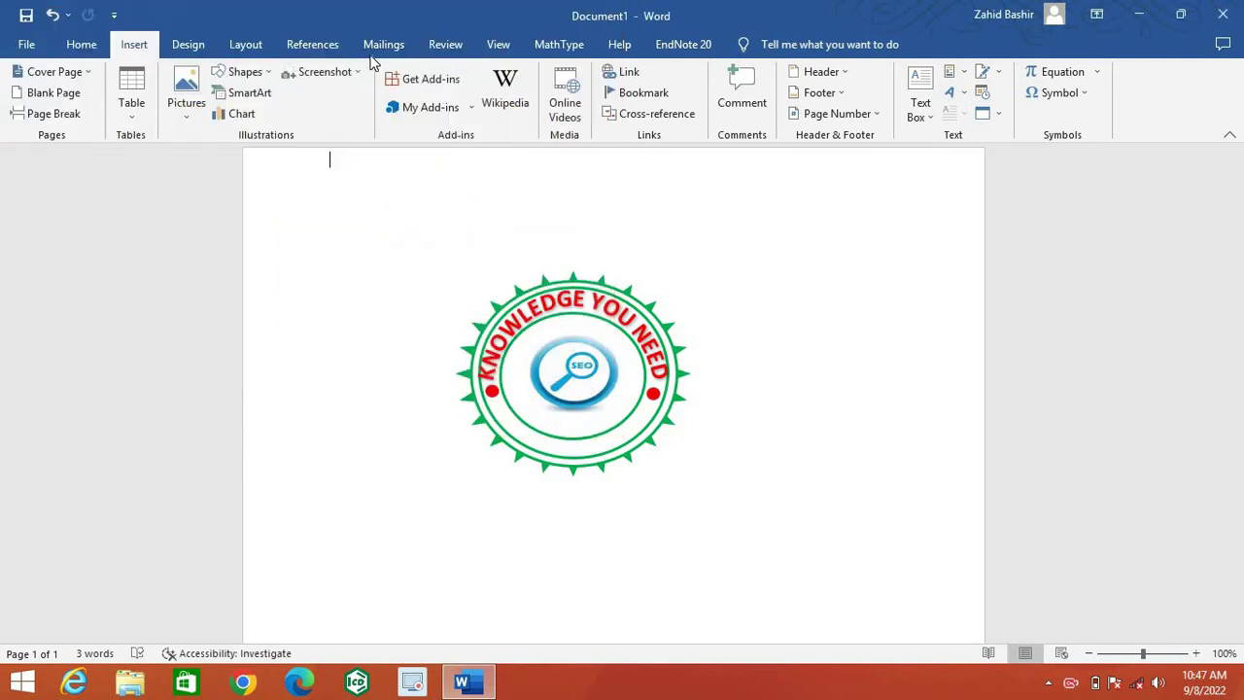
Draw a tilted-up ribbon banner about 0.67" high by 3.02" wide and place it across the seal's lower edge.
{"action": "left_click", "coordinate": [246, 71]}
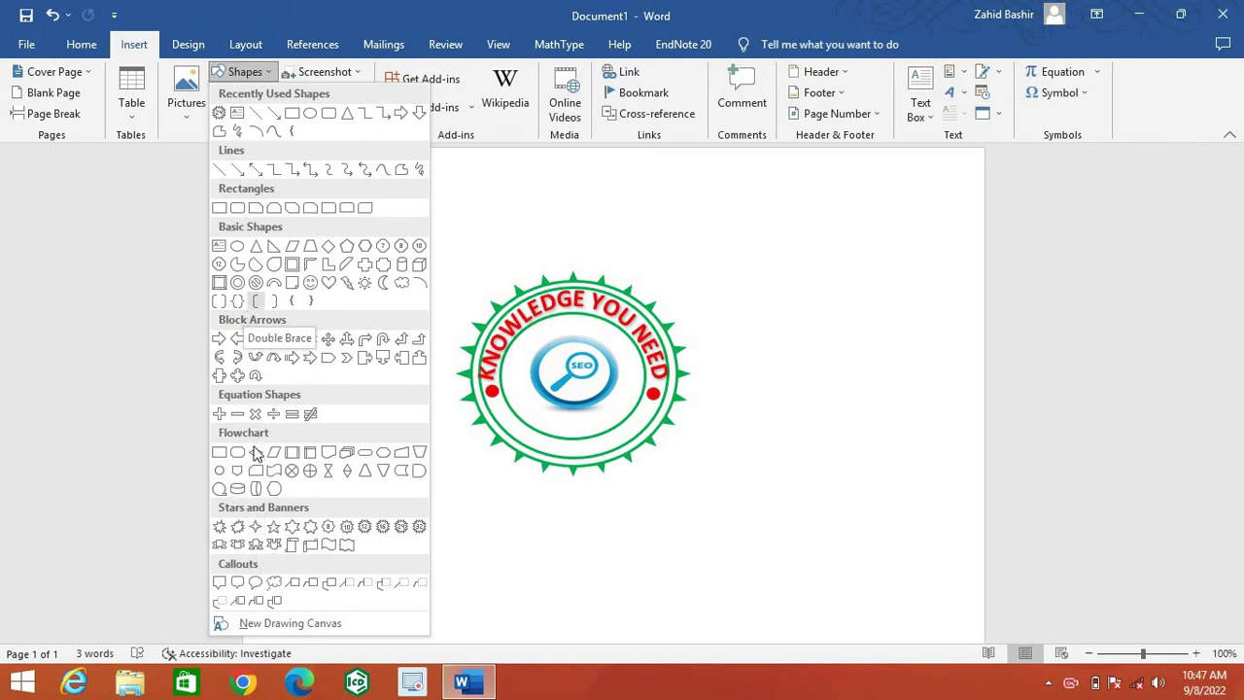
{"action": "left_click", "coordinate": [219, 544]}
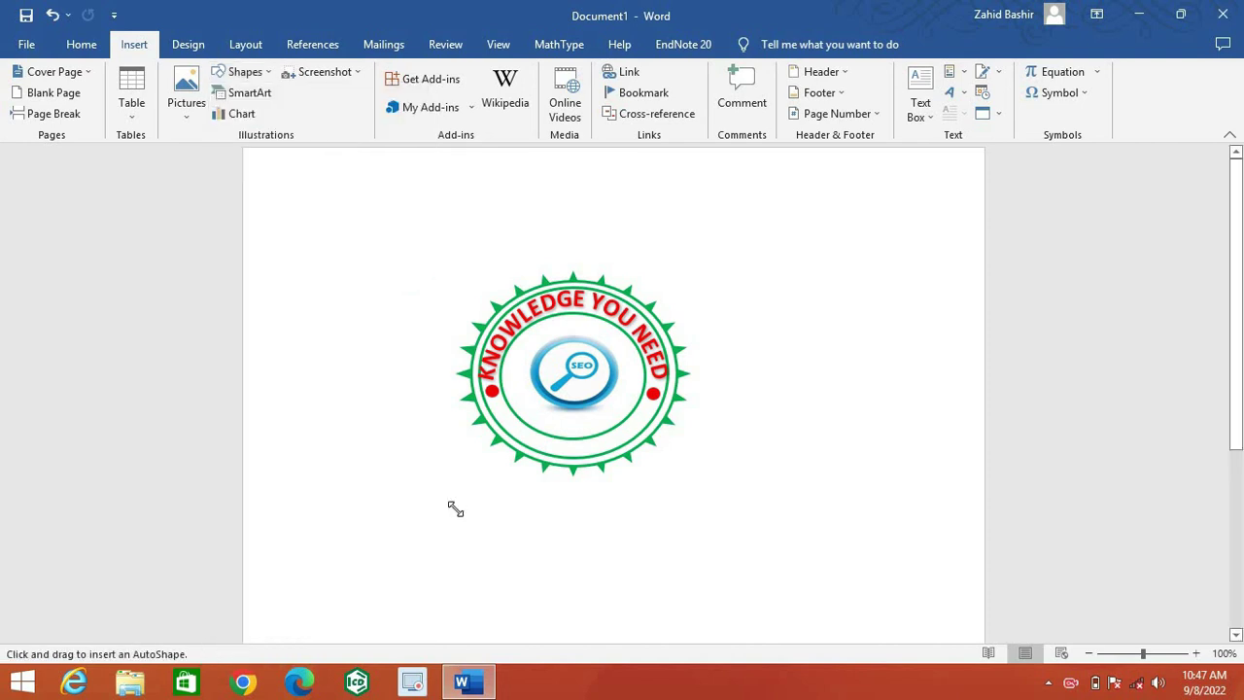
{"action": "left_click_drag", "start_coordinate": [456, 509], "coordinate": [584, 567]}
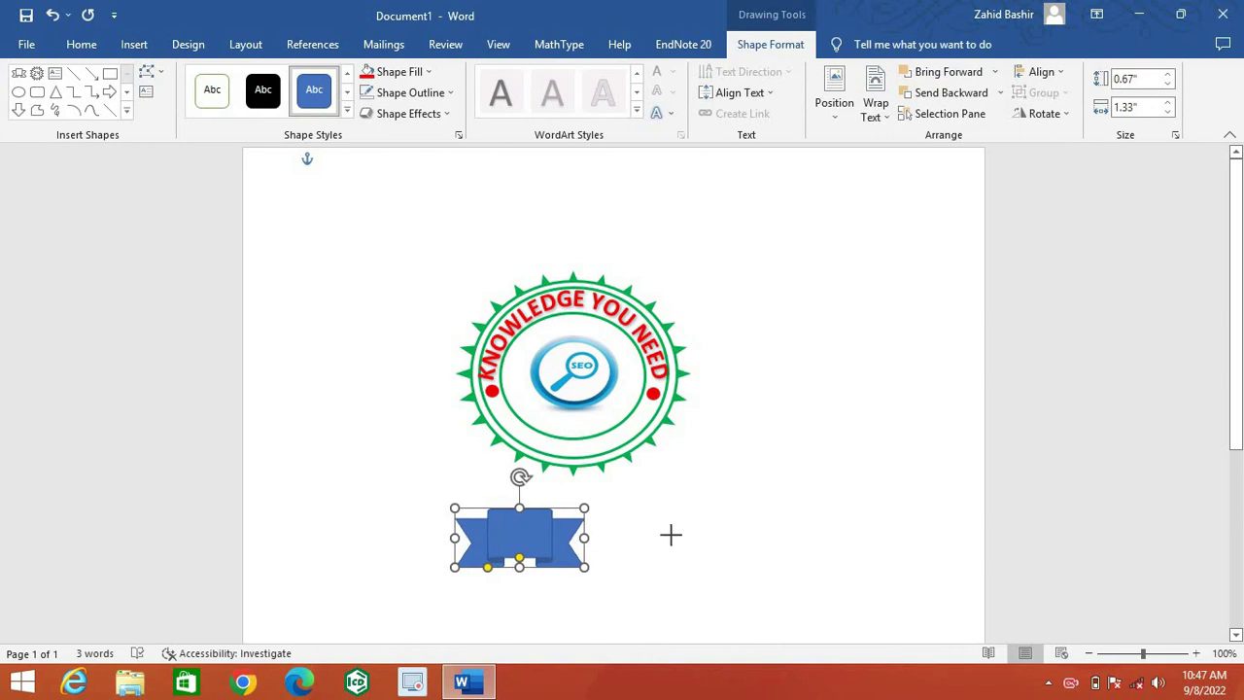
{"action": "left_click_drag", "start_coordinate": [671, 535], "coordinate": [719, 547]}
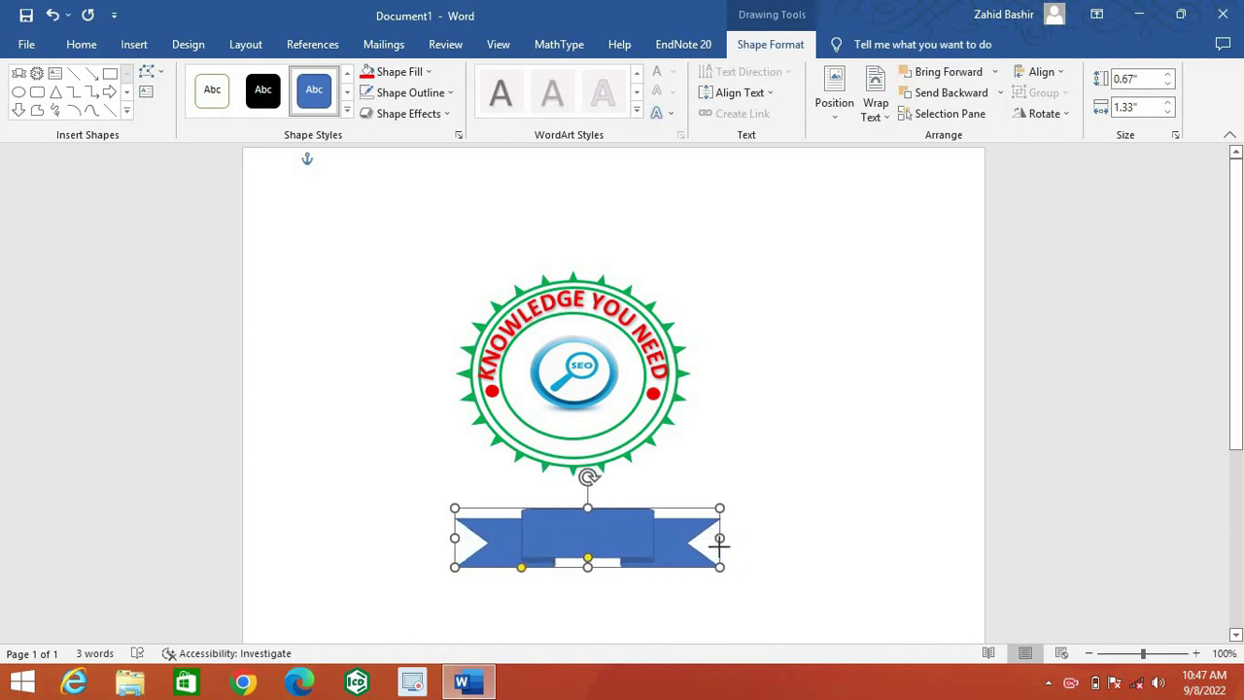
{"action": "left_click_drag", "start_coordinate": [599, 527], "coordinate": [581, 470]}
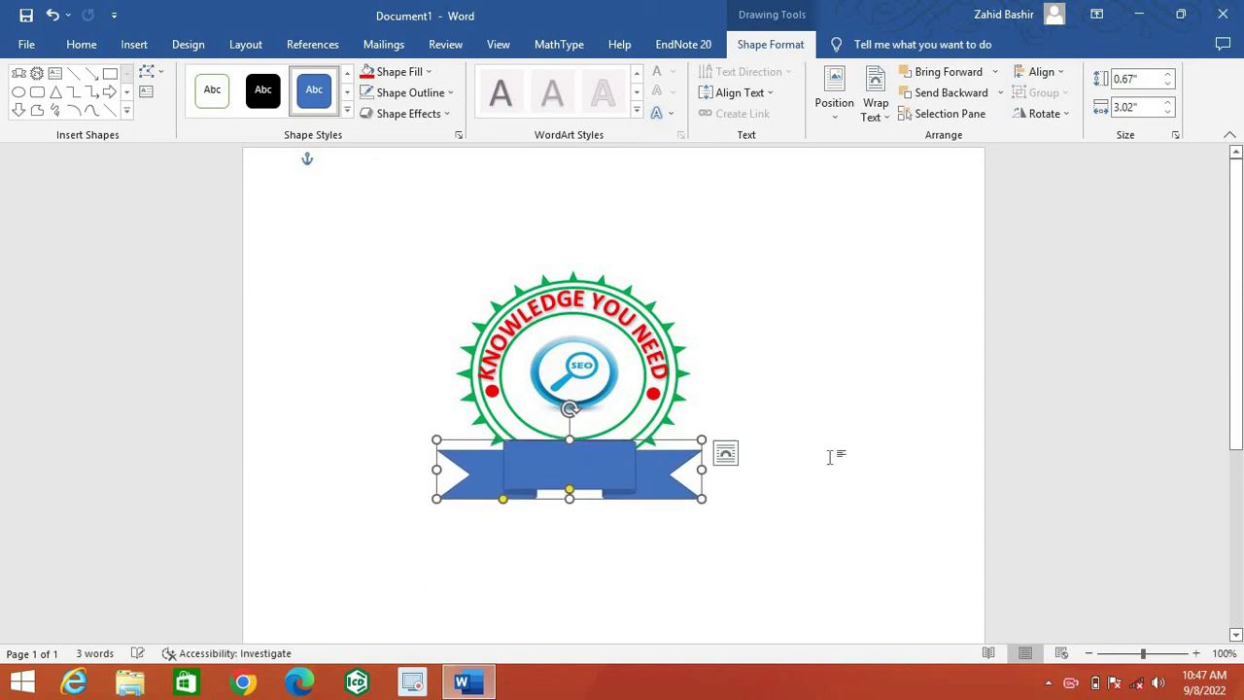
{"action": "left_click", "coordinate": [595, 513]}
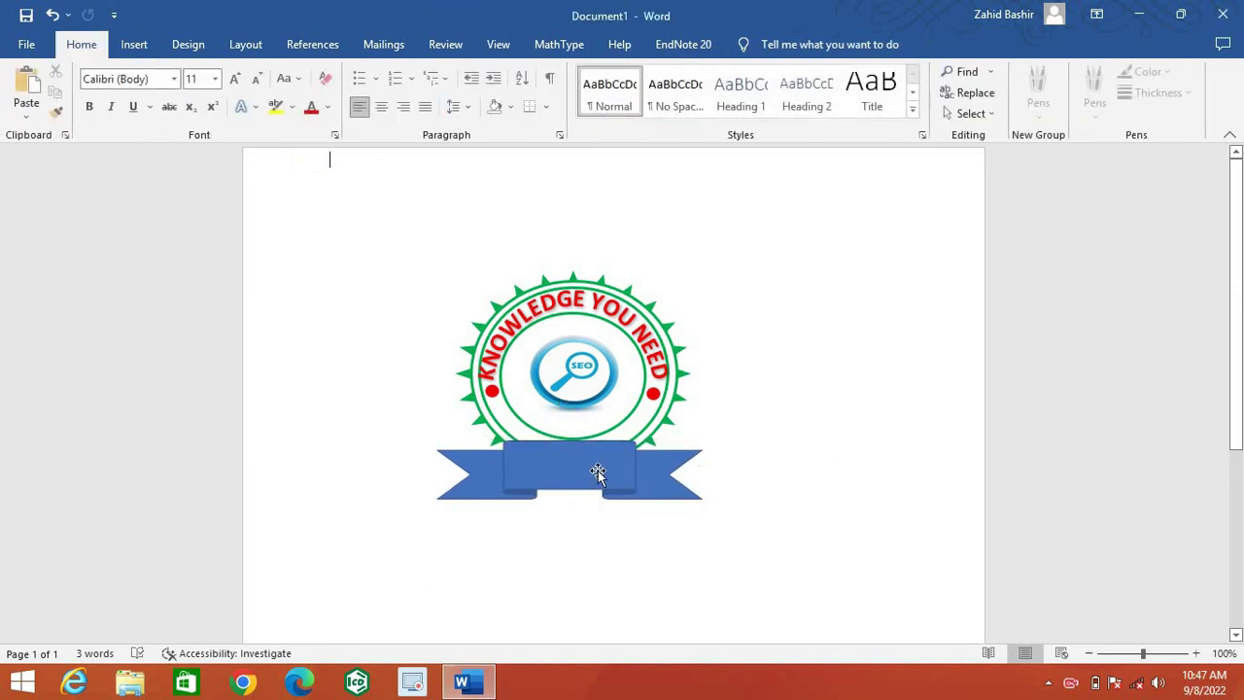
Fill the ribbon banner with the standard green and nudge it right to centre it under the seal.
{"action": "left_click", "coordinate": [598, 472]}
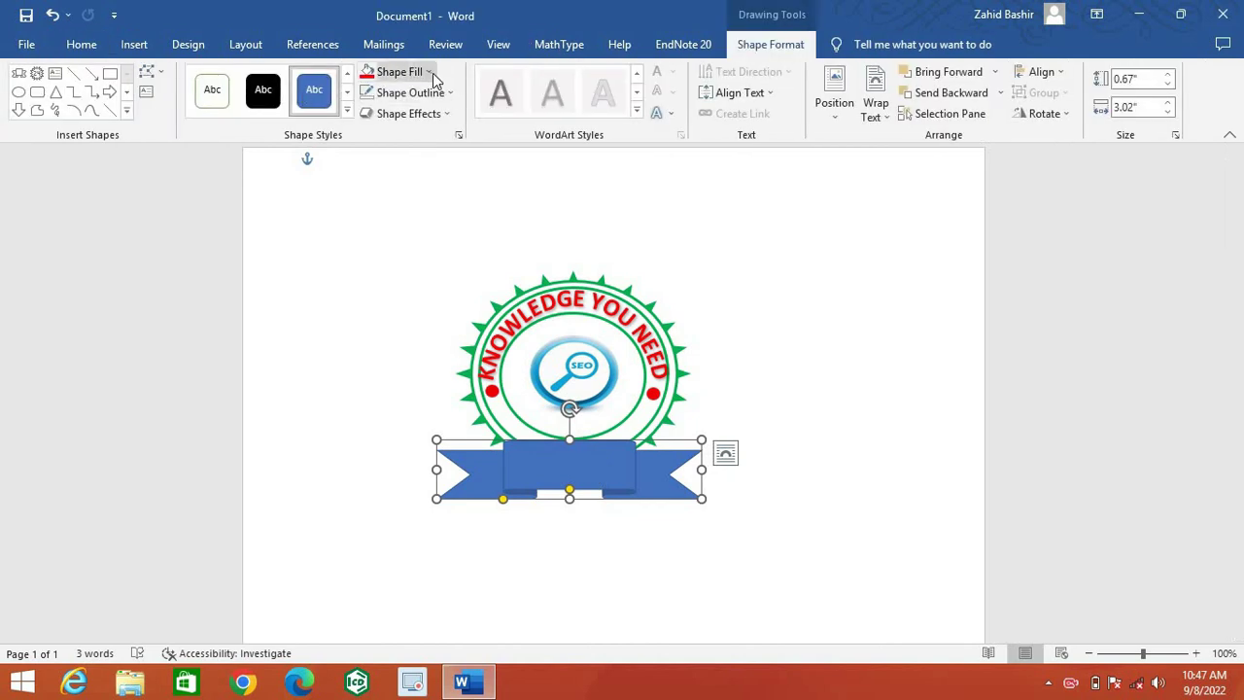
{"action": "left_click", "coordinate": [428, 72]}
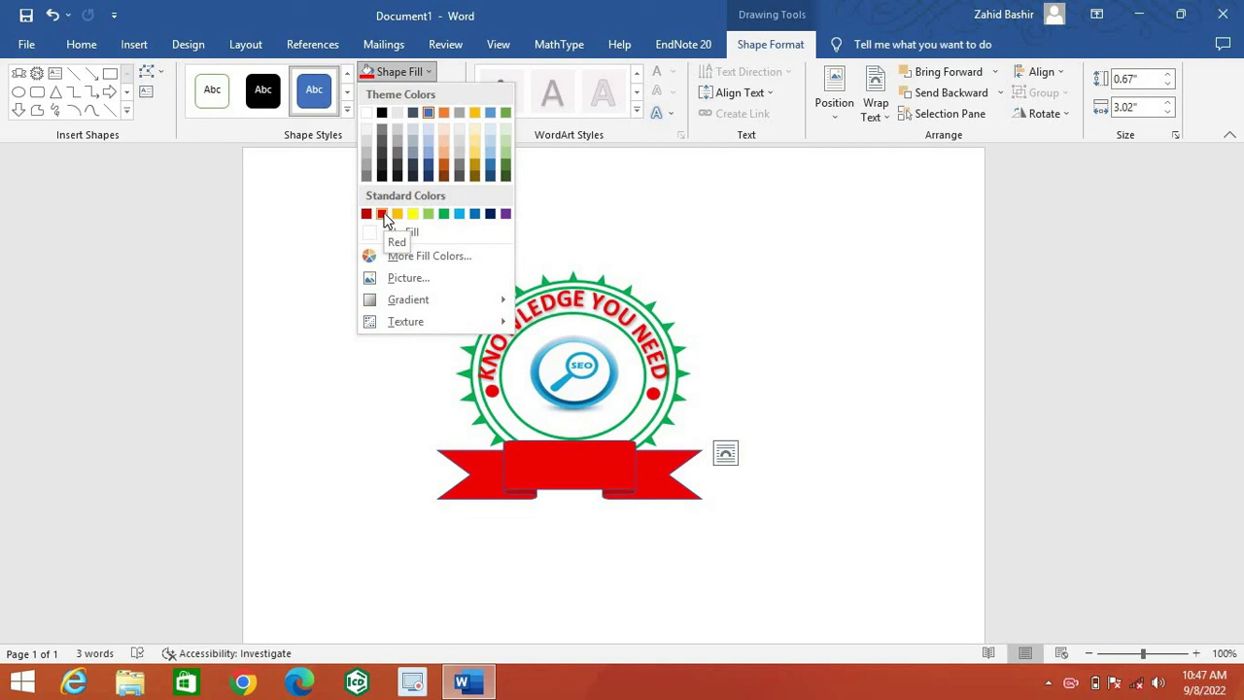
{"action": "left_click", "coordinate": [444, 213]}
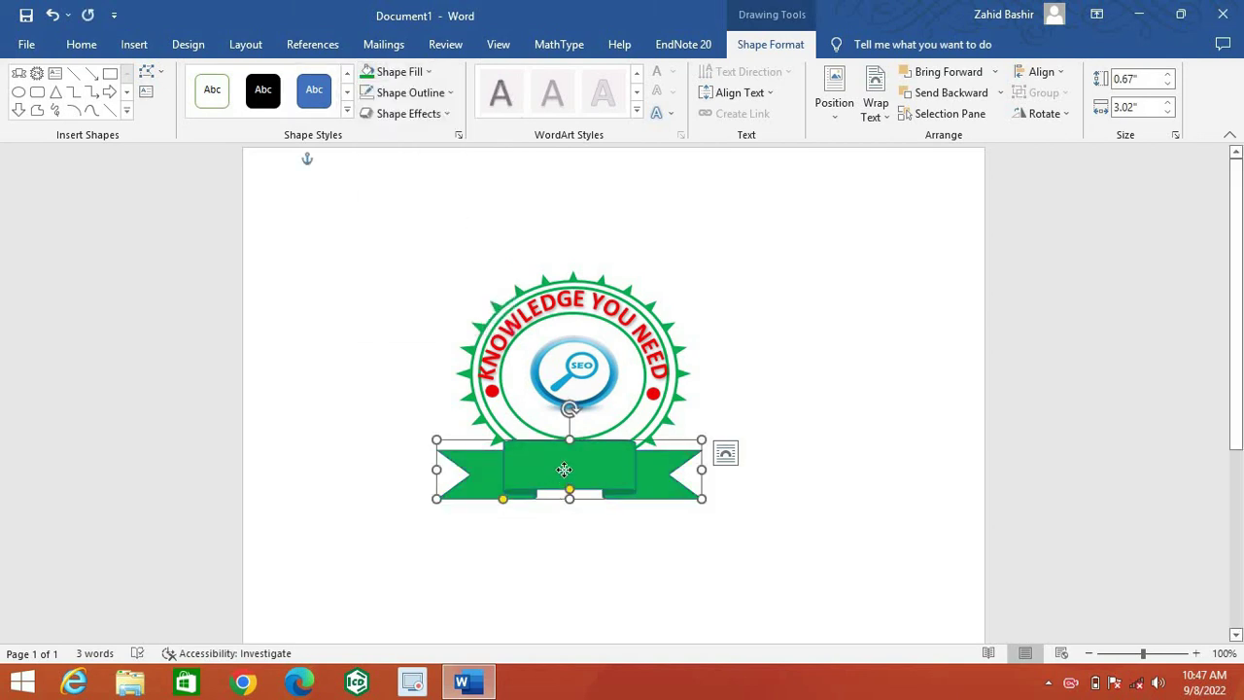
{"action": "key", "text": "Right"}
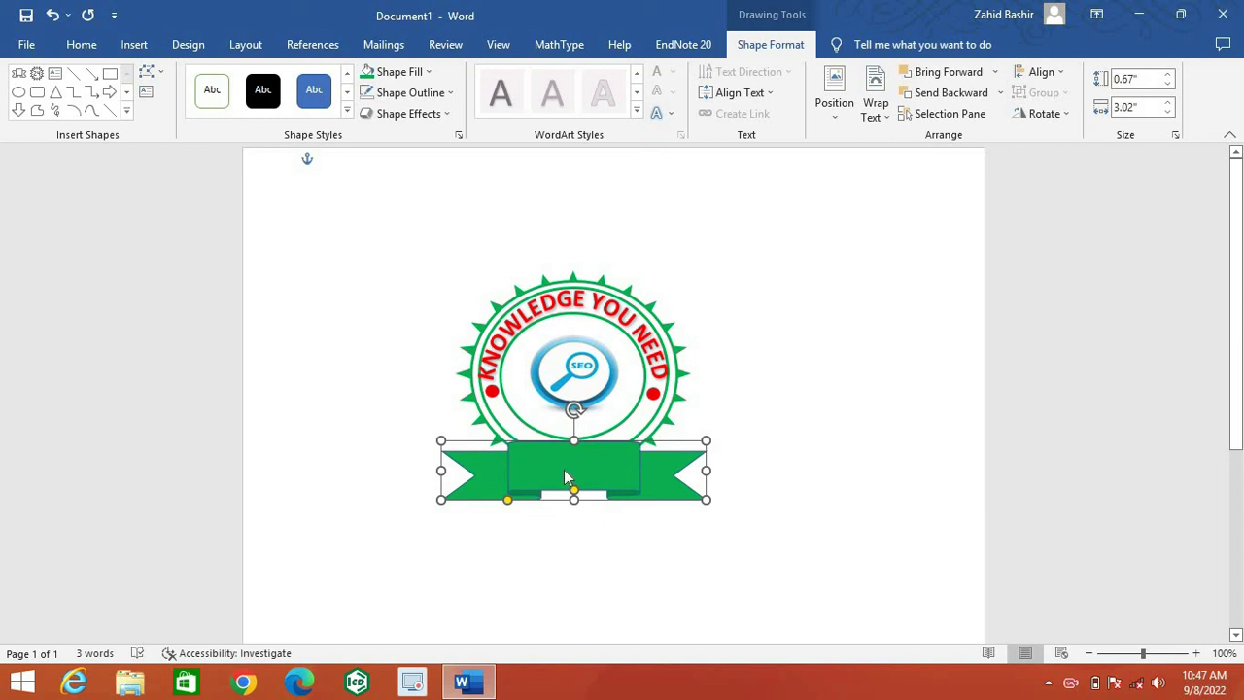
{"action": "left_click", "coordinate": [567, 477]}
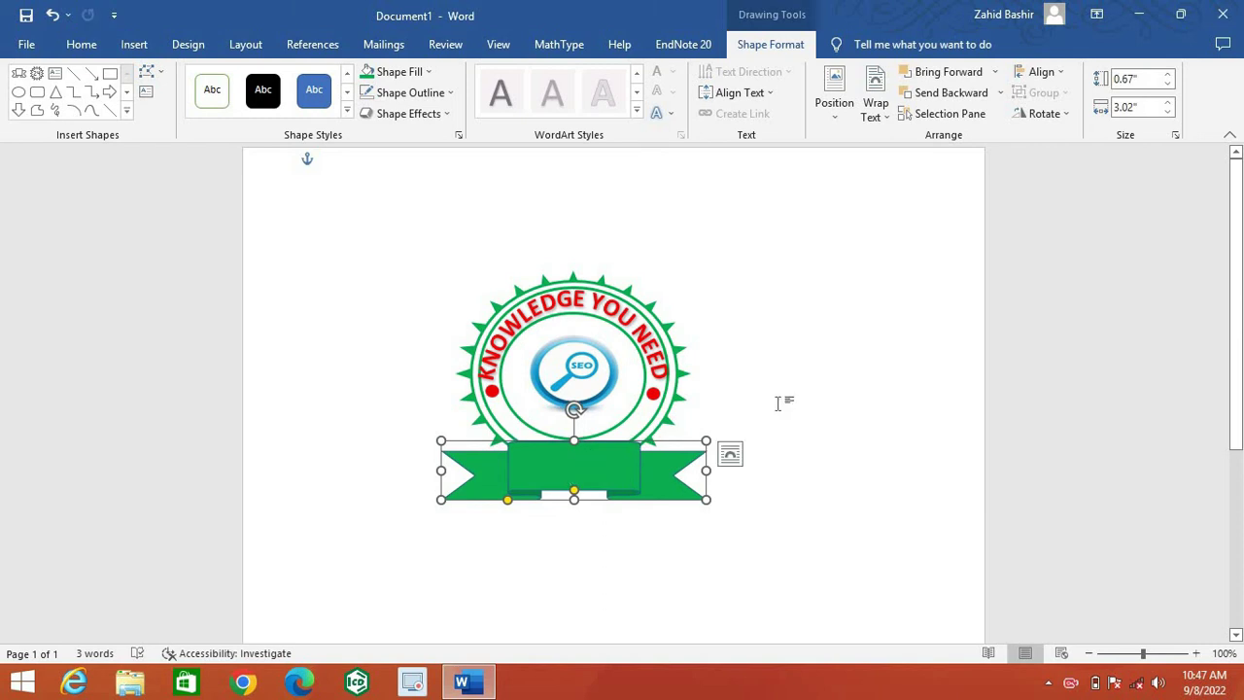
Remove the outline from the green ribbon banner.
{"action": "left_click", "coordinate": [617, 482]}
{"action": "left_click", "coordinate": [618, 484]}
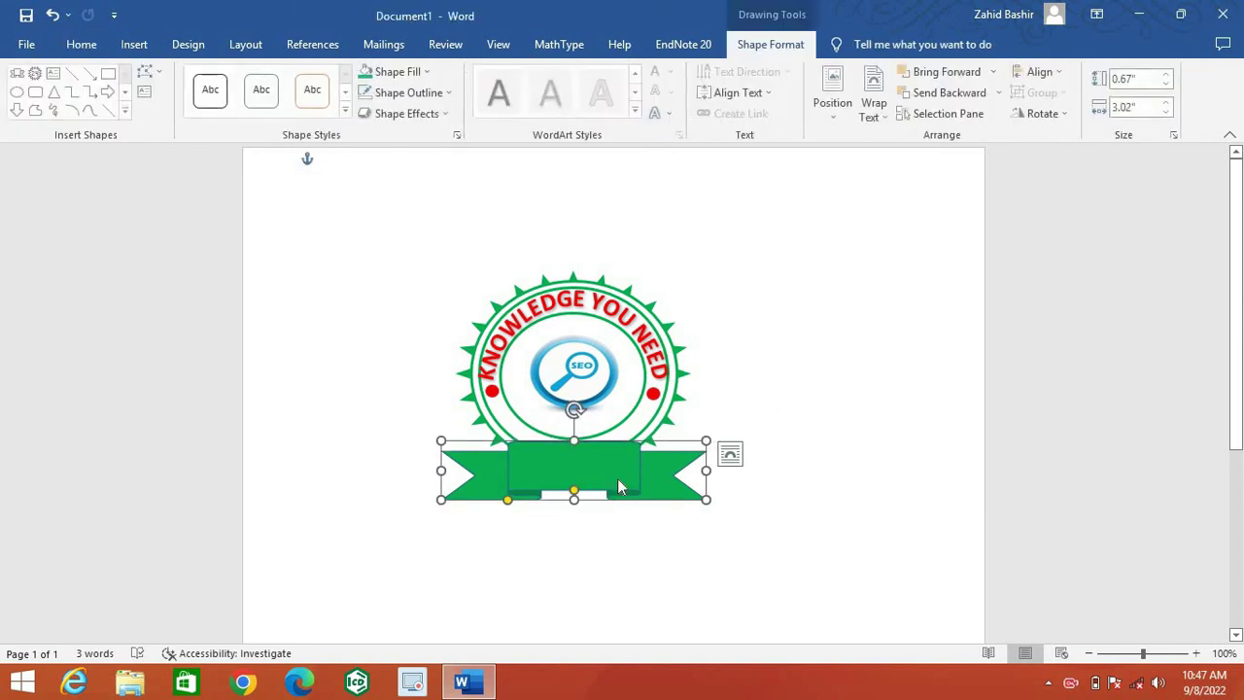
{"action": "right_click", "coordinate": [619, 485]}
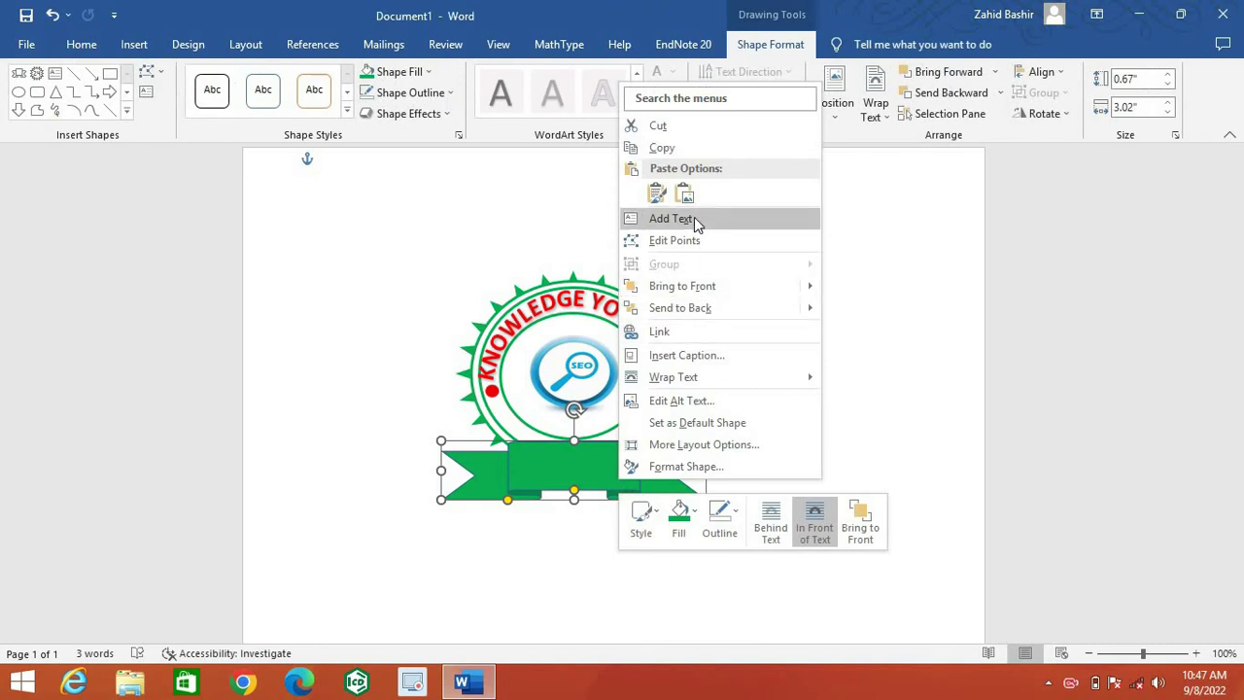
{"action": "left_click", "coordinate": [450, 93]}
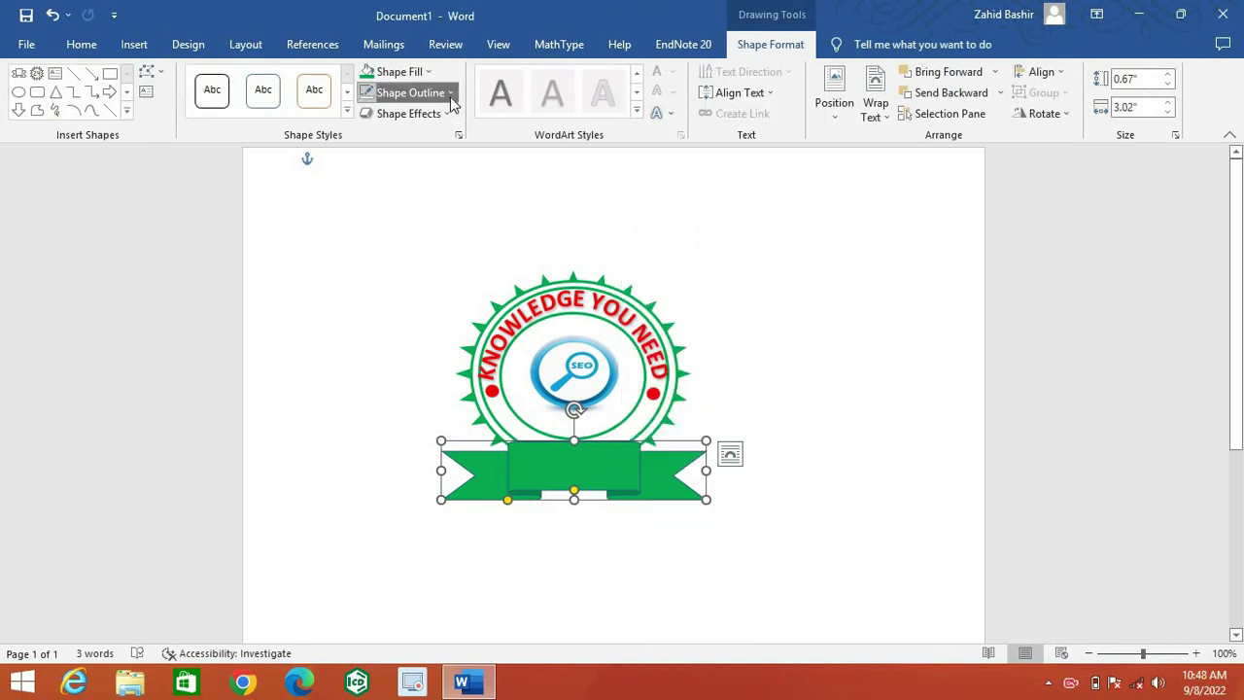
{"action": "left_click", "coordinate": [450, 94]}
{"action": "left_click", "coordinate": [380, 254]}
Add the text "LOGO DESIGN" to the ribbon banner and select that text.
{"action": "left_click", "coordinate": [598, 462]}
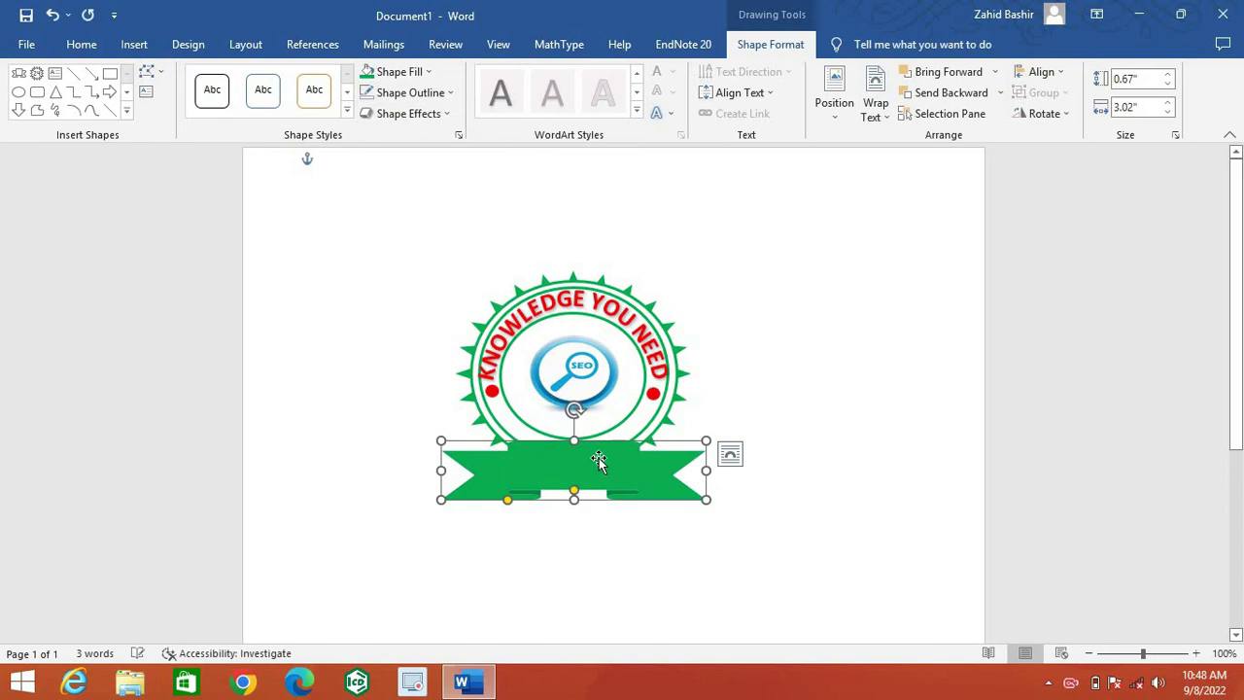
{"action": "right_click", "coordinate": [598, 462]}
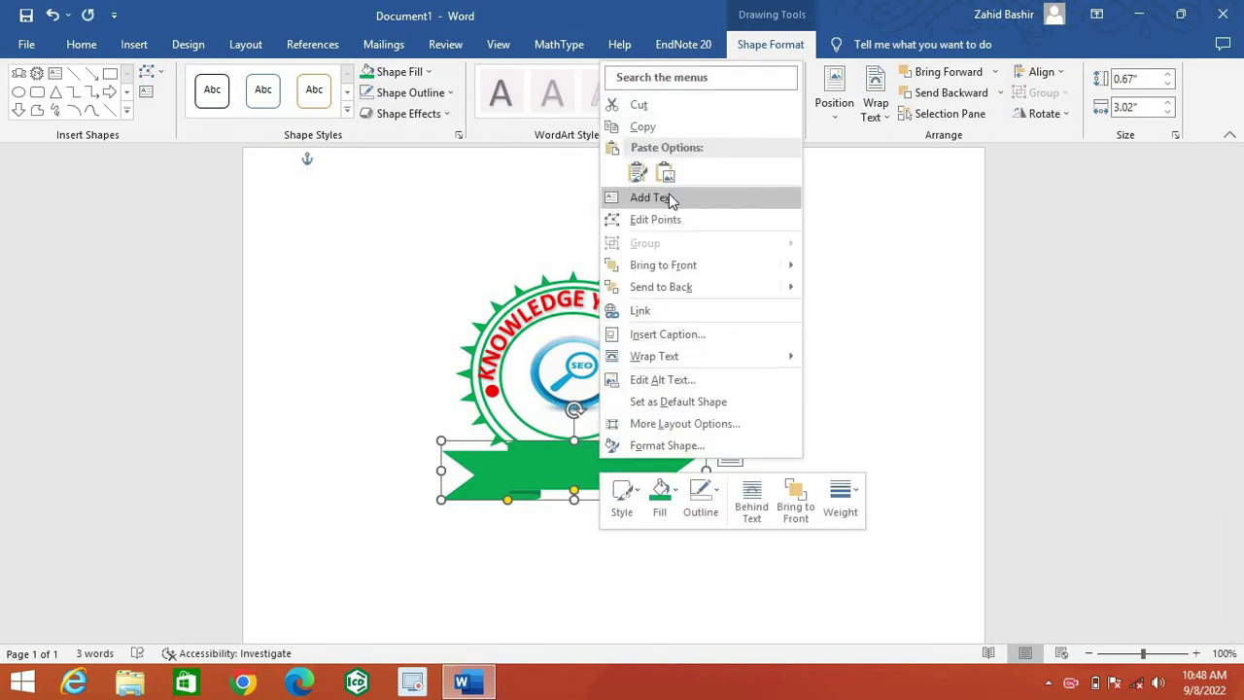
{"action": "left_click", "coordinate": [667, 197]}
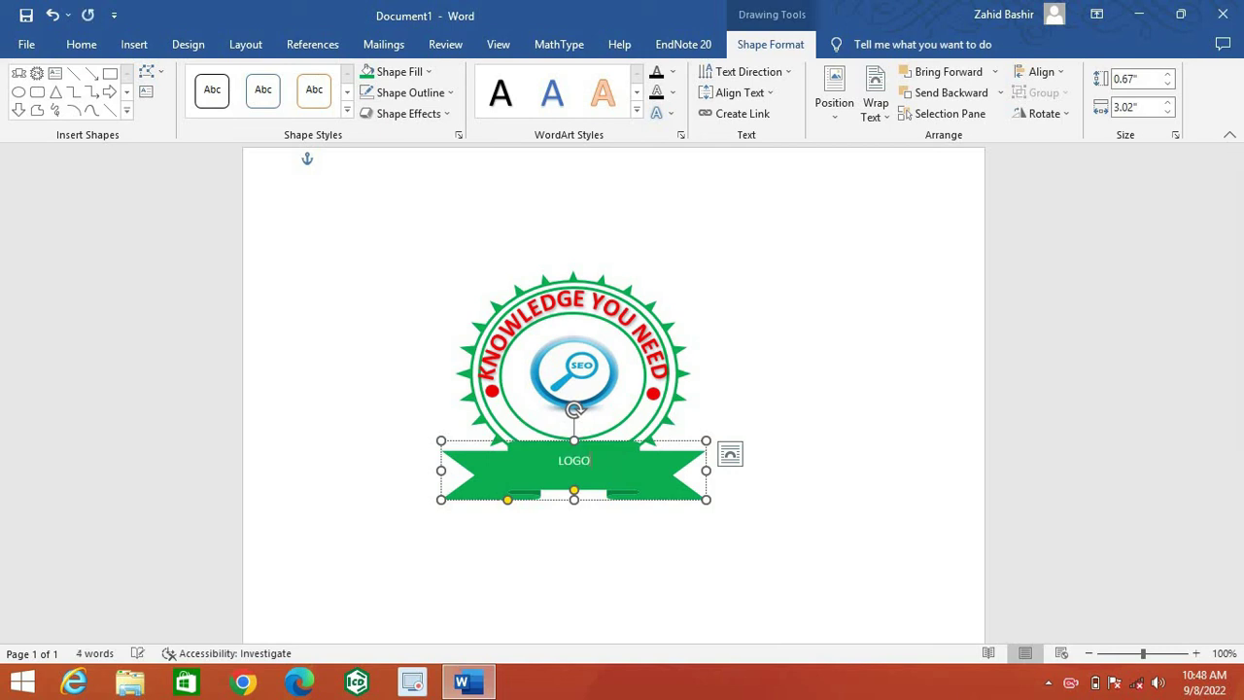
{"action": "type", "text": "LOGO DESIGN"}
{"action": "key", "text": "ctrl+a"}
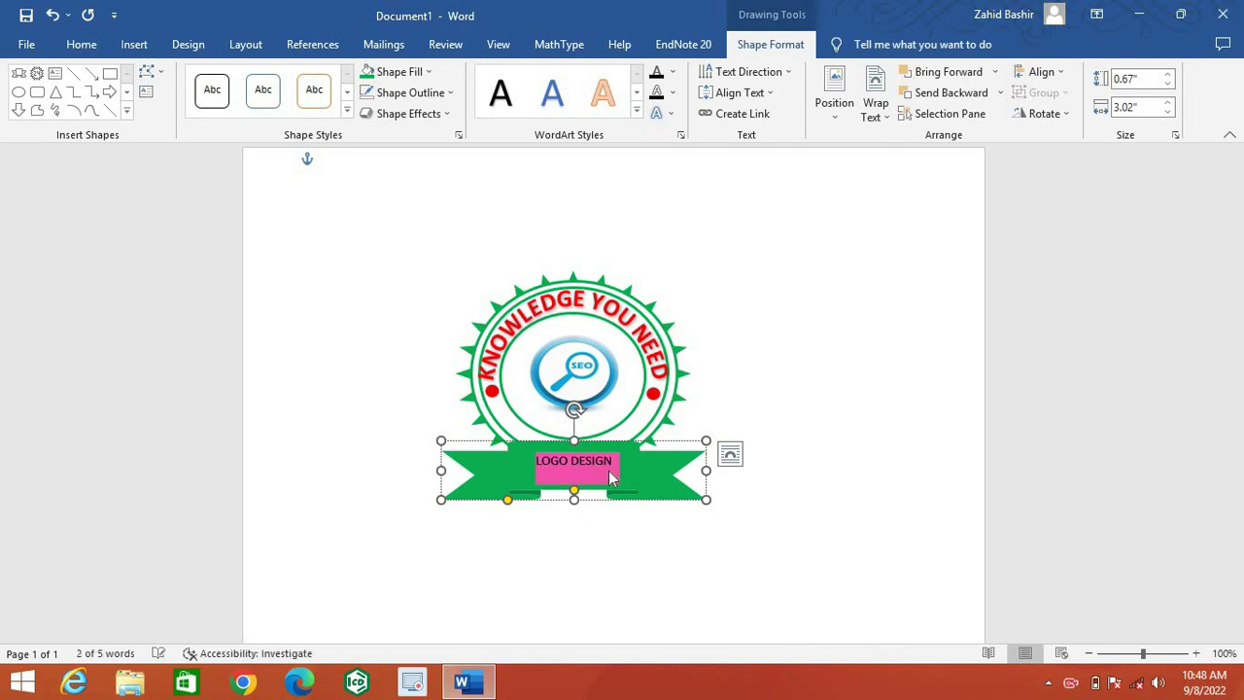
Try a red fill on the ribbon banner.
{"action": "left_click", "coordinate": [429, 72]}
{"action": "left_click", "coordinate": [393, 230]}
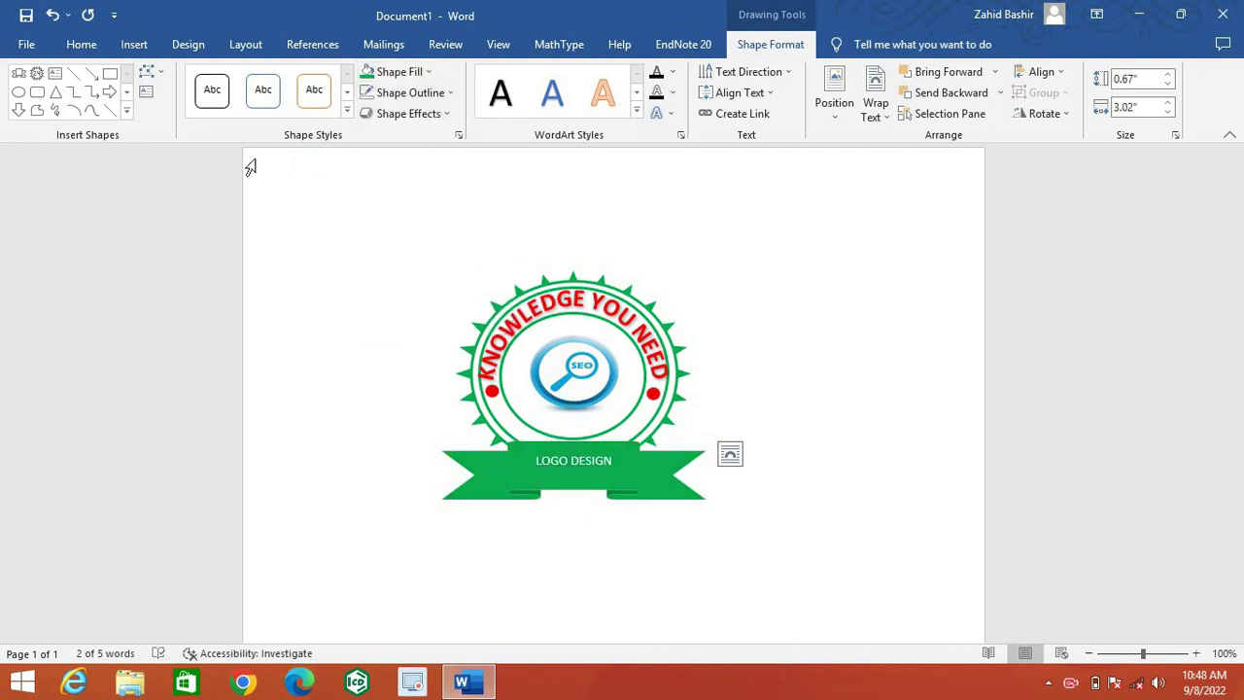
Format the selected LOGO DESIGN text on the ribbon as bold with font size 16.
{"action": "left_click", "coordinate": [81, 45]}
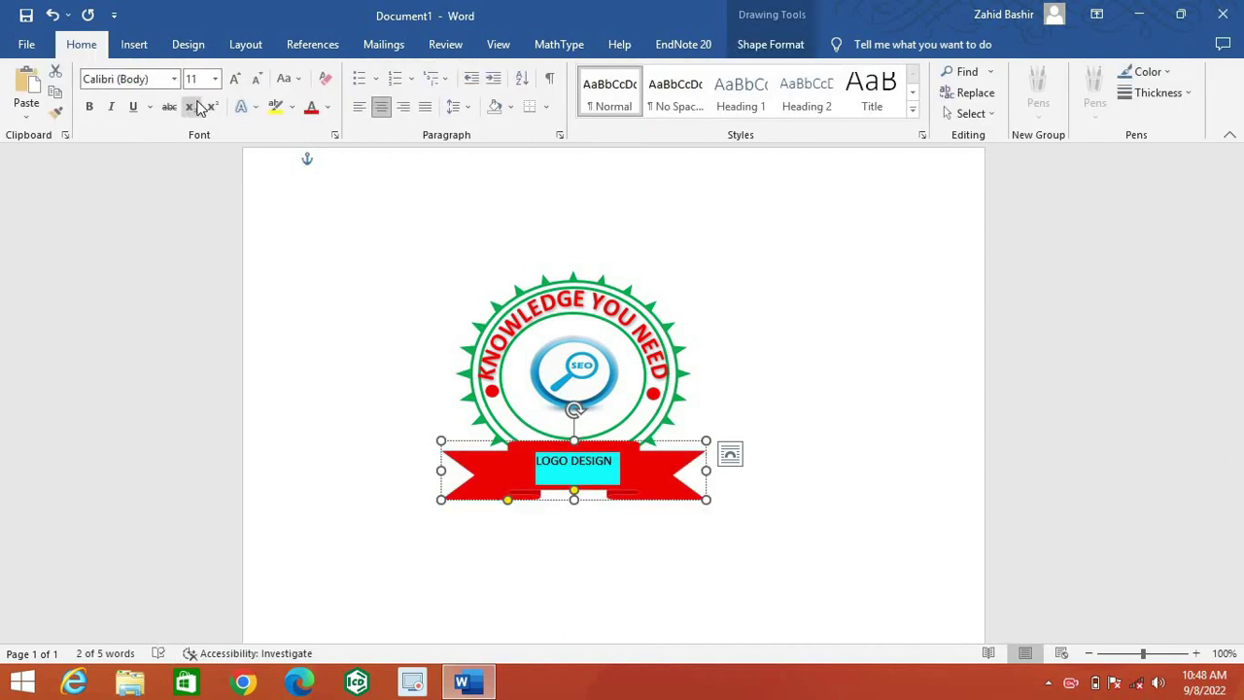
{"action": "left_click", "coordinate": [90, 107]}
{"action": "left_click", "coordinate": [214, 79]}
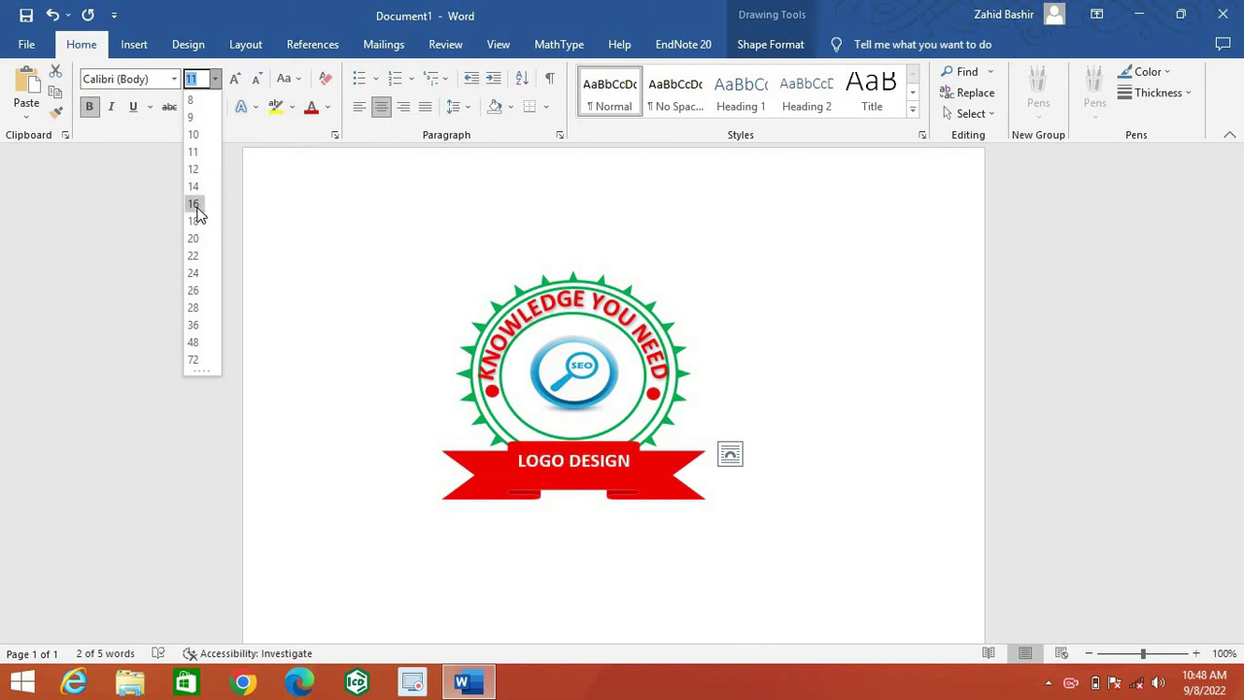
{"action": "left_click", "coordinate": [197, 206]}
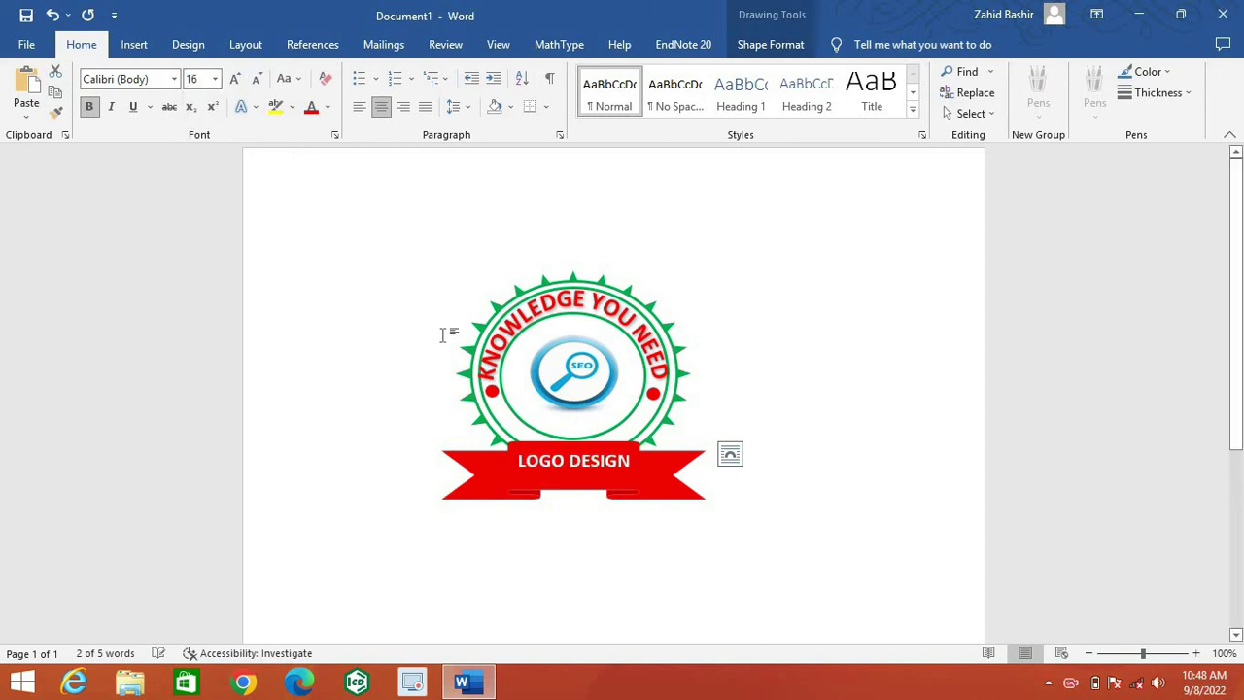
{"action": "left_click", "coordinate": [749, 330]}
Set the ribbon banner's fill to the standard green and deselect it.
{"action": "left_click", "coordinate": [663, 463]}
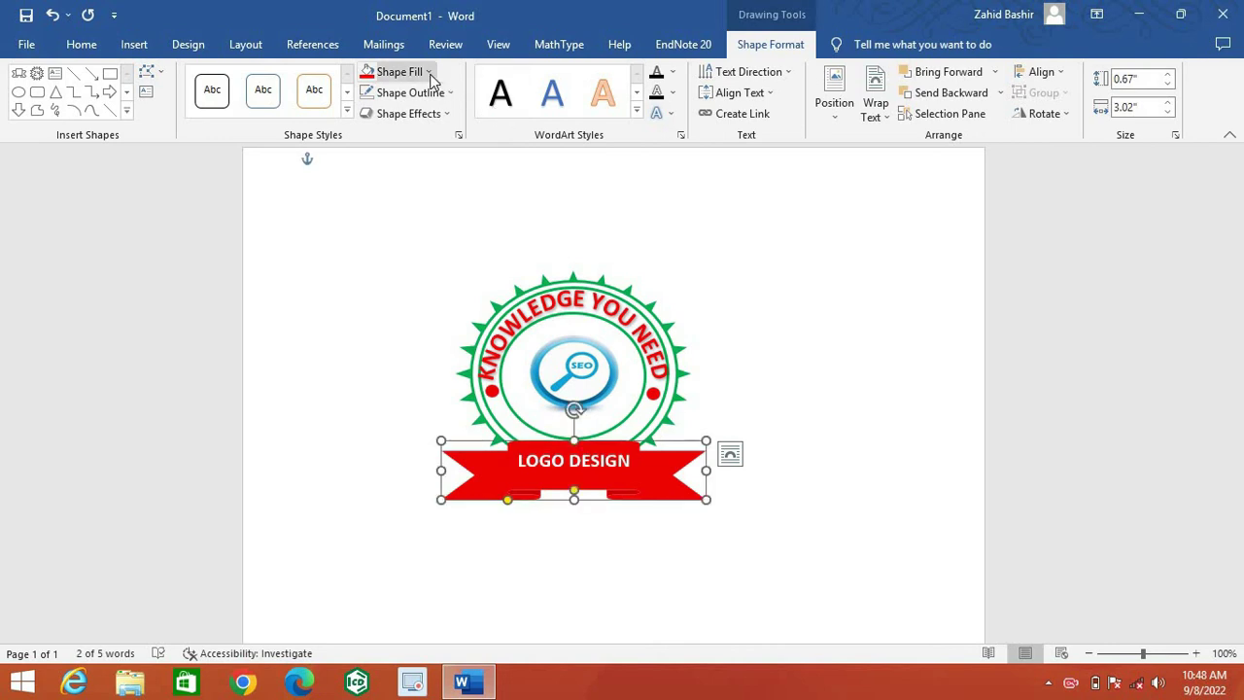
{"action": "left_click", "coordinate": [428, 73]}
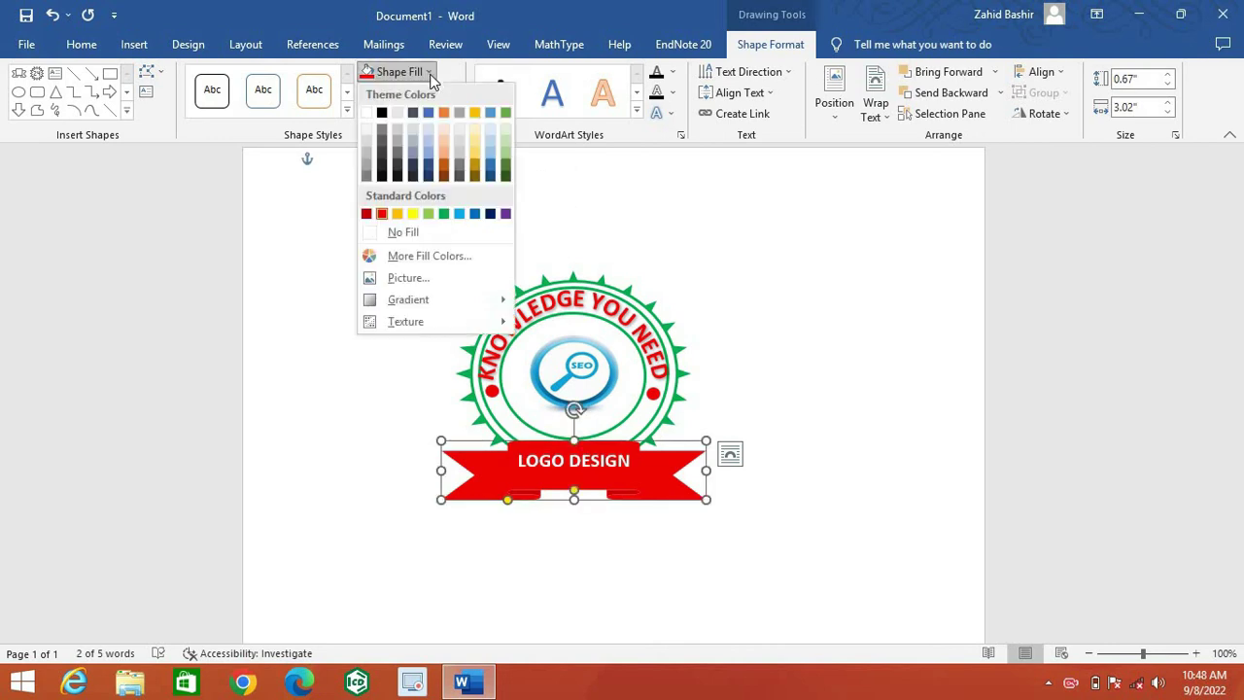
{"action": "left_click", "coordinate": [444, 214]}
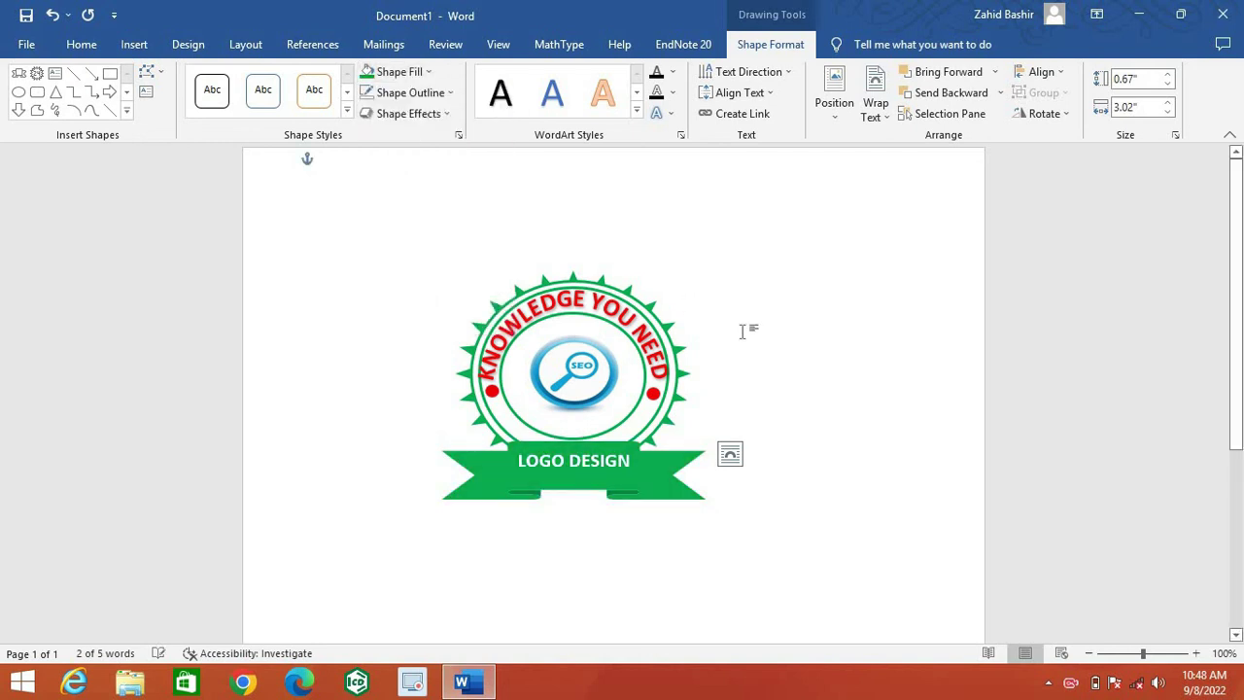
{"action": "left_click", "coordinate": [807, 355]}
Change the font color of the LOGO DESIGN text on the ribbon banner to red and deselect it.
{"action": "left_click", "coordinate": [618, 463]}
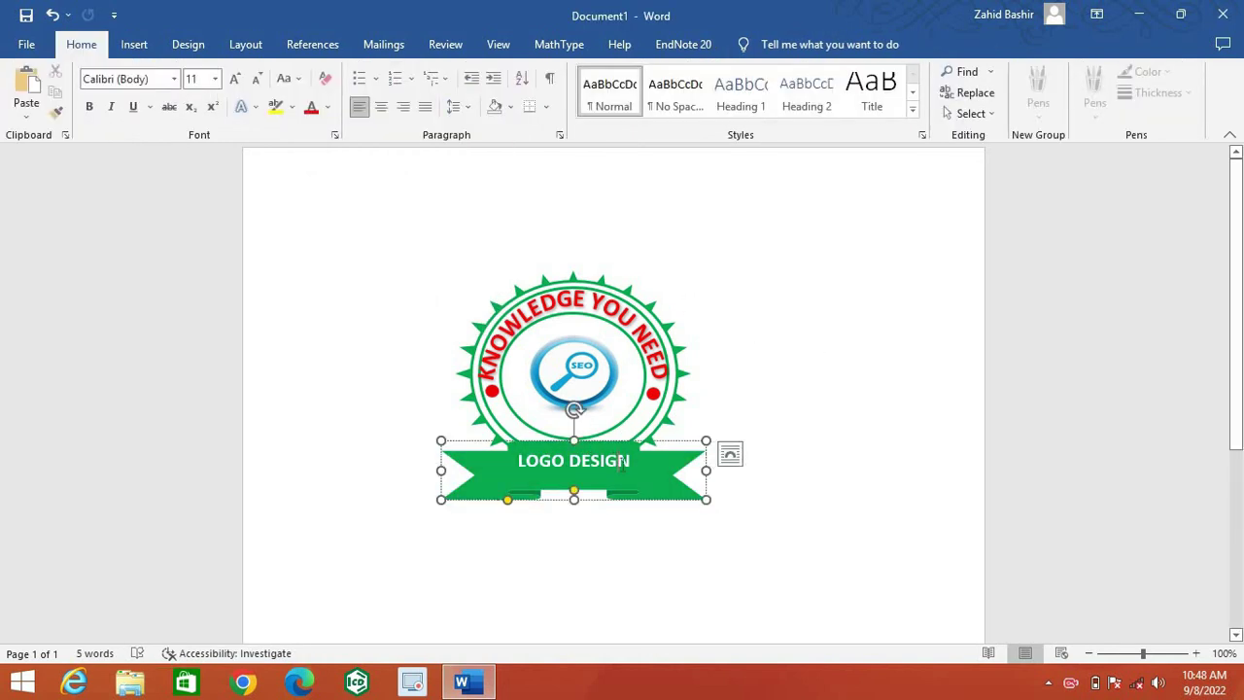
{"action": "left_click_drag", "start_coordinate": [574, 461], "coordinate": [525, 471]}
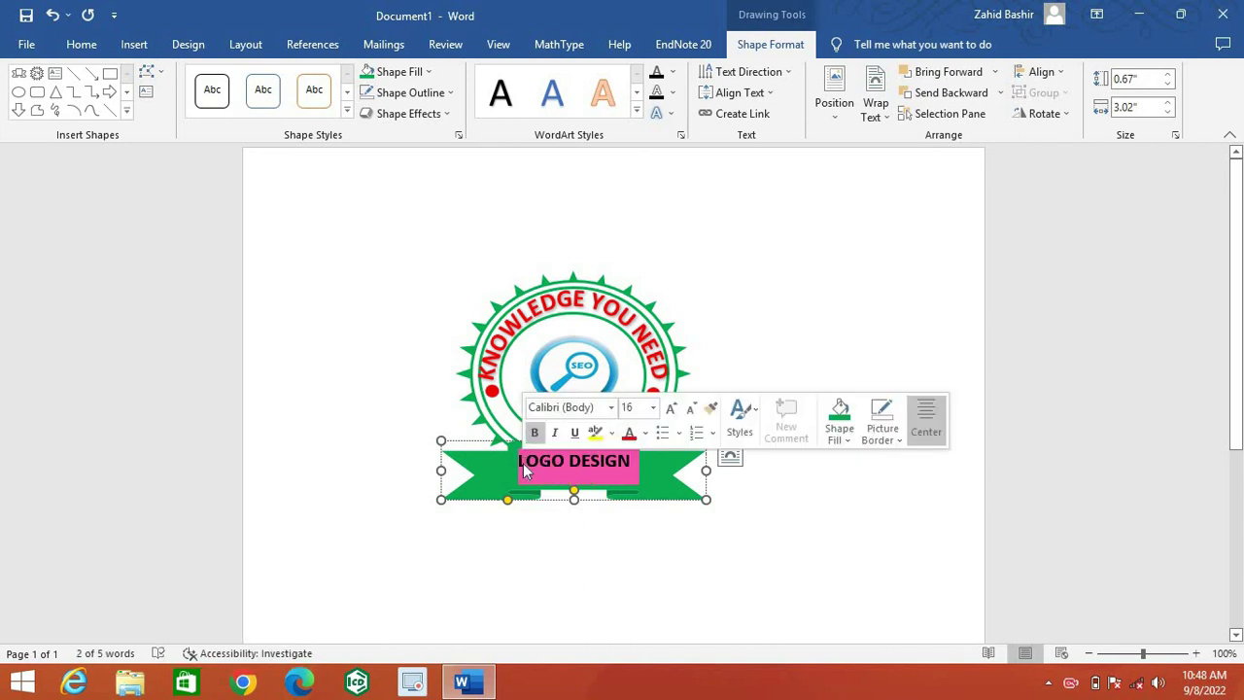
{"action": "left_click", "coordinate": [629, 434]}
{"action": "left_click", "coordinate": [779, 333]}
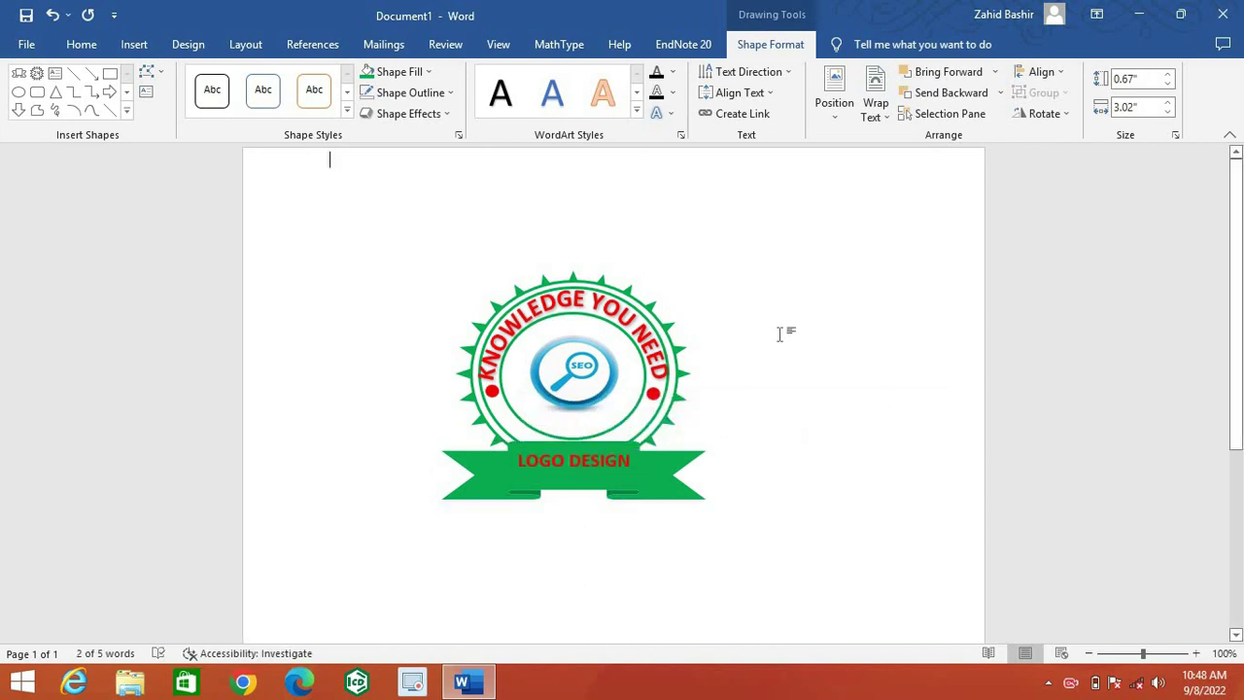
Reapply font size 16 to the LOGO DESIGN text on the ribbon banner and deselect it.
{"action": "left_click", "coordinate": [574, 460]}
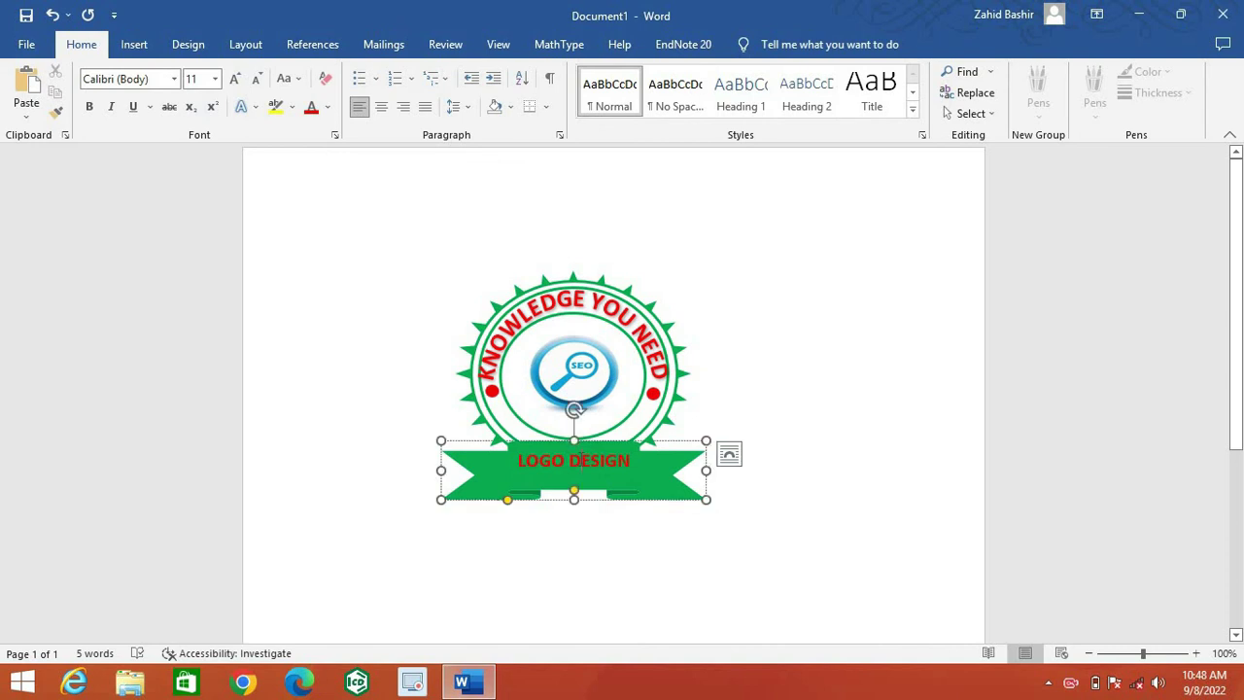
{"action": "left_click_drag", "start_coordinate": [630, 460], "coordinate": [518, 460]}
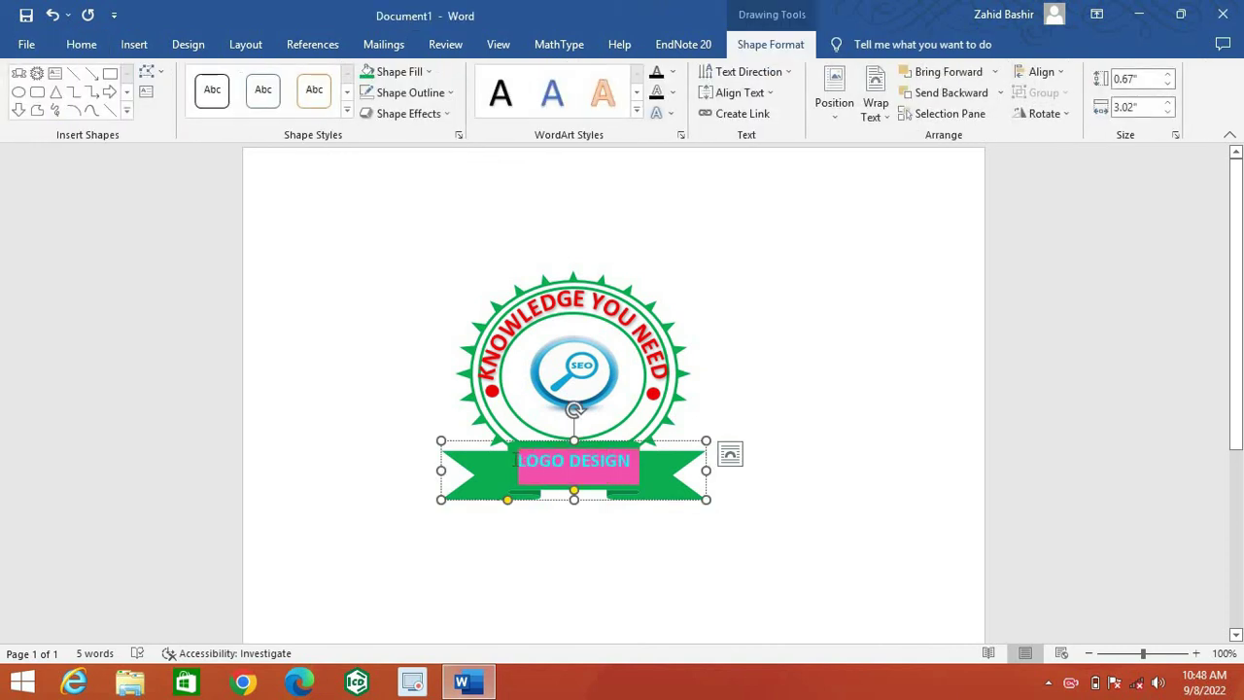
{"action": "left_click", "coordinate": [642, 405]}
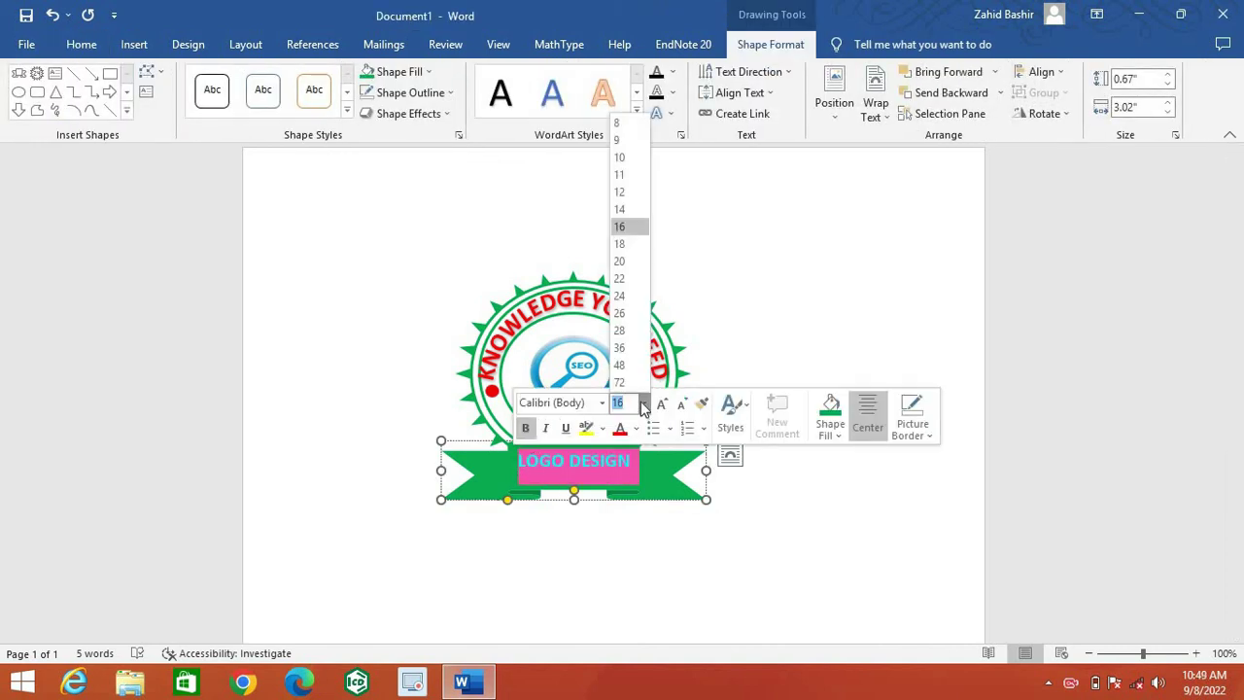
{"action": "left_click", "coordinate": [623, 233]}
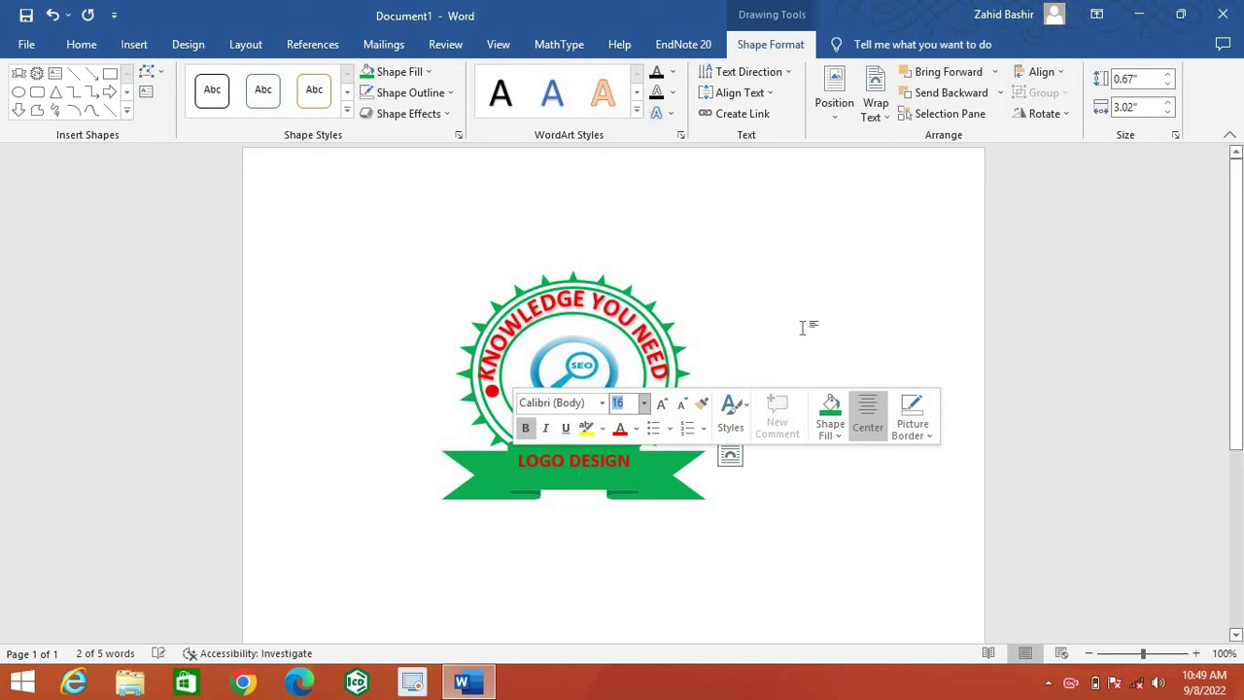
{"action": "left_click", "coordinate": [803, 327]}
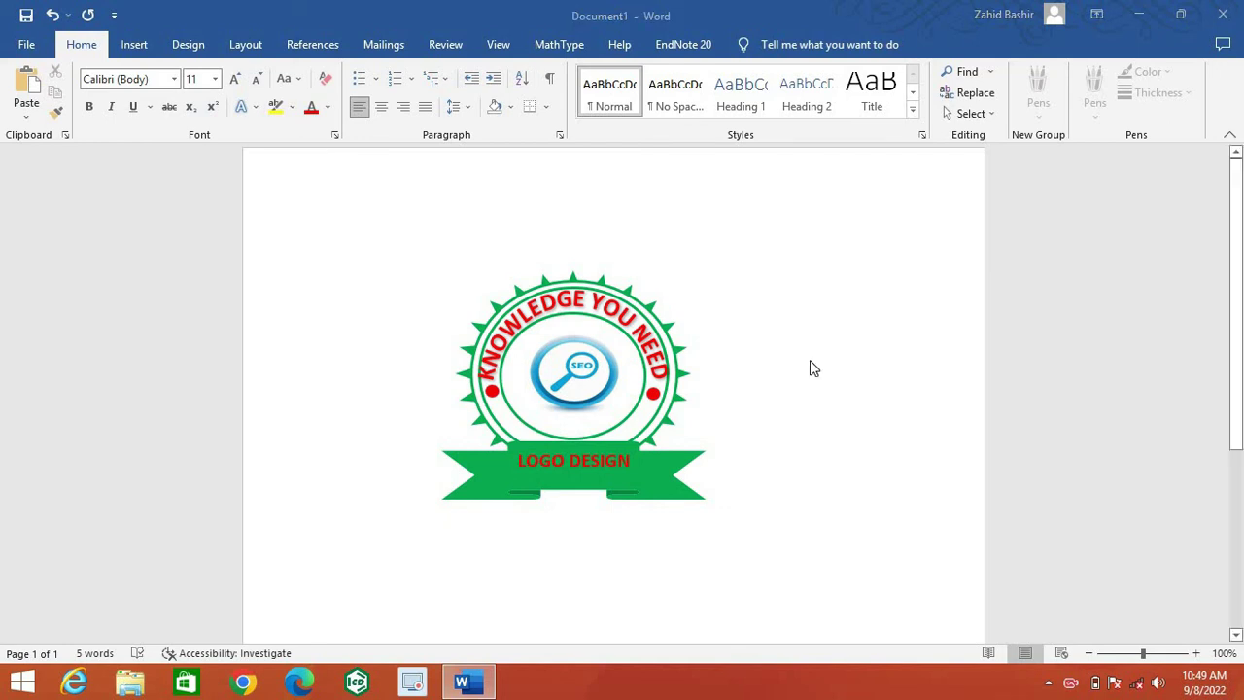
Save the document as LOGO in .docx format in the local Desktop folder.
{"action": "key", "text": "ctrl+s"}
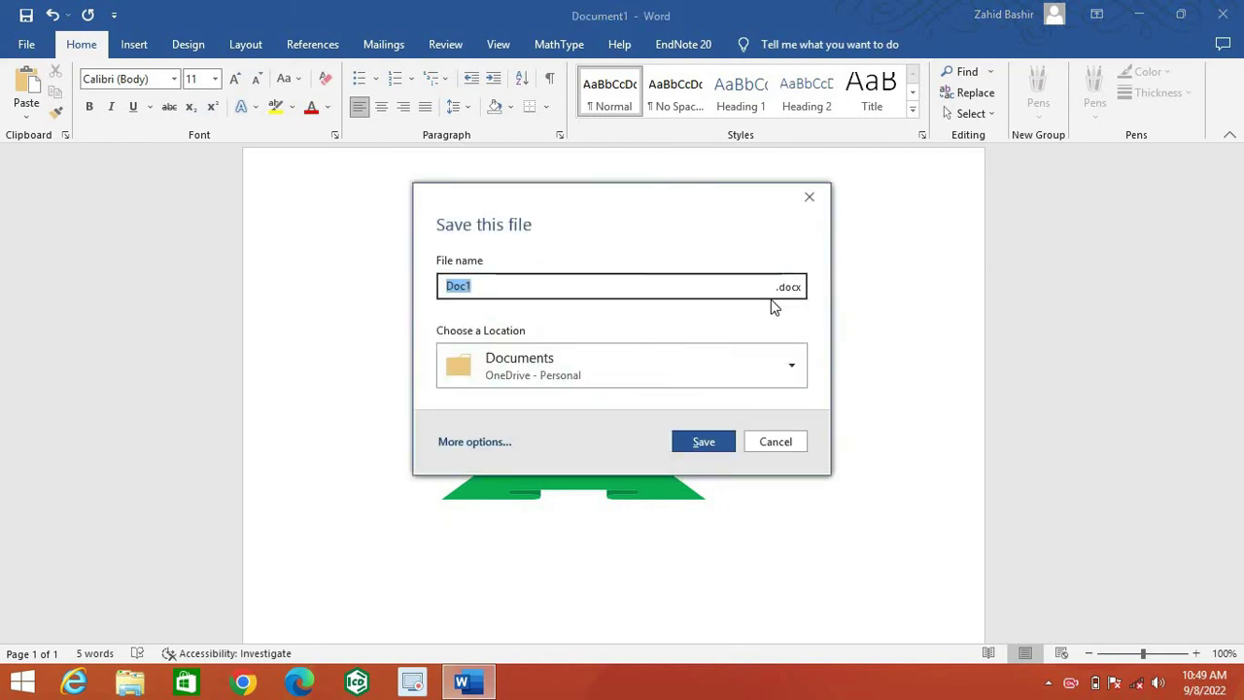
{"action": "key", "text": "BackSpace"}
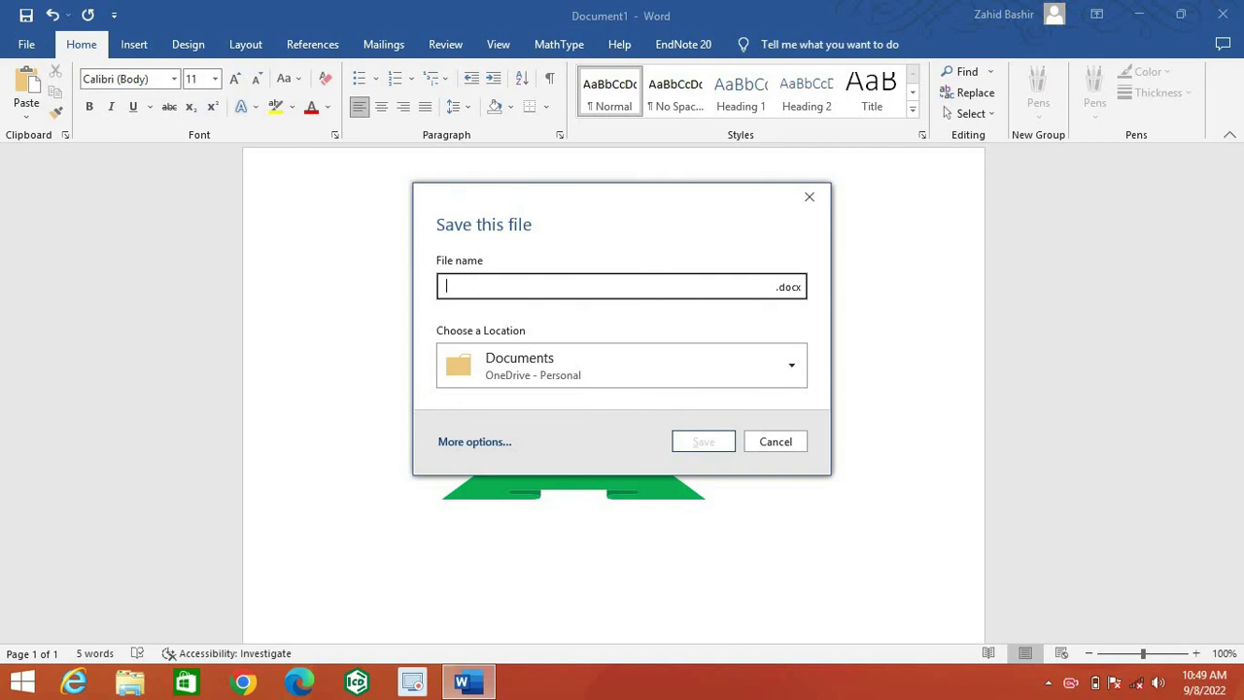
{"action": "type", "text": "LOGO"}
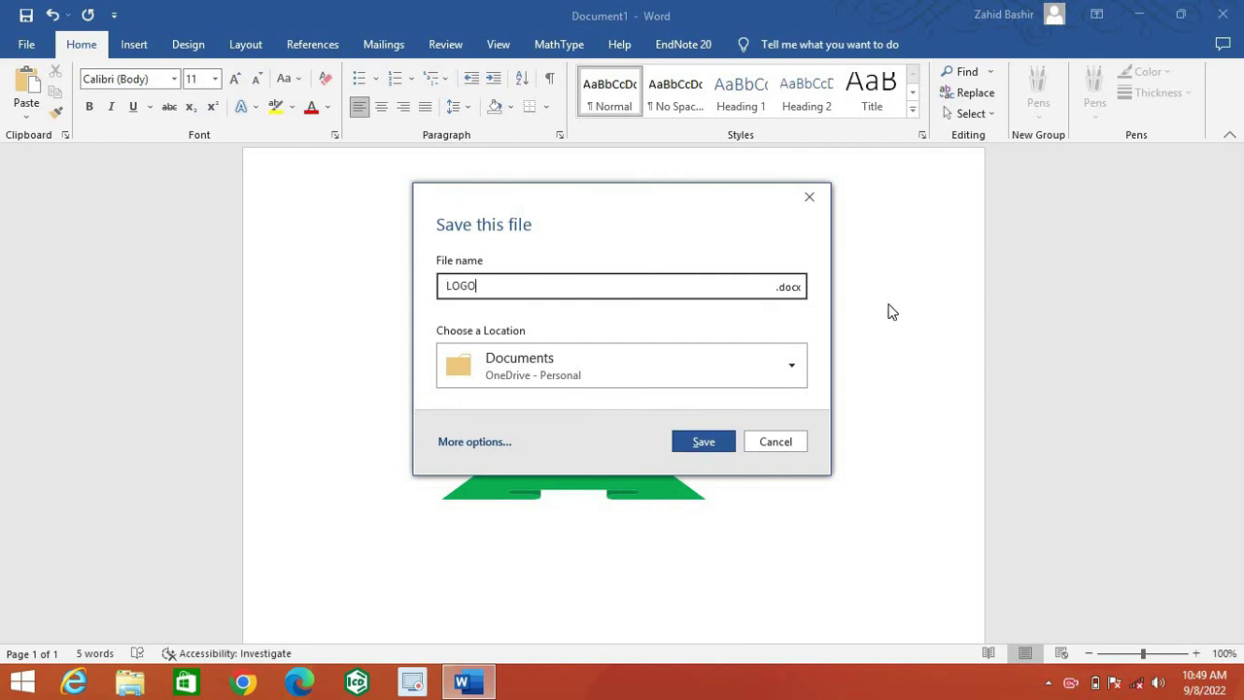
{"action": "left_click", "coordinate": [792, 365]}
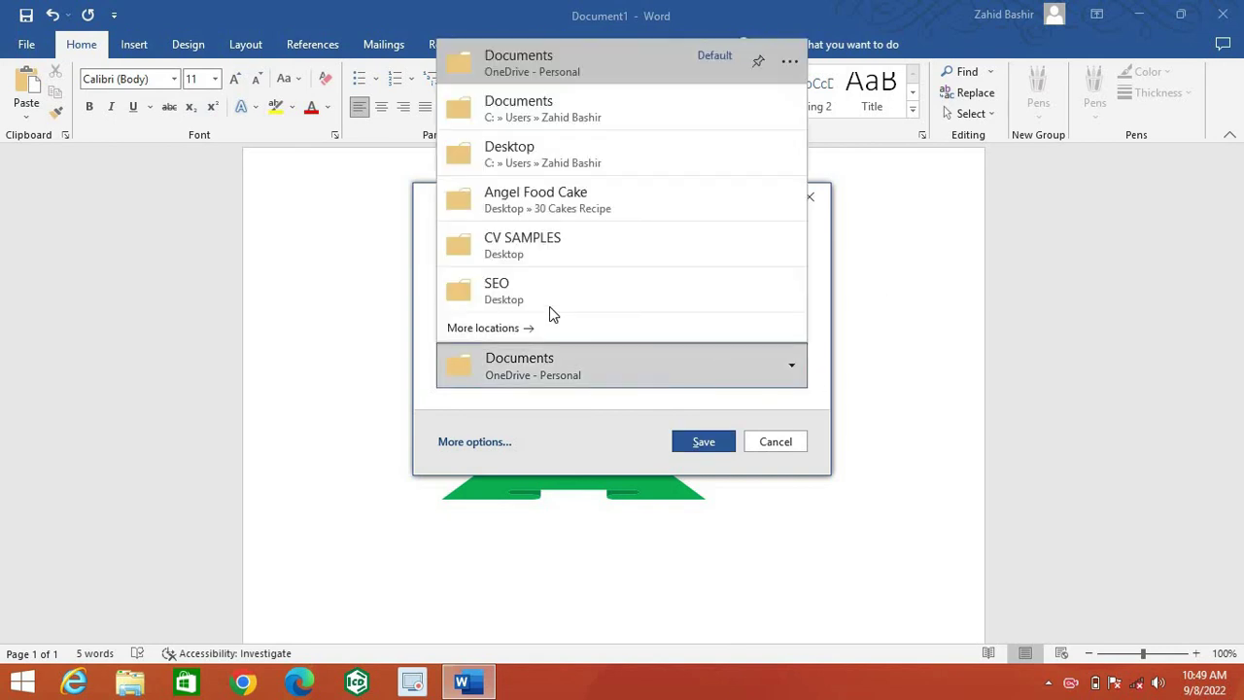
{"action": "left_click", "coordinate": [544, 155]}
{"action": "left_click", "coordinate": [703, 445]}
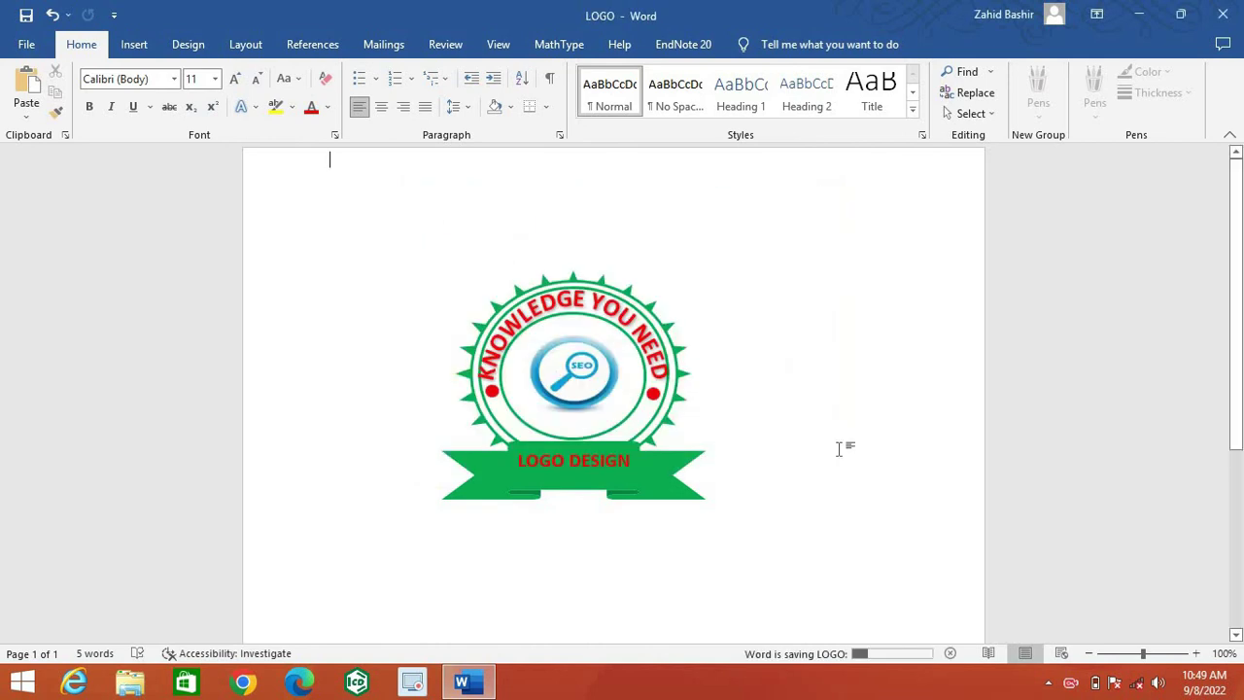